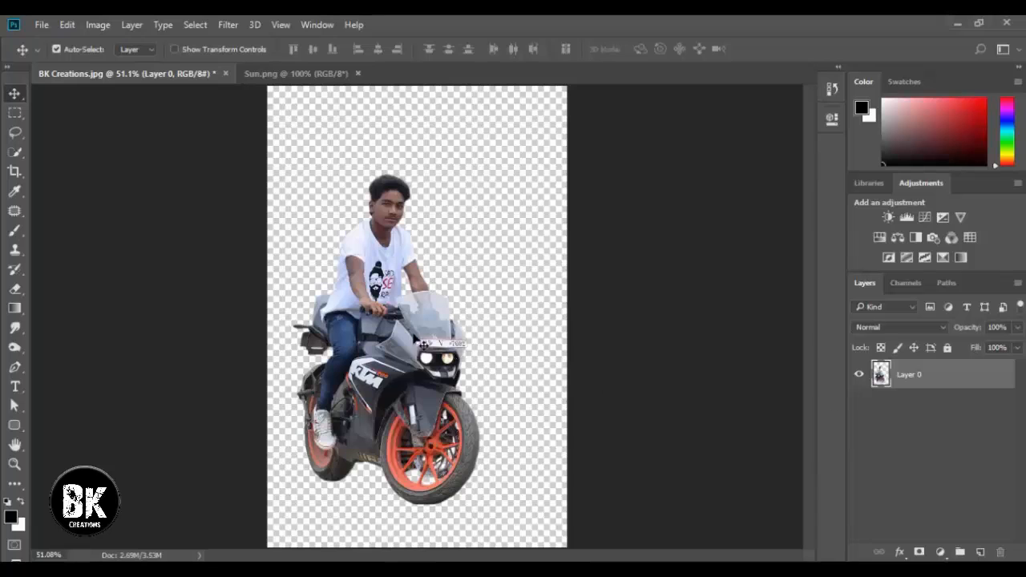
Open the crowd-and-road background image BK Creations1.jpg from the Pictures folder
left_click(37, 23)
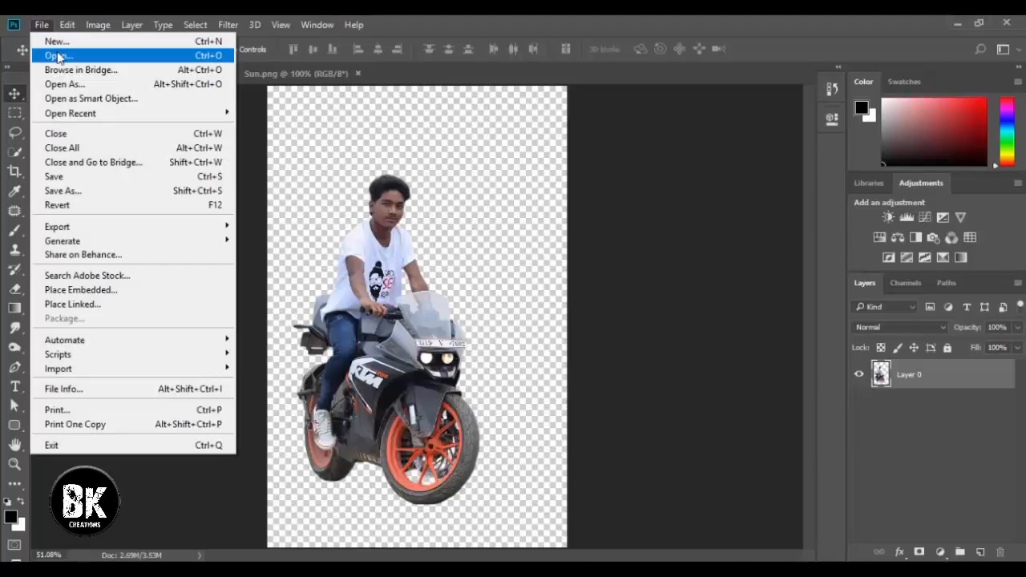
left_click(56, 53)
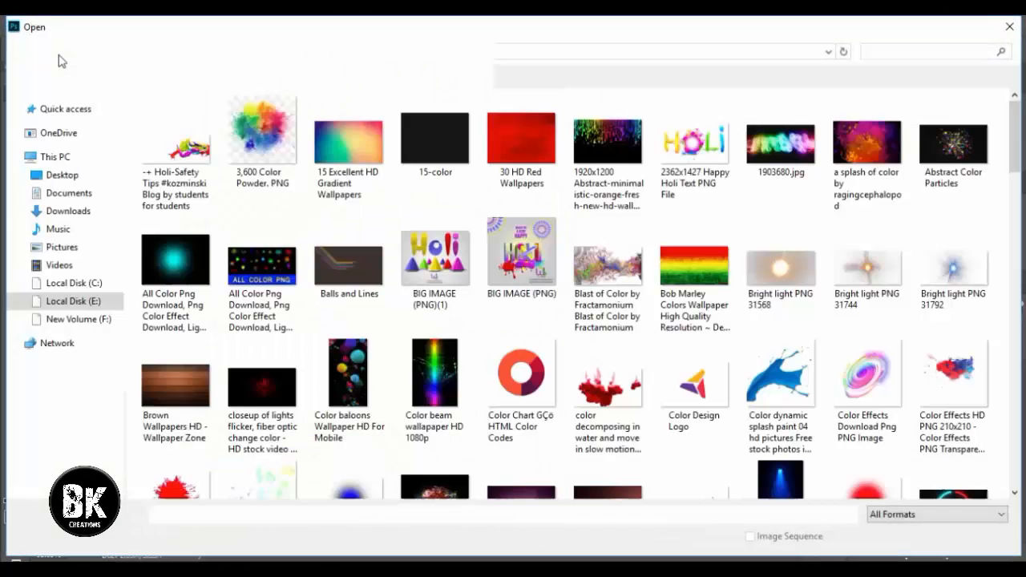
left_click(64, 247)
double_click(423, 169)
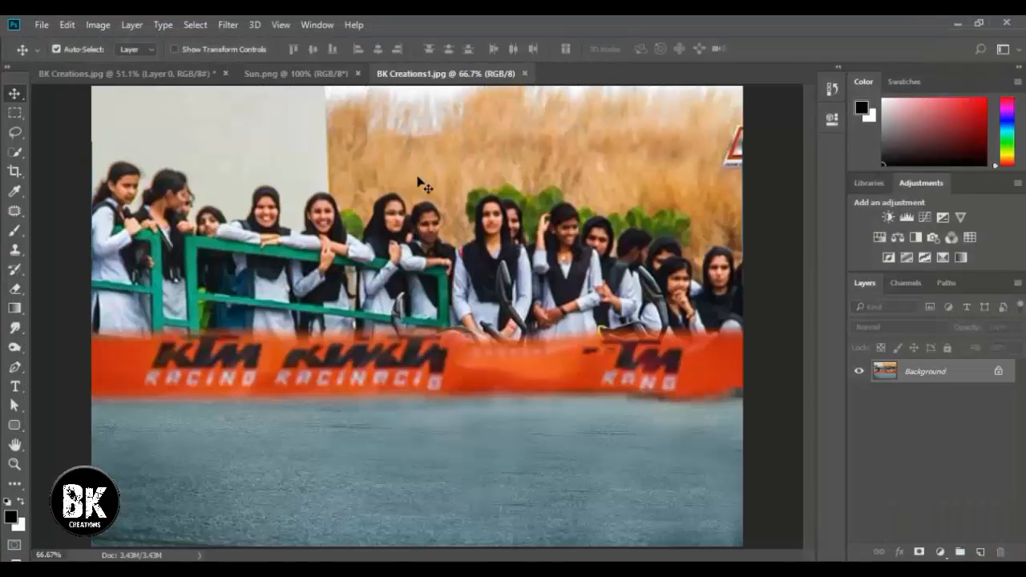
Copy the cut-out motorcycle rider from BK Creations.jpg into BK Creations1.jpg, placing it over the middle of the road
left_click(197, 74)
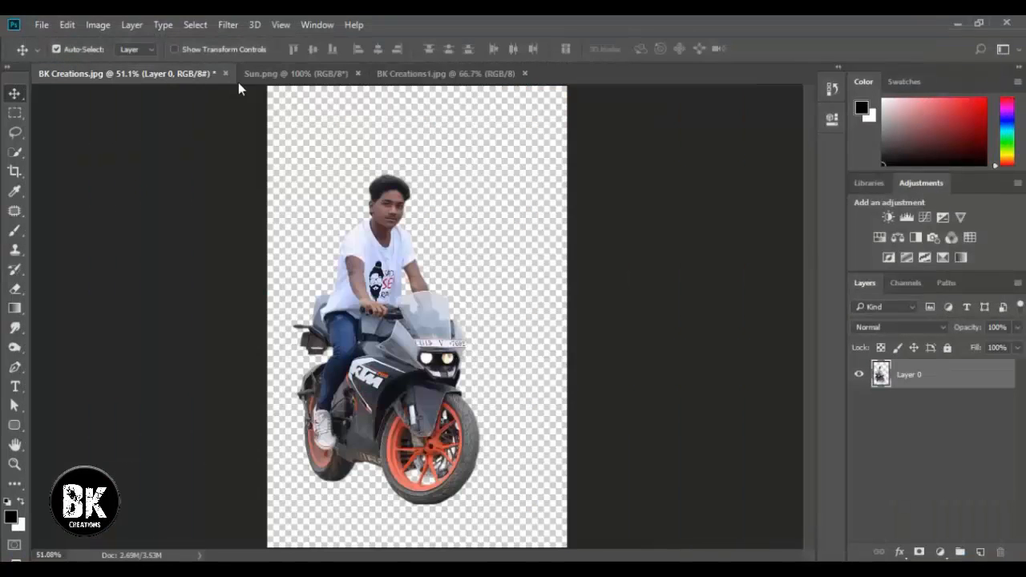
left_click(281, 72)
left_click(192, 76)
left_click_drag(377, 290, 408, 324)
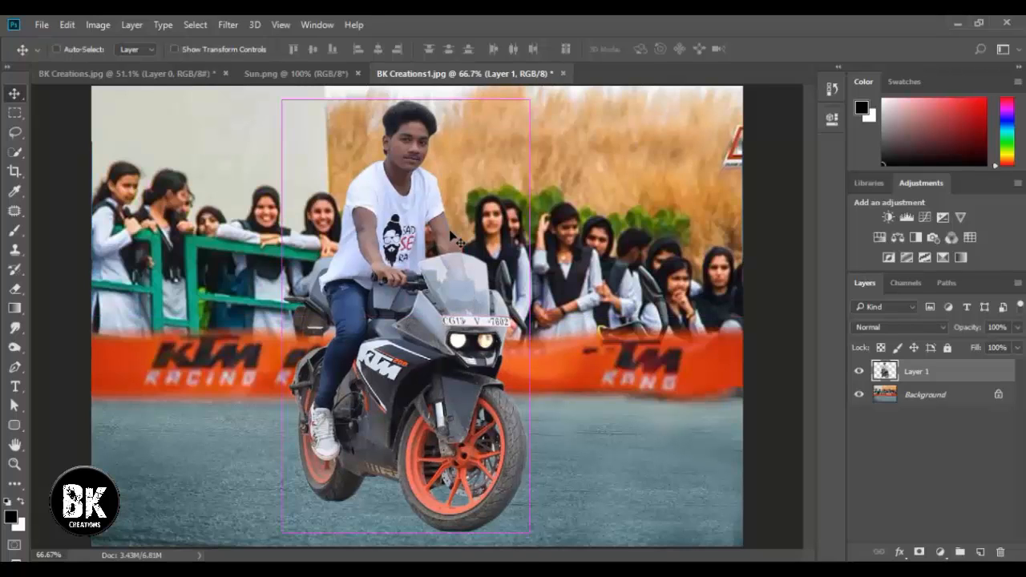
Scale the rider layer down to about 96% around its centre
key("ctrl+minus")
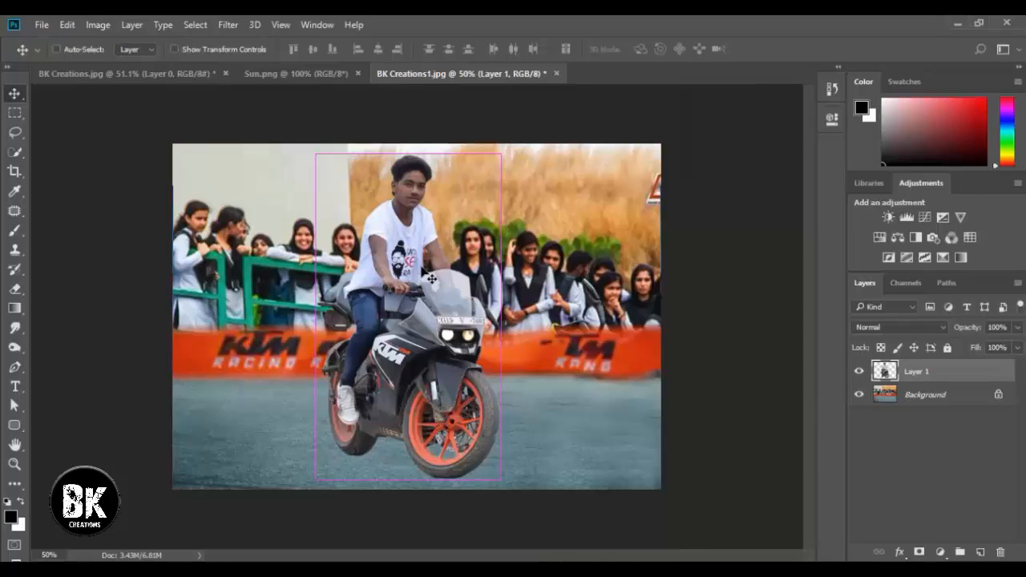
key("ctrl+t")
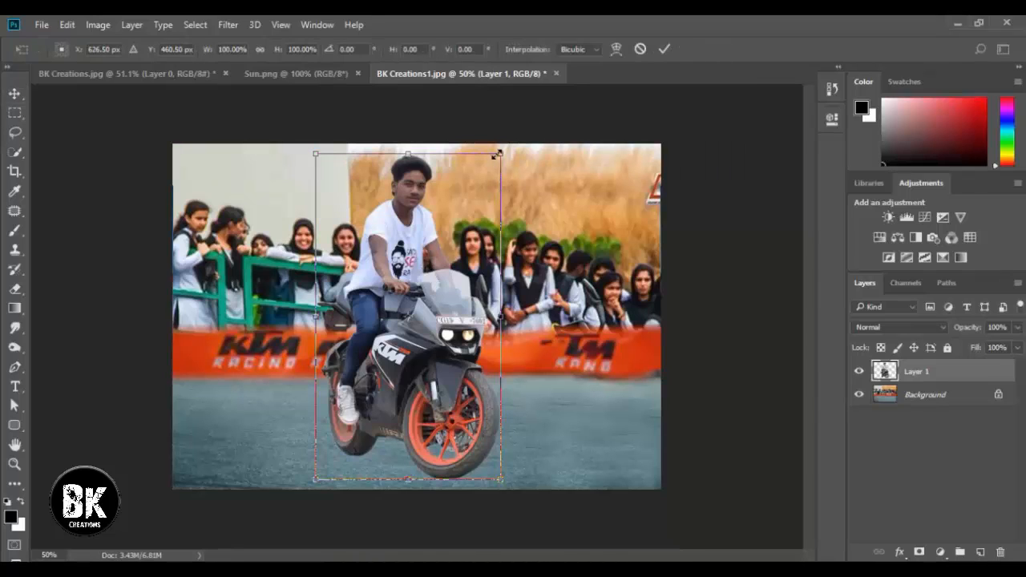
left_click_drag(498, 153, 494, 162)
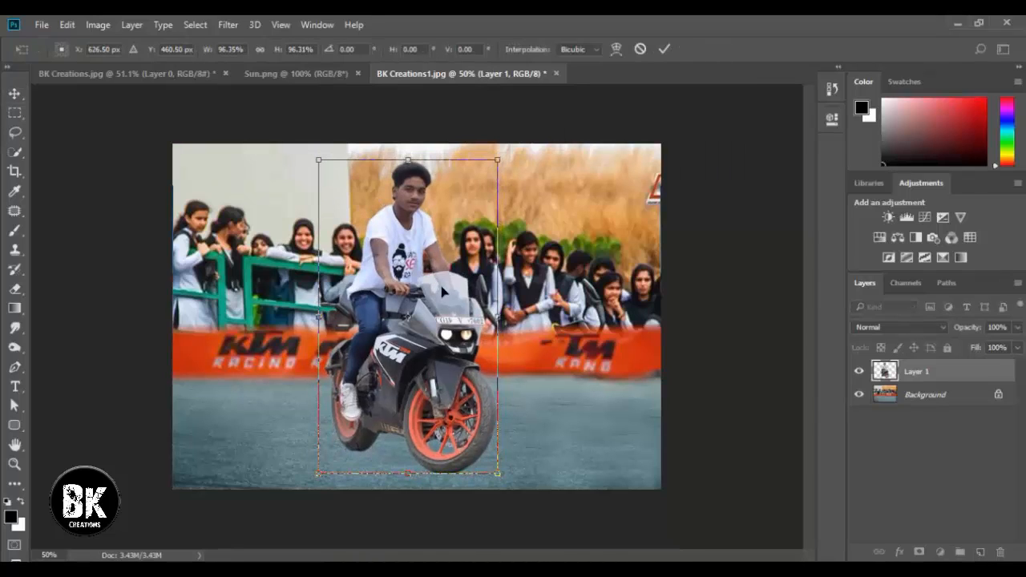
key("Return")
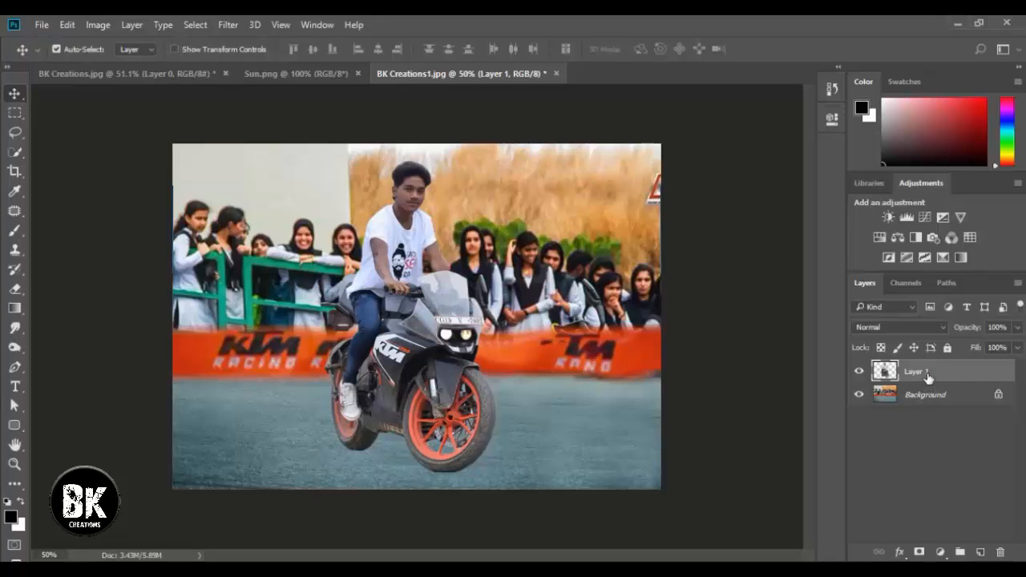
Brighten the rider layer with a Levels adjustment, setting the white input level to 225
left_click(100, 24)
mouse_move(120, 64)
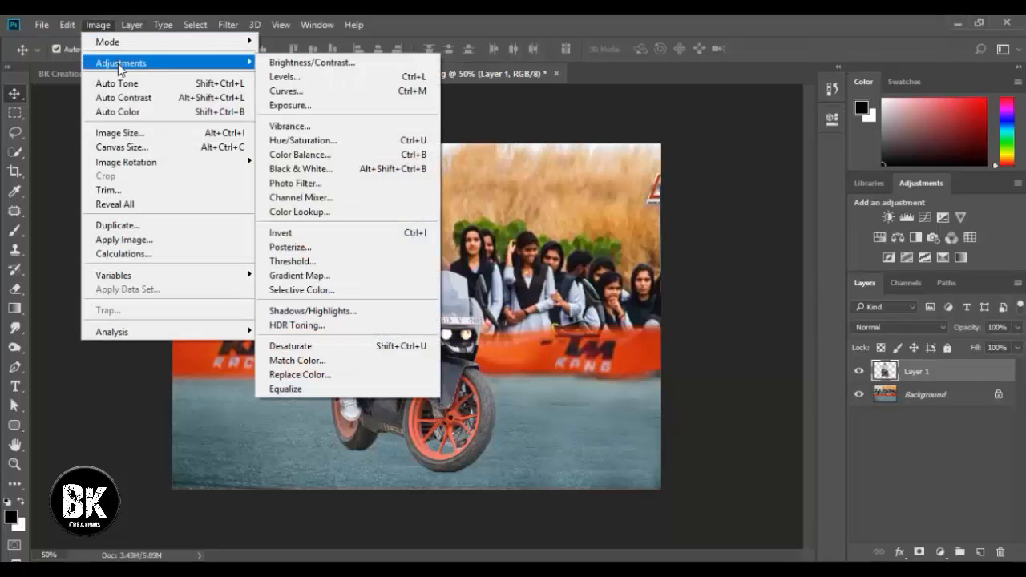
left_click(289, 81)
left_click_drag(821, 258, 805, 263)
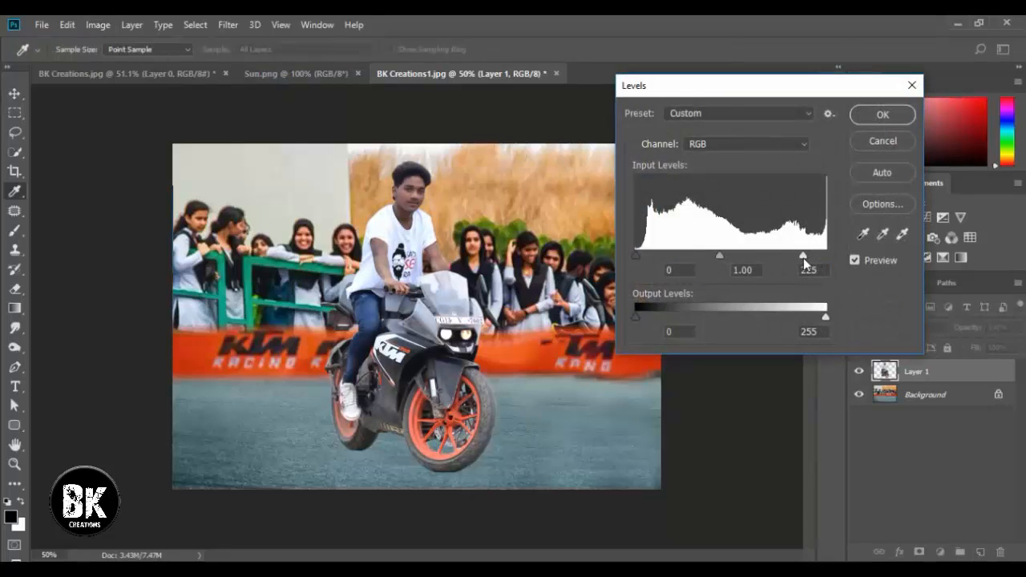
left_click(882, 115)
key("v")
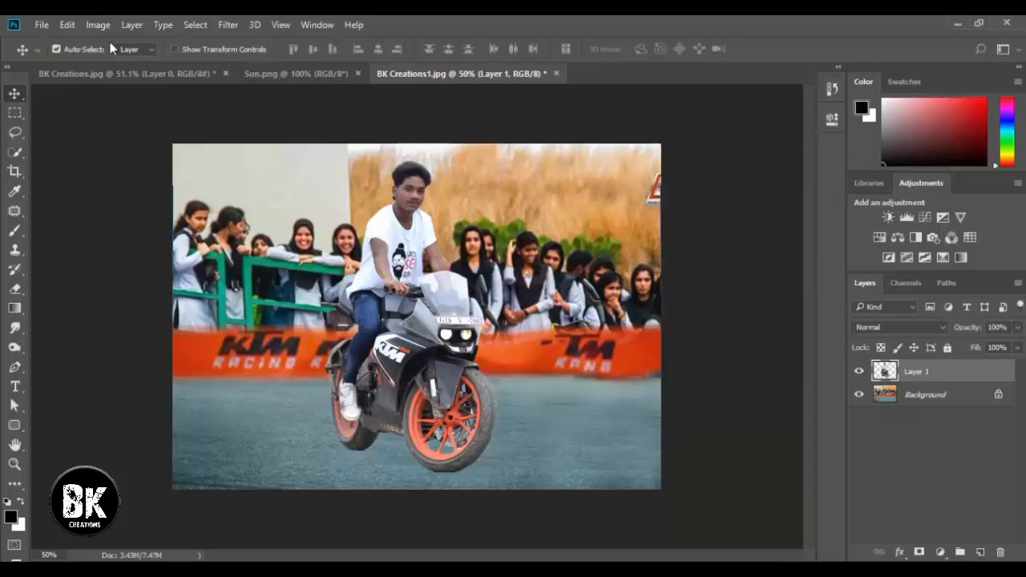
Apply Shadows/Highlights to the rider layer with Shadows at 37% and Highlights at 21%, comparing the preview on and off
left_click(98, 25)
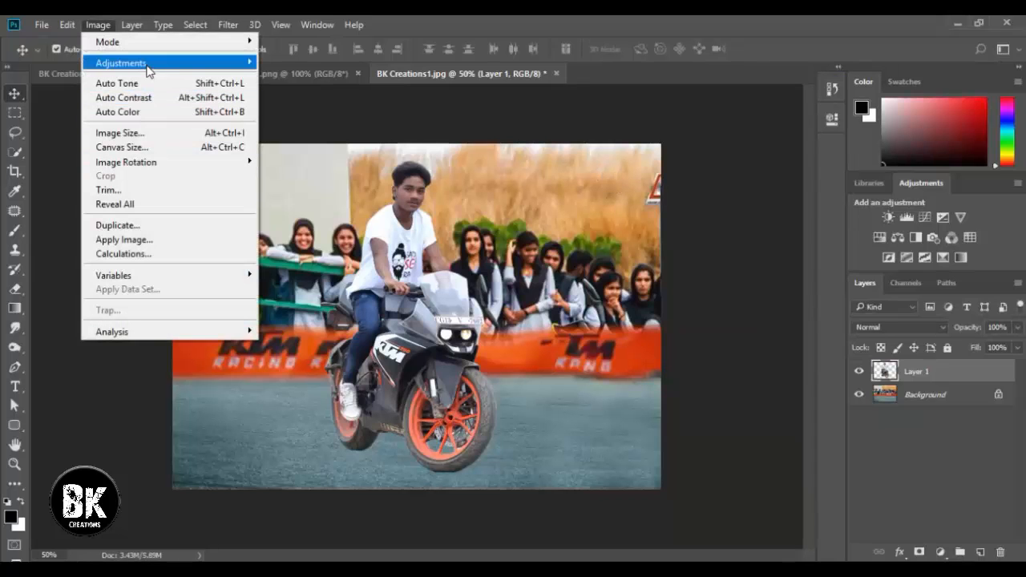
mouse_move(149, 71)
left_click(312, 308)
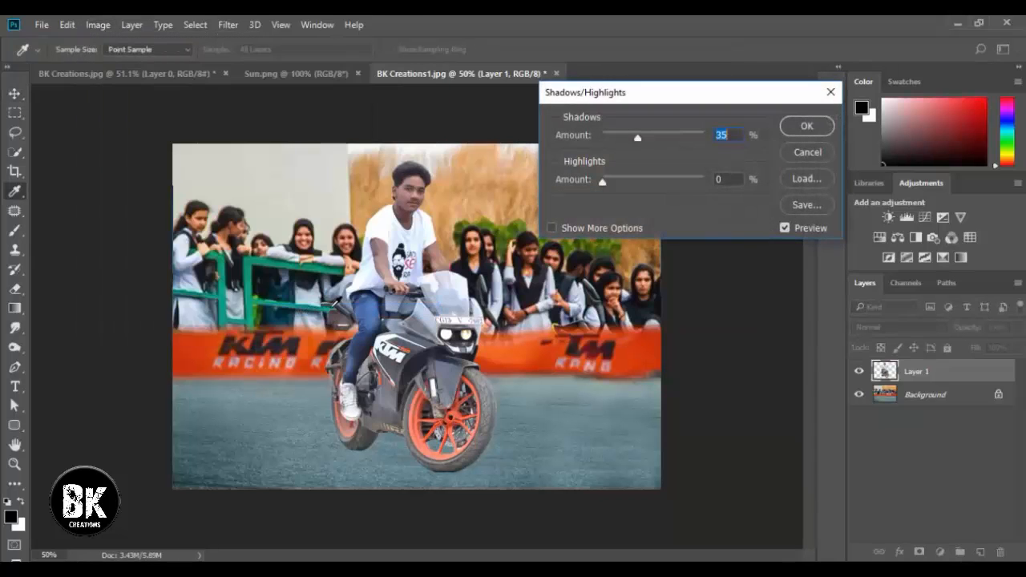
left_click_drag(603, 183, 630, 179)
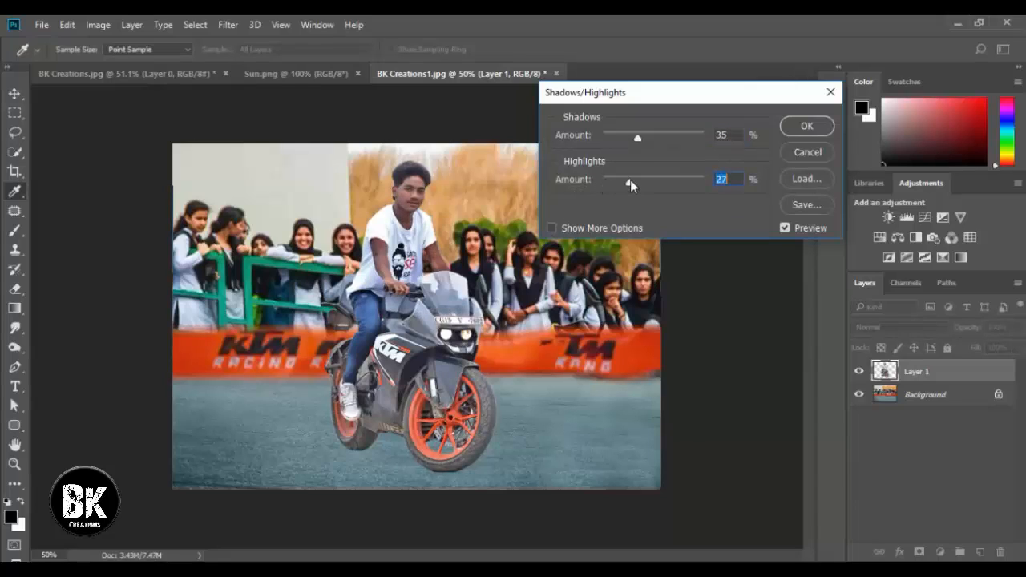
left_click_drag(635, 137, 633, 137)
left_click(786, 227)
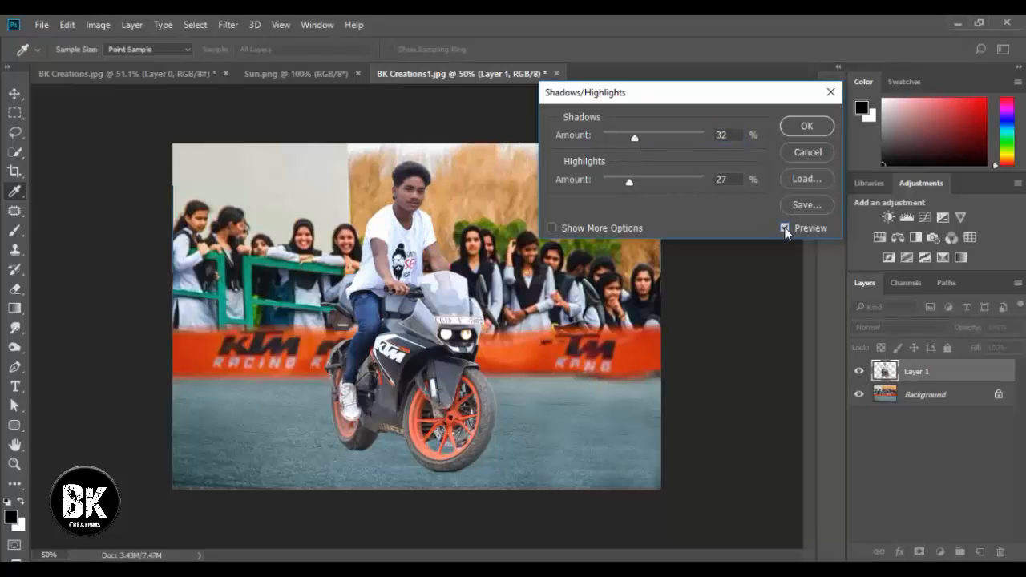
left_click(785, 229)
left_click(786, 228)
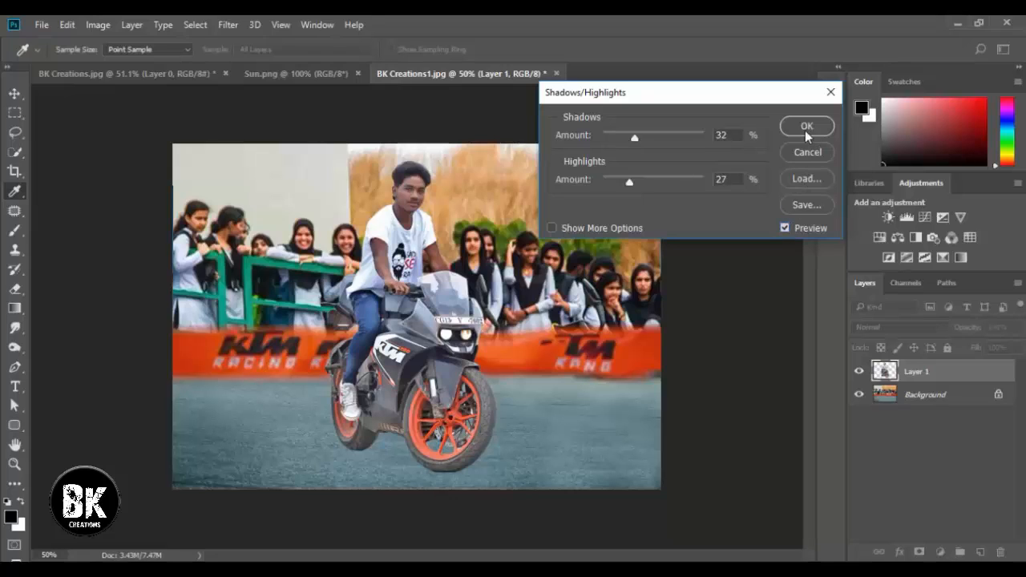
left_click_drag(631, 142, 640, 143)
mouse_move(630, 186)
left_mouse_down()
mouse_move(601, 186)
mouse_move(624, 187)
left_mouse_up()
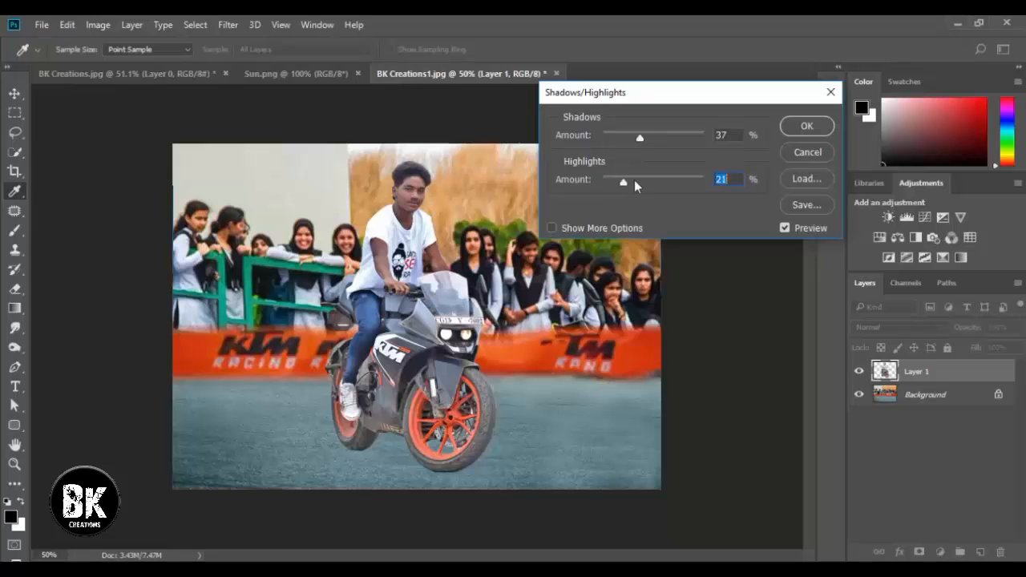
left_click(807, 127)
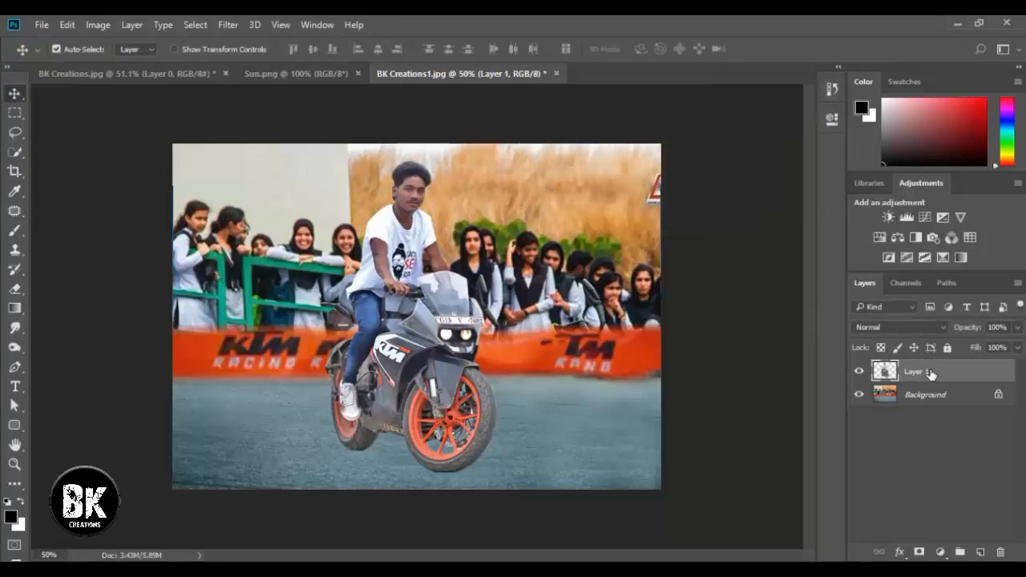
In the Camera Raw Filter, set Temperature +8, Tint +3, Exposure +0.25, Contrast -11, Highlights -52, Shadows +43, Whites +33, Blacks -48 and Clarity -7
left_click(228, 25)
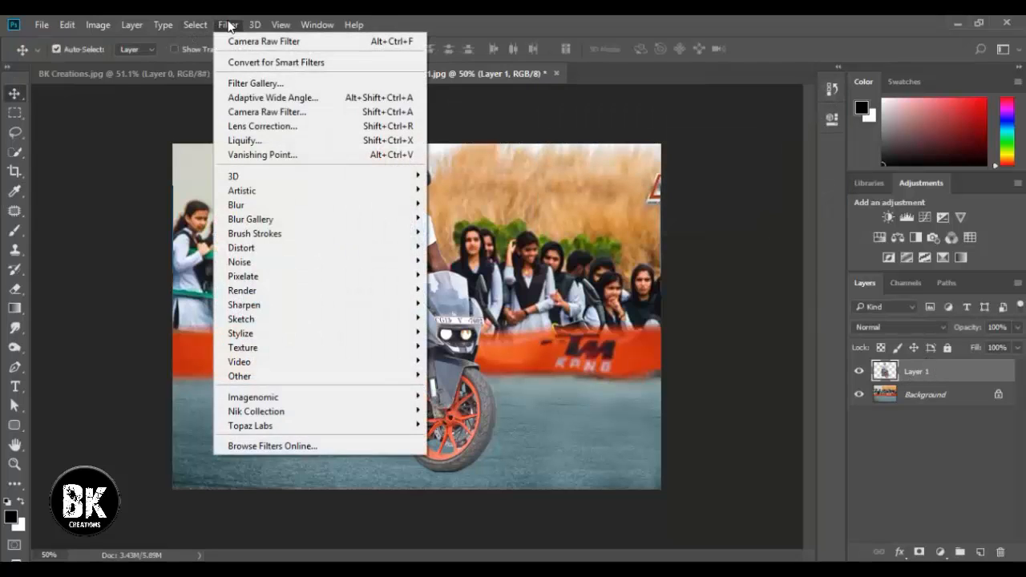
left_click(246, 117)
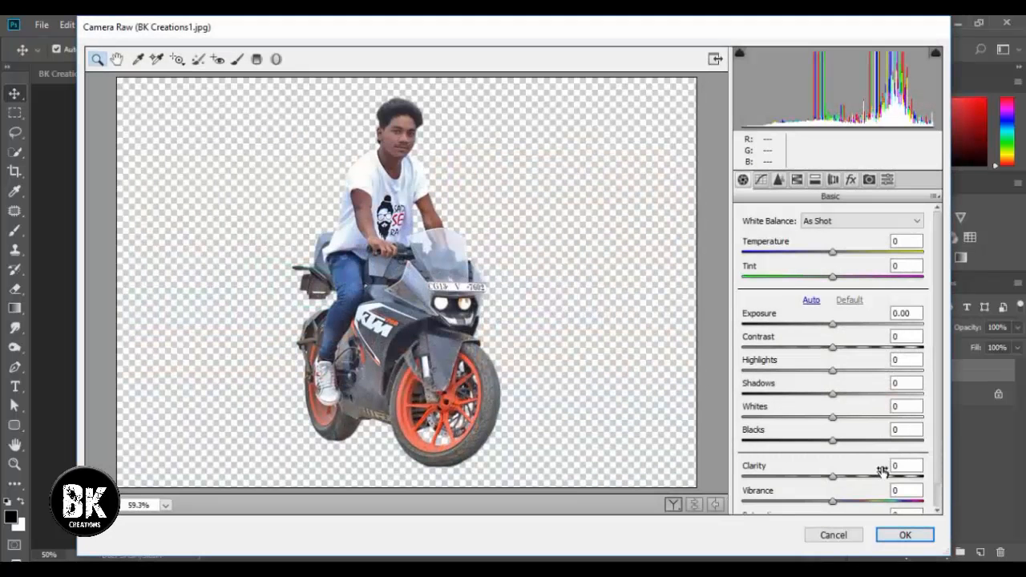
left_click(839, 253)
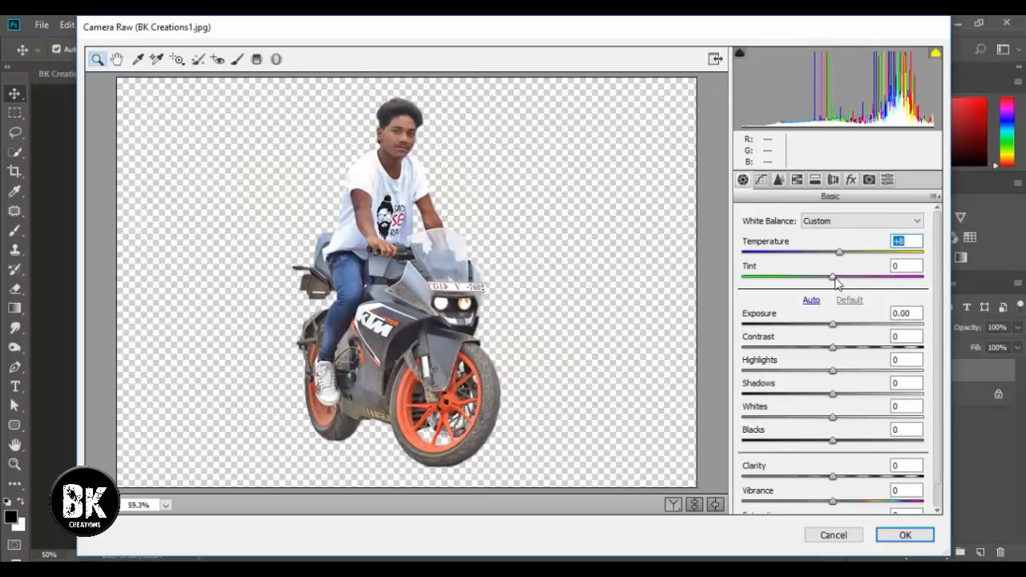
left_click(836, 280)
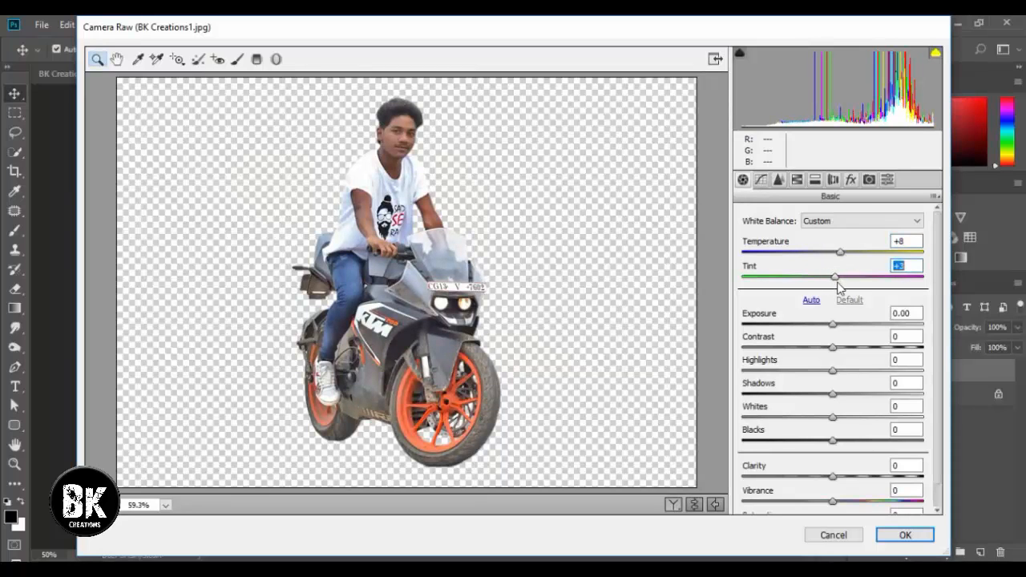
left_click(833, 325)
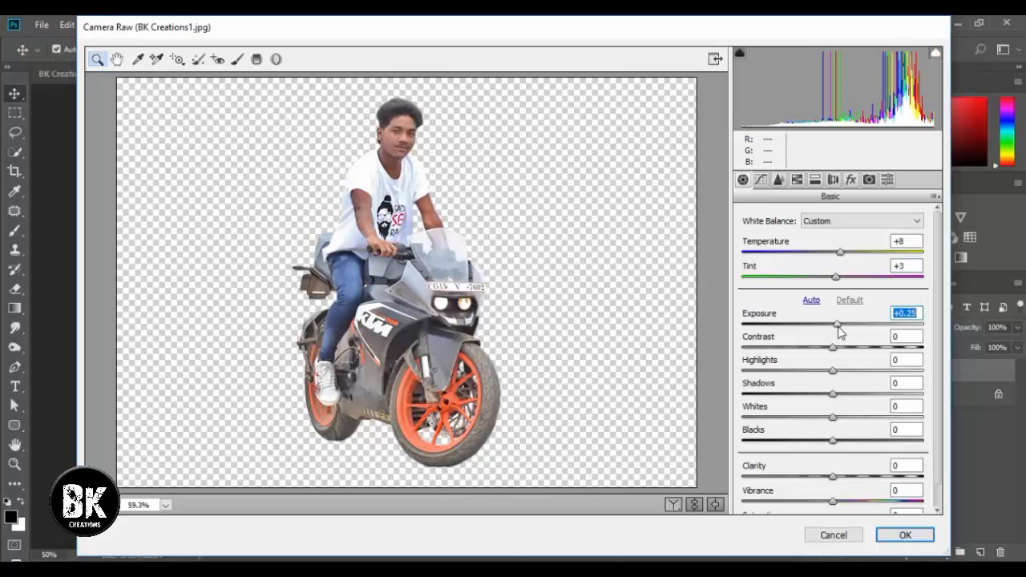
left_click_drag(835, 347, 790, 446)
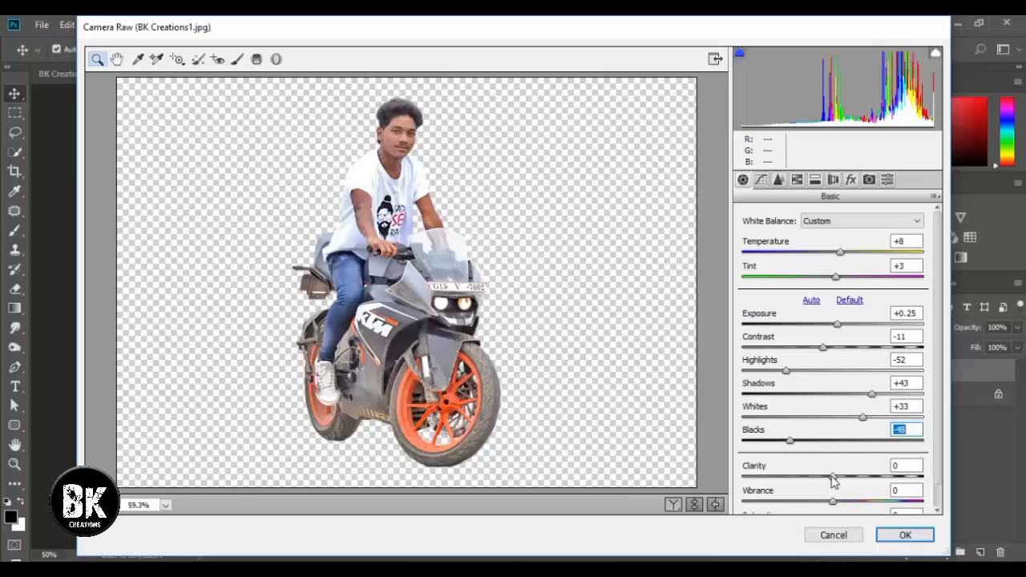
left_click_drag(833, 480, 826, 479)
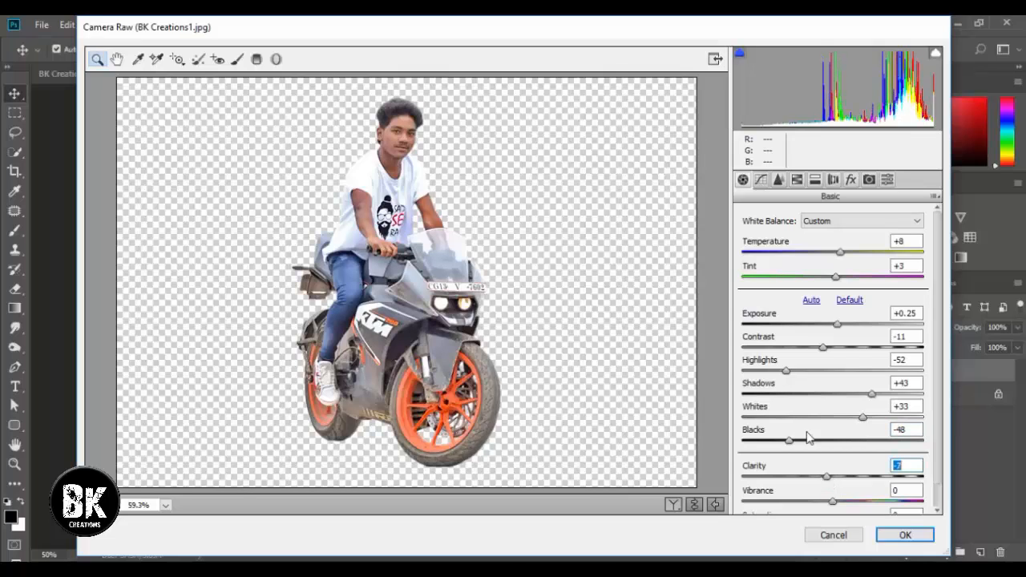
Set the sharpening amount to 13 and luminance noise reduction to 18, and apply the Camera Raw adjustments
left_click(778, 184)
left_click_drag(743, 240, 757, 240)
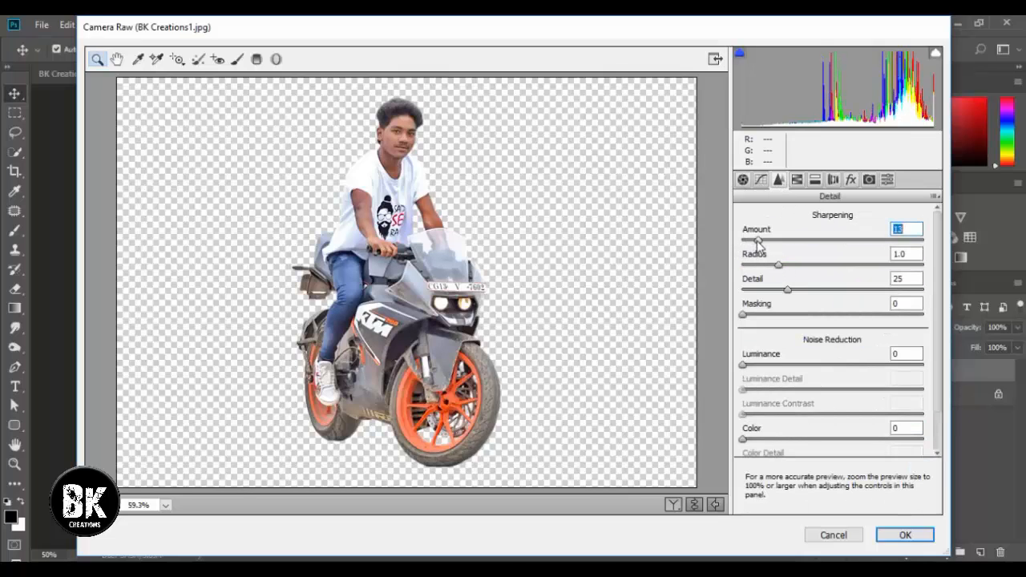
left_click_drag(743, 365, 774, 366)
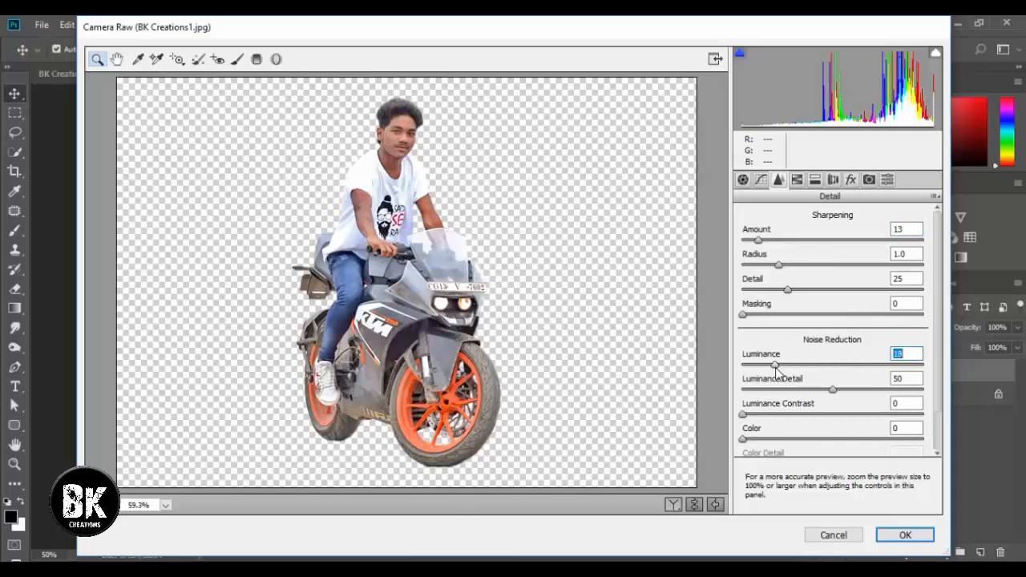
left_click(892, 535)
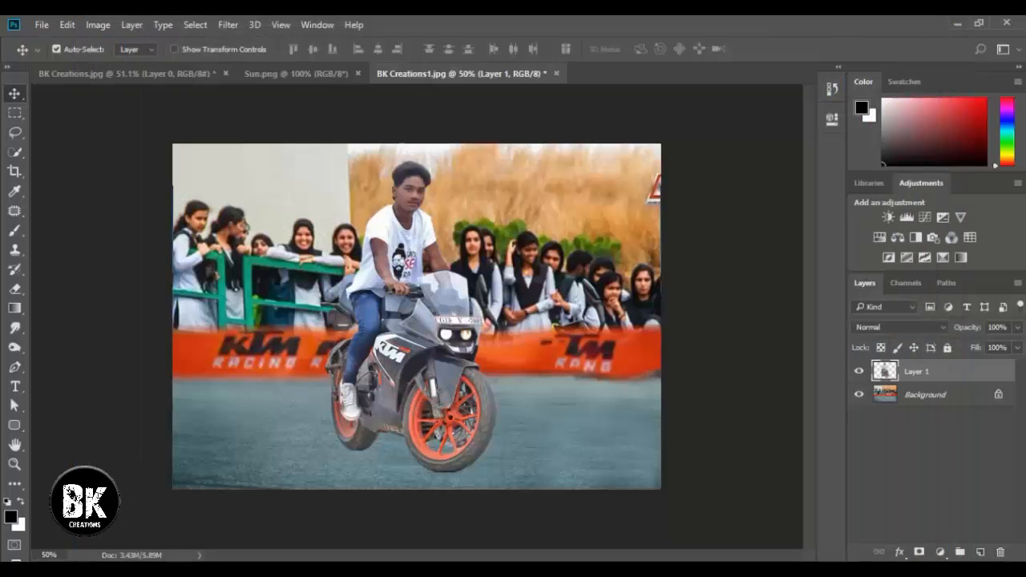
Apply the Color Efex Pro 4 Dark Contrasts filter to the rider layer with Saturation at 34%
left_click(430, 280)
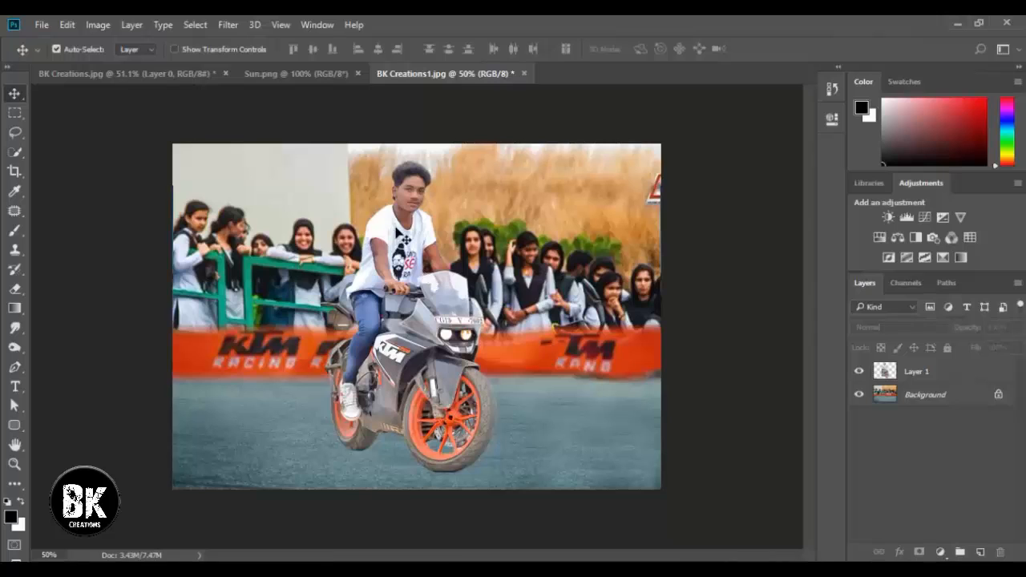
left_click(403, 238)
left_click(230, 24)
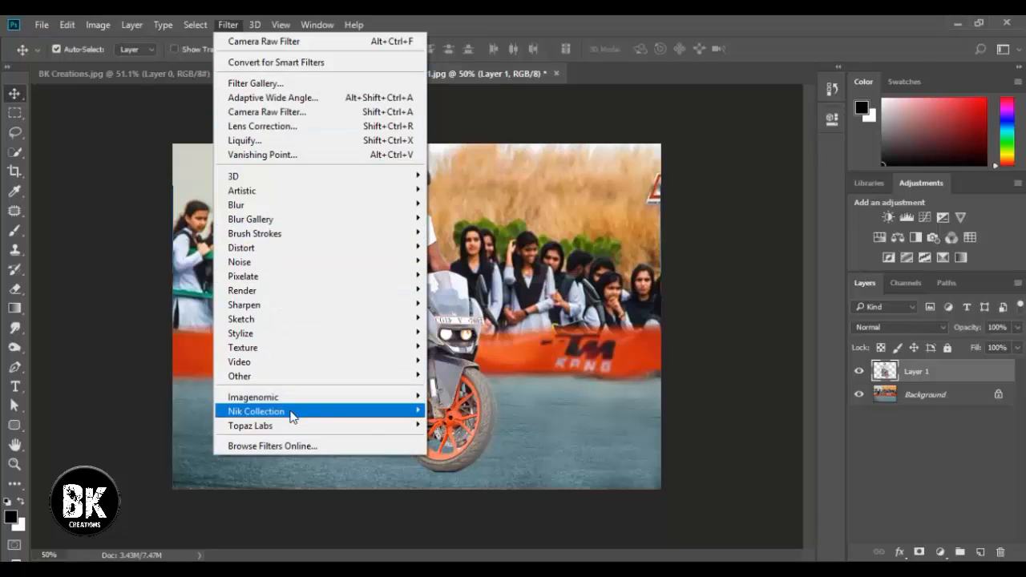
mouse_move(292, 412)
left_click(463, 431)
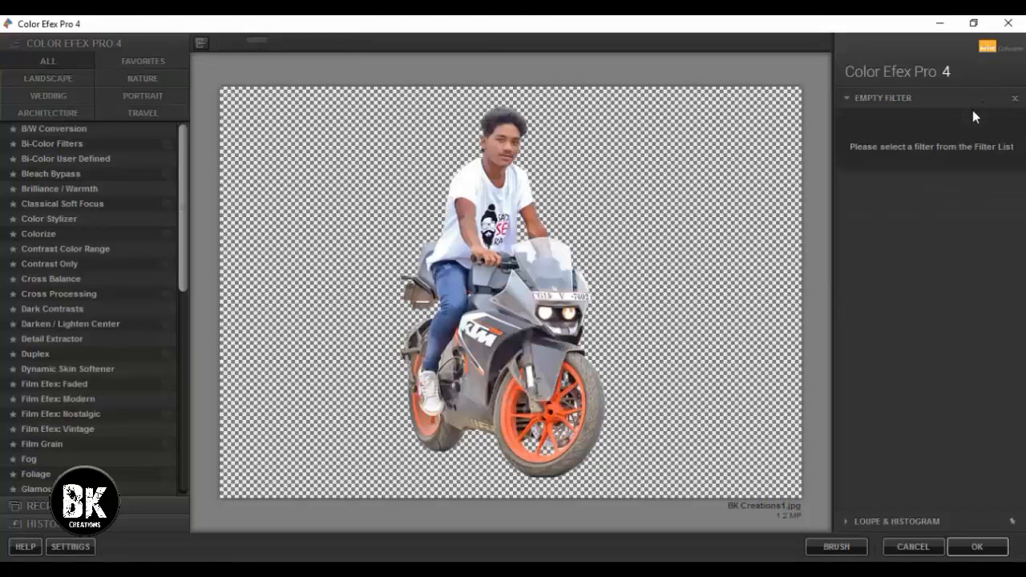
left_click(53, 310)
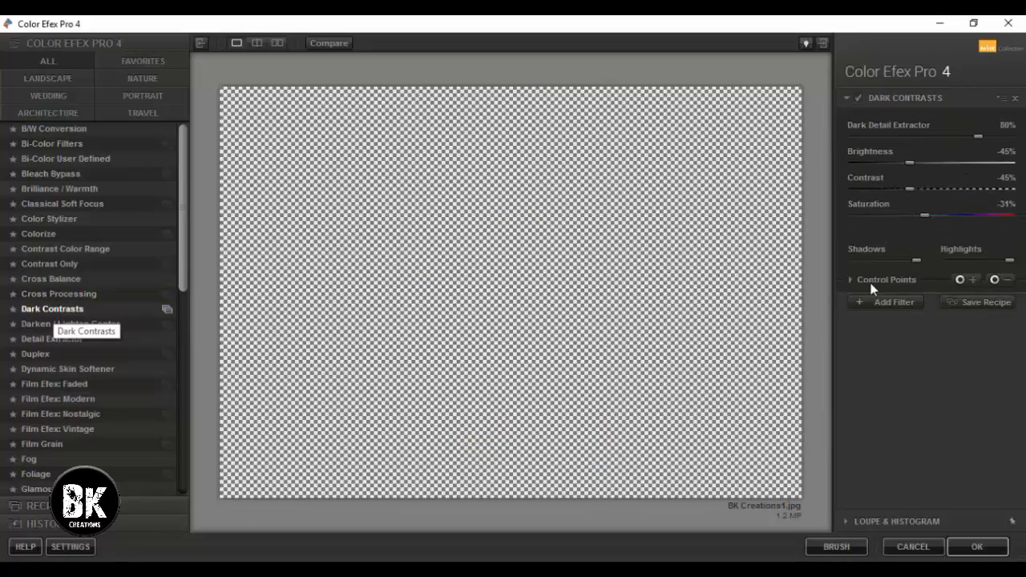
left_click_drag(926, 215, 993, 213)
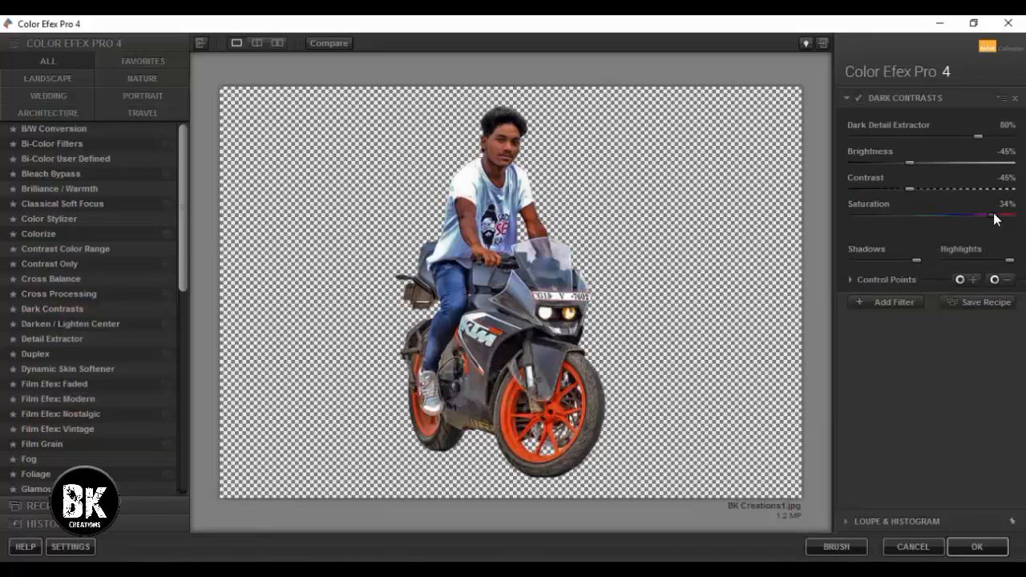
left_click(885, 302)
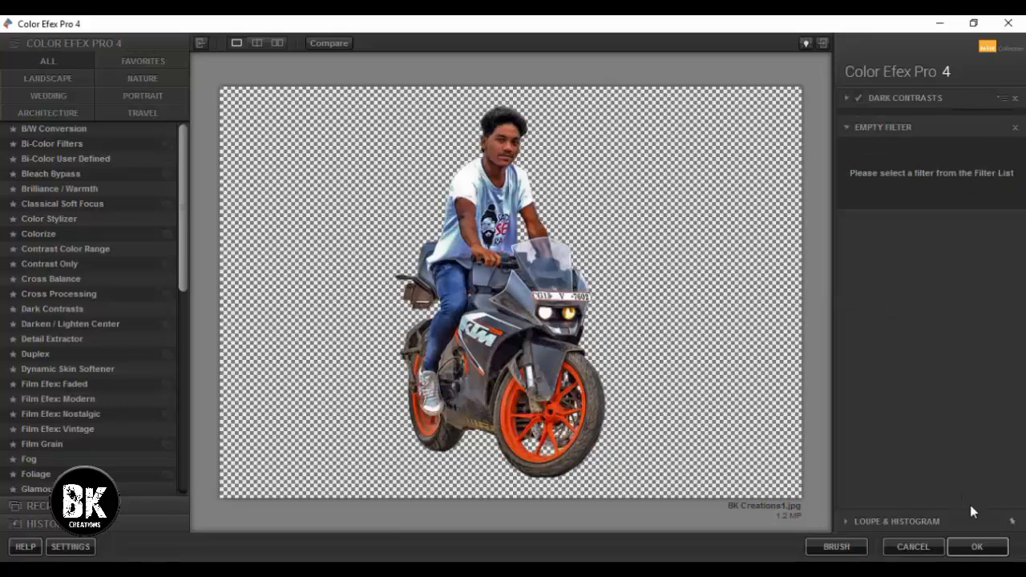
left_click(978, 546)
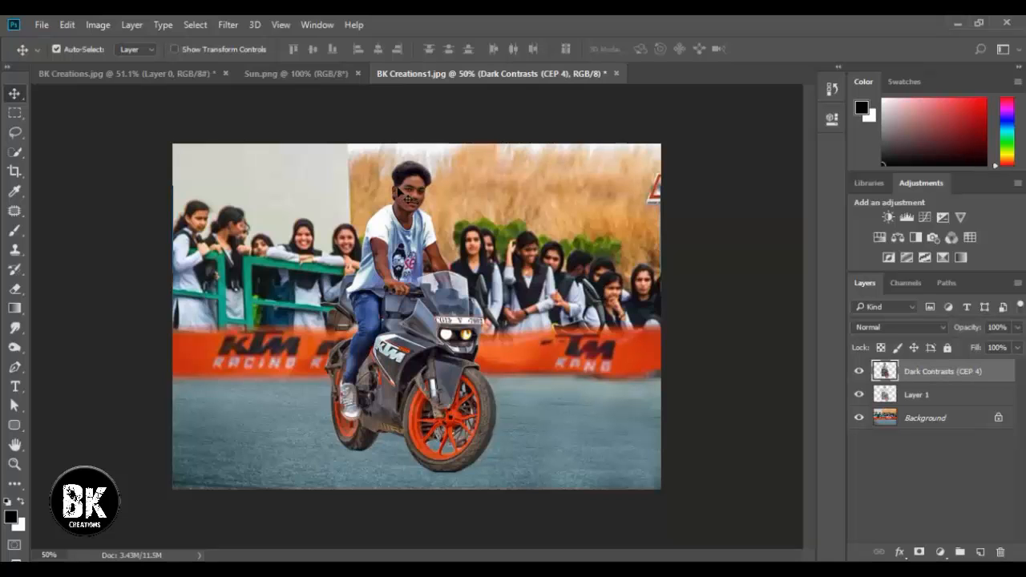
Erase the Dark Contrasts layer over the rider's face with a soft eraser of about 25 px at 100% opacity
key("ctrl+plus")
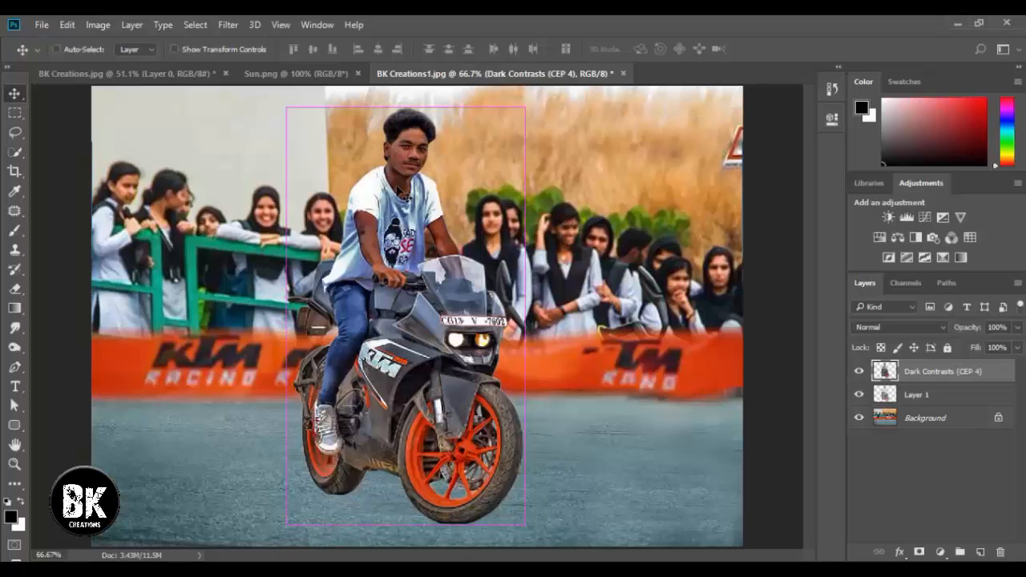
key("ctrl+plus")
scroll(397, 189, "up", 3)
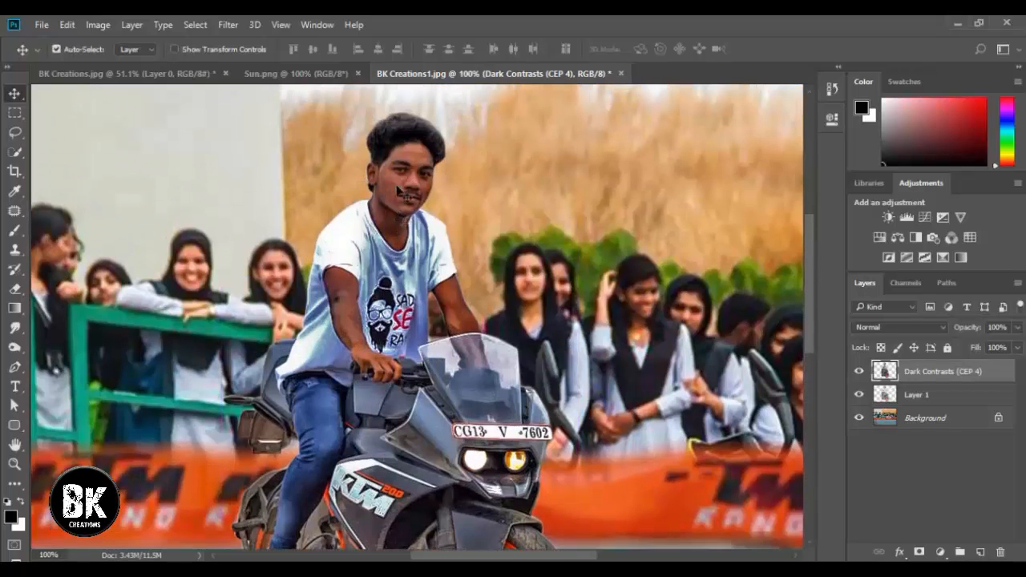
scroll(397, 189, "up", 1)
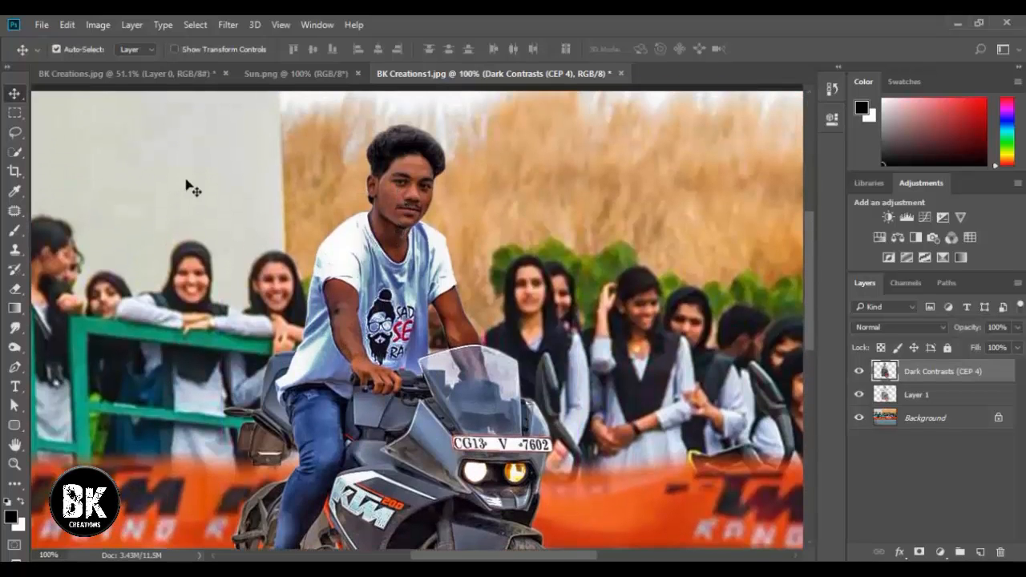
left_click(14, 289)
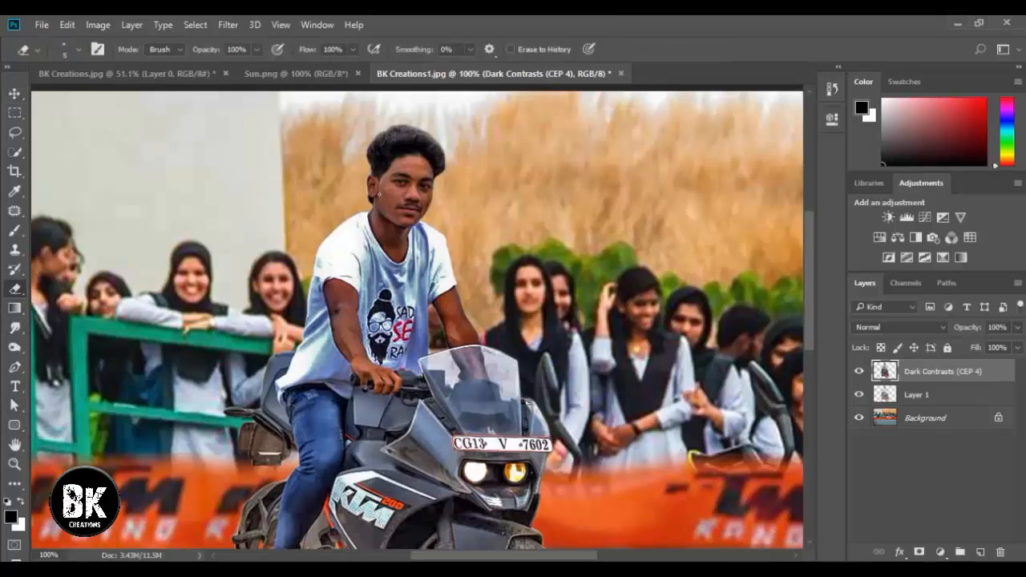
key("bracketright")
key("bracketright")
key("bracketright")
key("bracketright")
key("bracketright")
key("bracketright")
mouse_move(398, 178)
left_mouse_down()
mouse_move(411, 167)
mouse_move(396, 178)
mouse_move(423, 186)
mouse_move(426, 173)
mouse_move(425, 195)
mouse_move(397, 207)
mouse_move(412, 181)
left_mouse_up()
Erase the Dark Contrasts effect from the rider's ear and neck with a 15 px eraser
key("bracketleft")
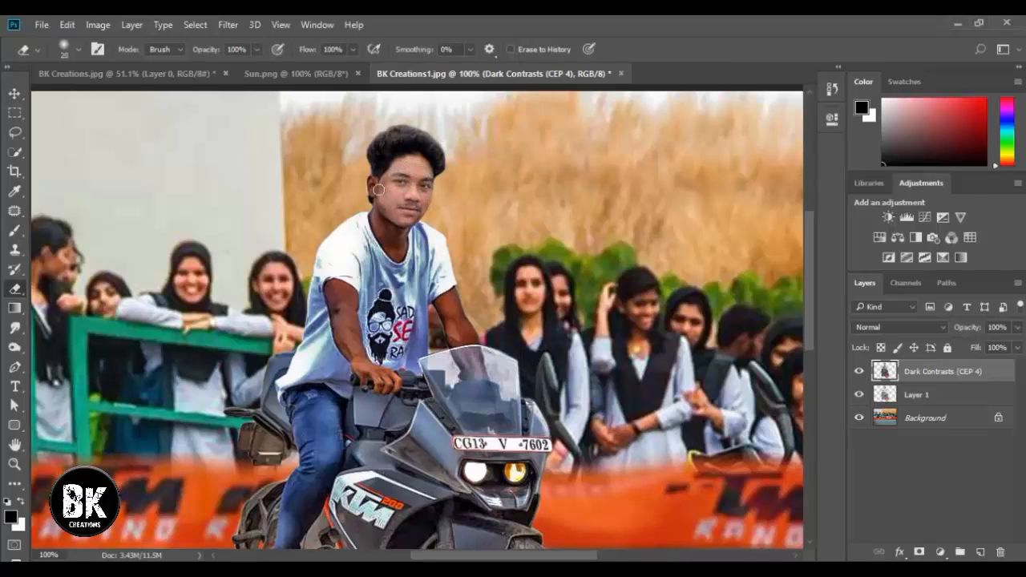
left_click_drag(374, 197, 382, 215)
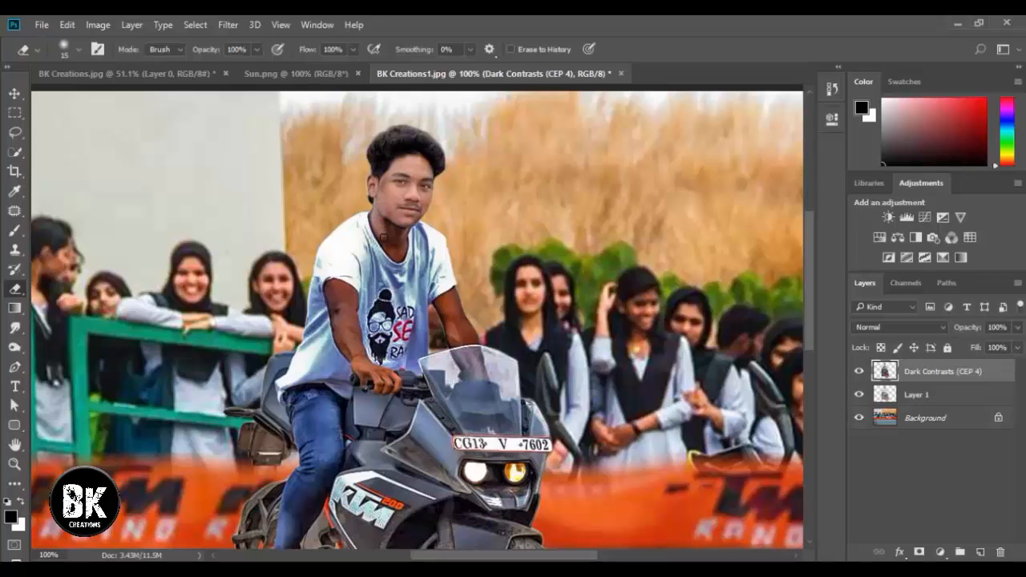
left_click_drag(402, 257, 404, 240)
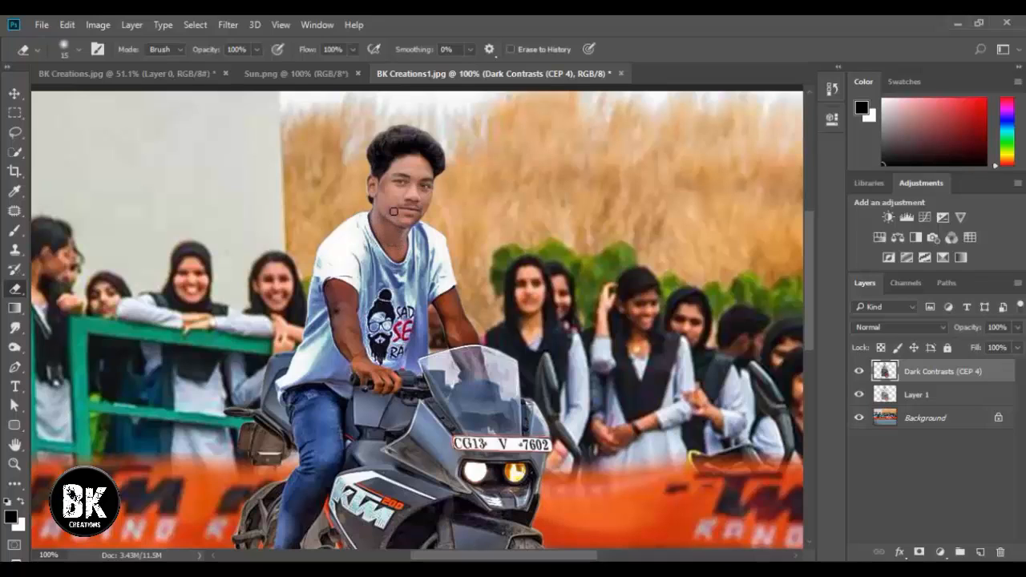
Erase the Dark Contrasts effect from the rider's nearer arm, using a smaller eraser of about 10 px for the hand and fingers
key("bracketright")
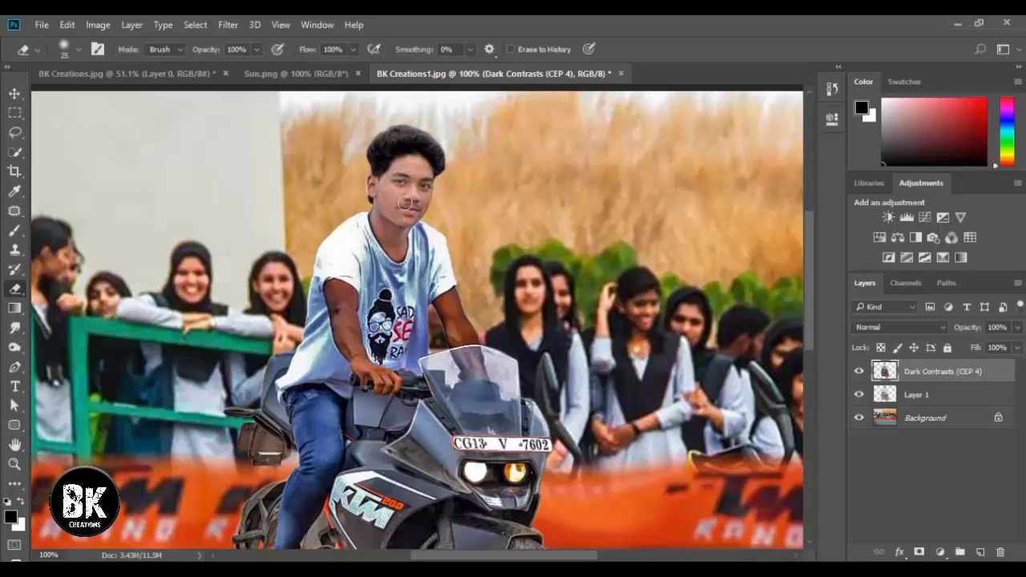
scroll(405, 204, "down", 3)
mouse_move(332, 217)
left_mouse_down()
mouse_move(340, 254)
mouse_move(354, 228)
mouse_move(343, 222)
mouse_move(344, 271)
mouse_move(339, 262)
mouse_move(351, 281)
mouse_move(338, 258)
mouse_move(337, 245)
mouse_move(349, 259)
mouse_move(352, 236)
mouse_move(353, 292)
mouse_move(371, 310)
mouse_move(360, 278)
left_mouse_up()
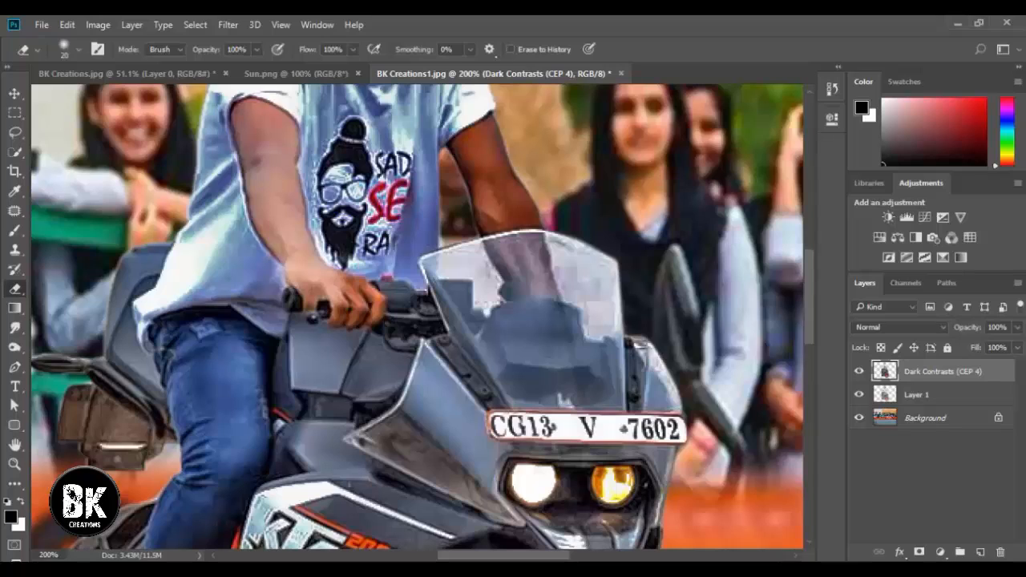
key("bracketleft")
key("bracketleft")
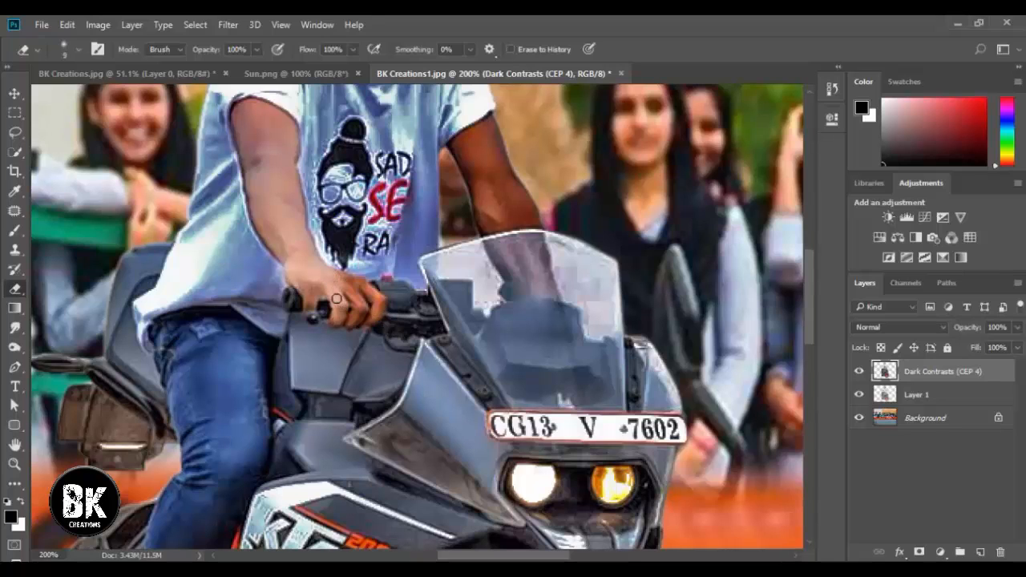
mouse_move(339, 278)
left_mouse_down()
mouse_move(356, 305)
mouse_move(351, 323)
left_mouse_up()
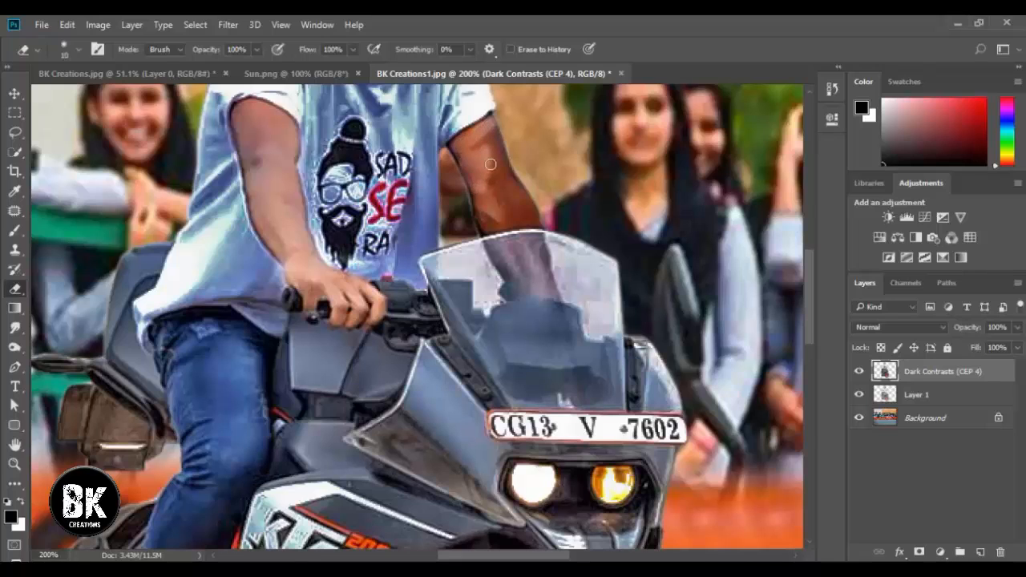
Erase the Dark Contrasts effect from the rider's other arm, down to the windscreen, enlarging the eraser to 20 px
mouse_move(461, 164)
left_mouse_down()
mouse_move(484, 233)
mouse_move(477, 218)
mouse_move(530, 221)
mouse_move(487, 142)
mouse_move(498, 132)
mouse_move(542, 216)
mouse_move(493, 224)
mouse_move(496, 199)
mouse_move(474, 149)
mouse_move(488, 173)
mouse_move(504, 177)
mouse_move(499, 165)
mouse_move(504, 209)
mouse_move(541, 211)
mouse_move(486, 220)
mouse_move(472, 161)
mouse_move(501, 141)
mouse_move(460, 165)
mouse_move(500, 175)
left_mouse_up()
key("bracketright")
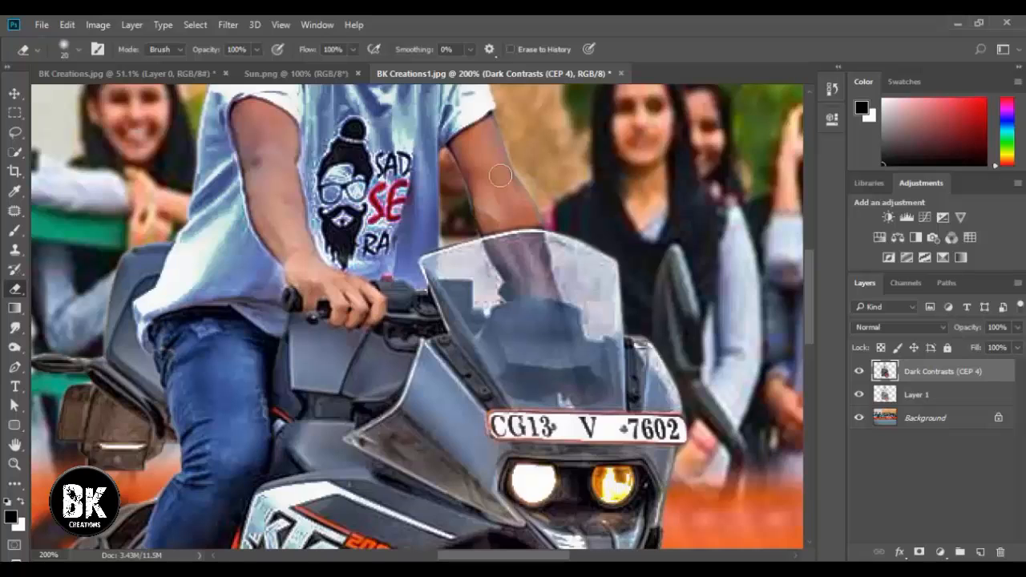
key("ctrl+minus")
key("ctrl+minus")
key("ctrl+minus")
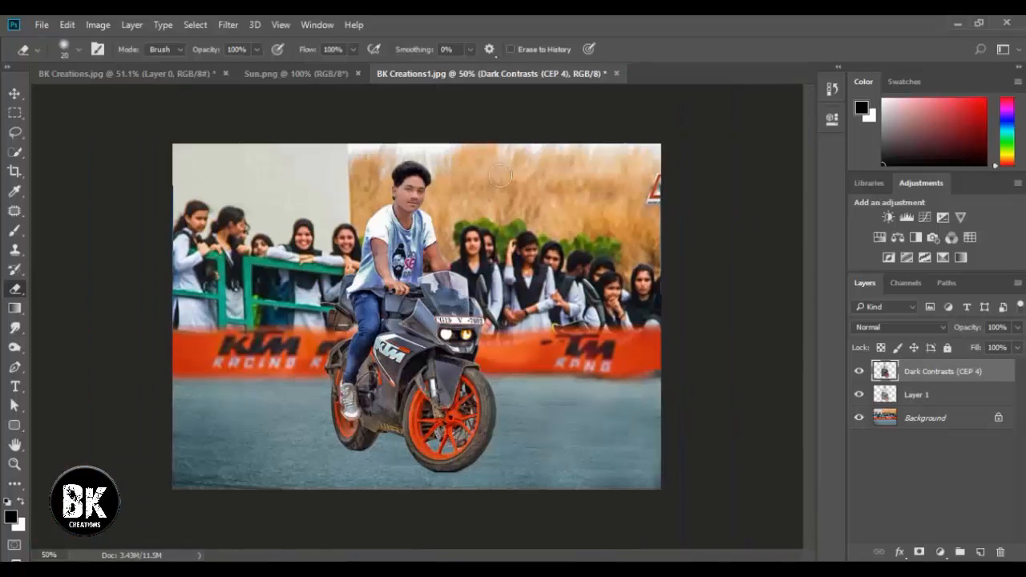
Add a Selective Color adjustment clipped to Layer 1 and set Black to -24% for the Reds
left_click(929, 395)
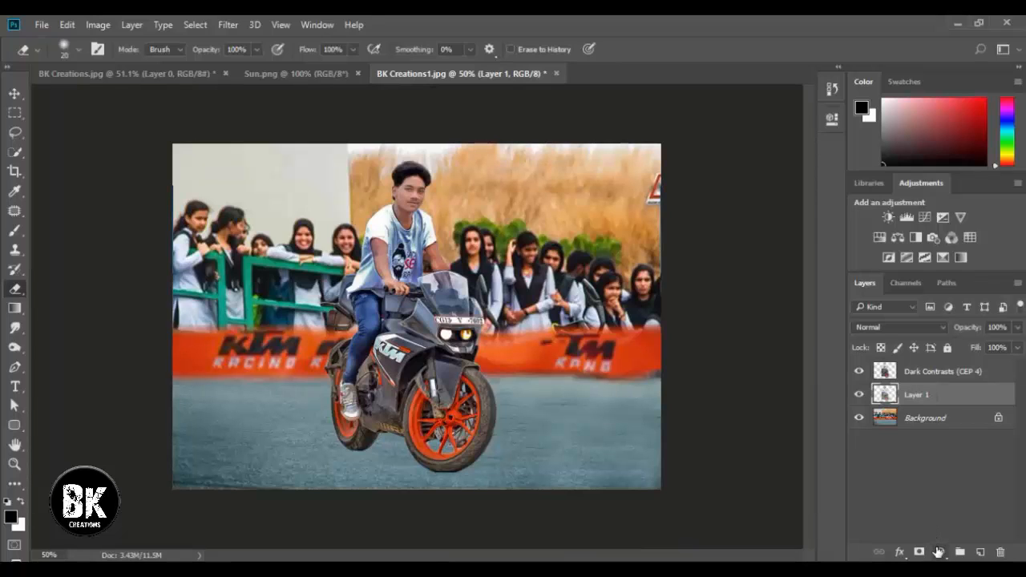
left_click(939, 553)
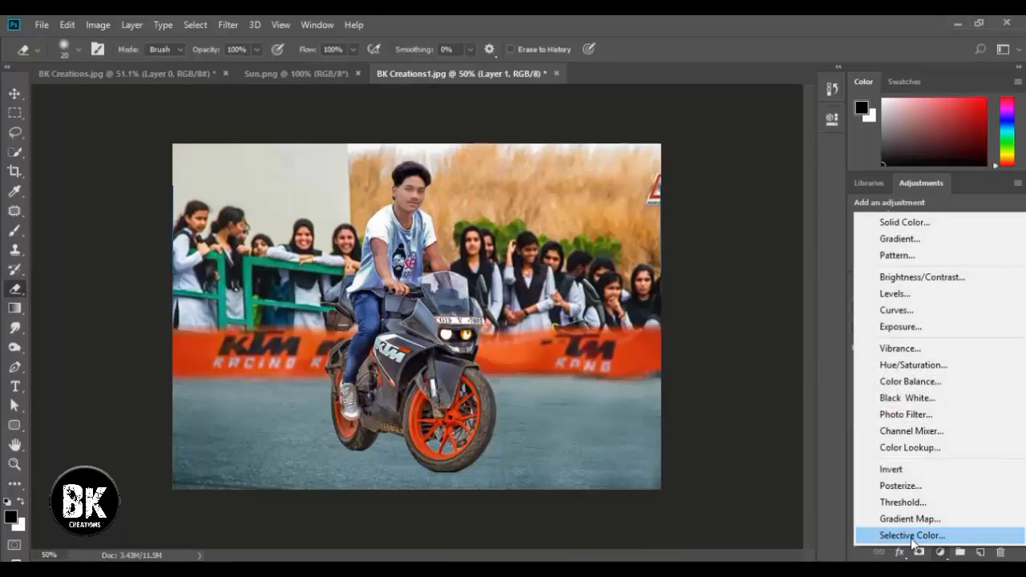
left_click(912, 535)
left_click_drag(703, 293, 680, 296)
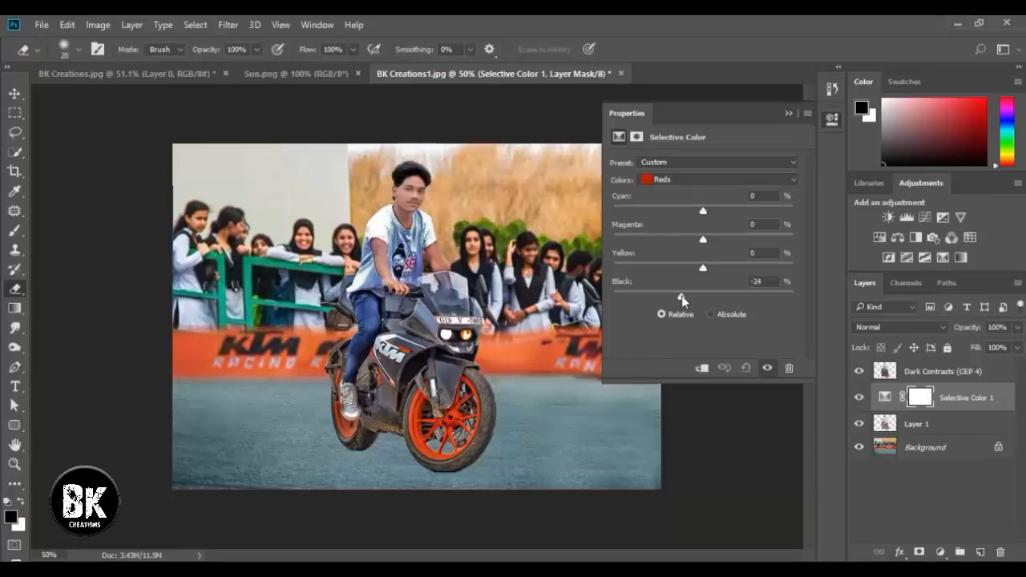
left_click(702, 368)
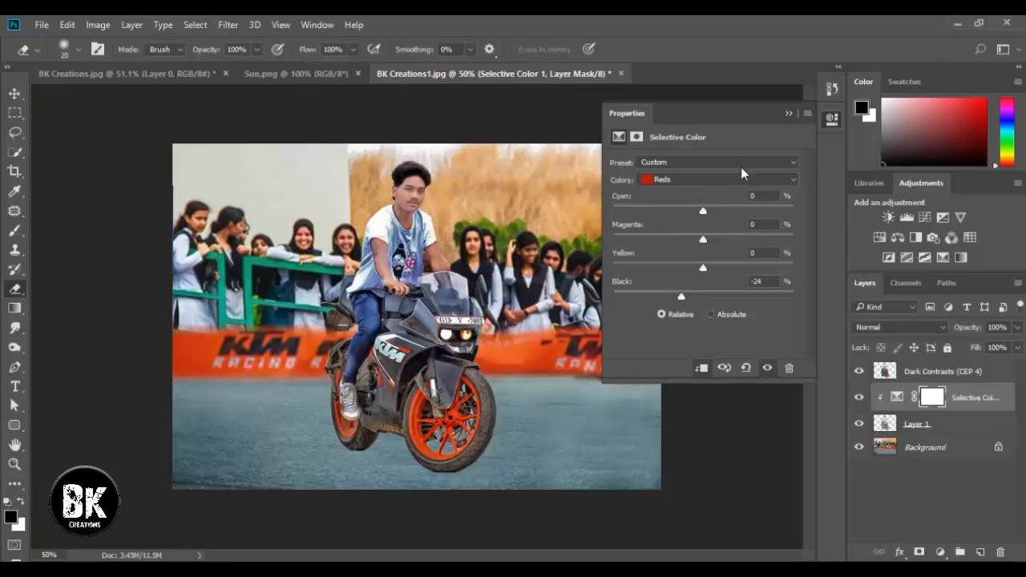
In the Selective Color adjustment, set the Yellows to Cyan -14% and Black -26%
left_click(740, 182)
left_click(718, 202)
left_click_drag(702, 212, 690, 210)
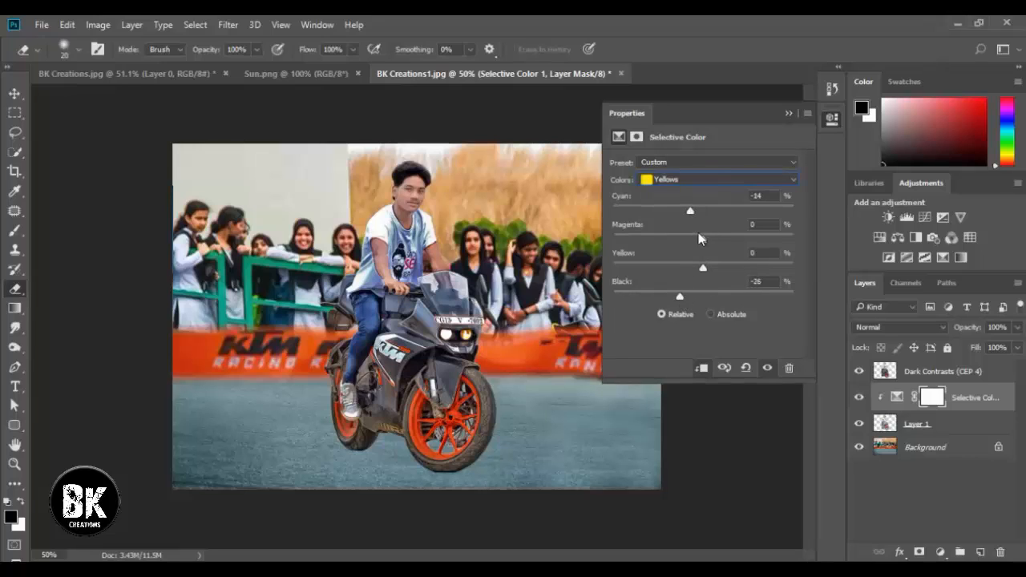
left_click(789, 113)
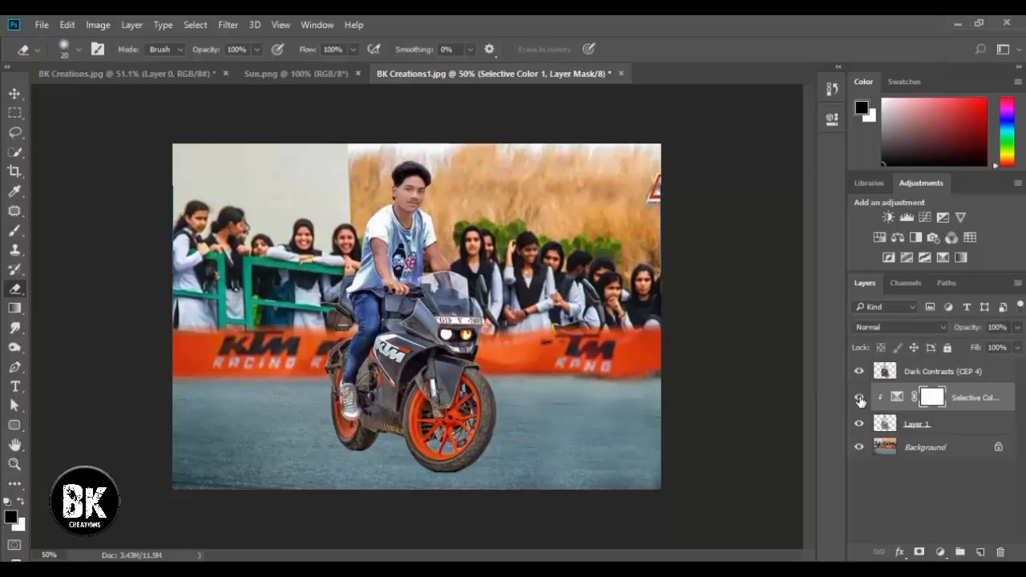
Merge the Selective Color adjustment with Layer 1 into a single layer
left_click(917, 425)
right_click(918, 425)
left_click(691, 522)
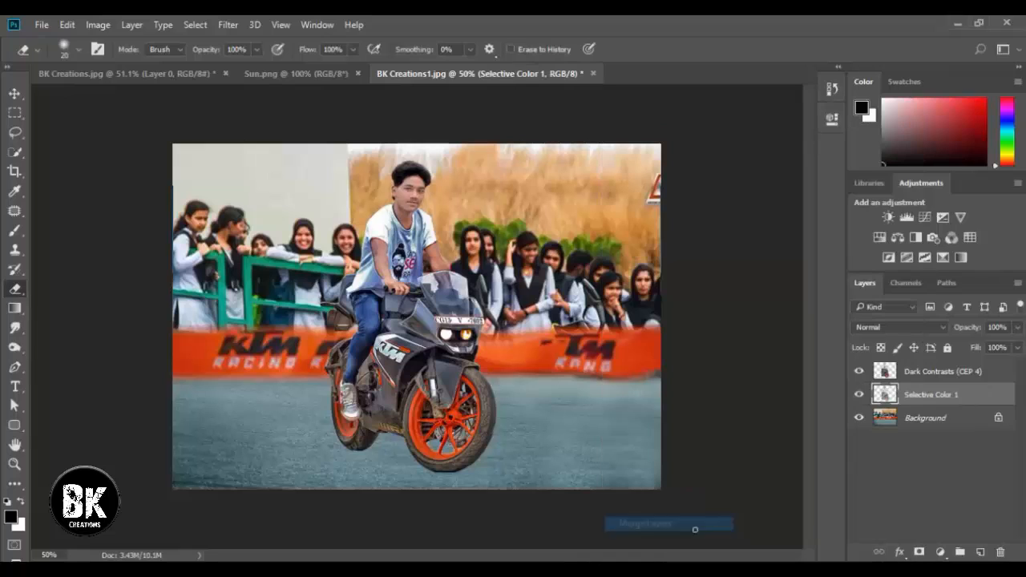
On the Dark Contrasts layer, smudge the top edge of the rider's hair into soft strands using a 15 px scattered brush at 67% strength
left_click(910, 375)
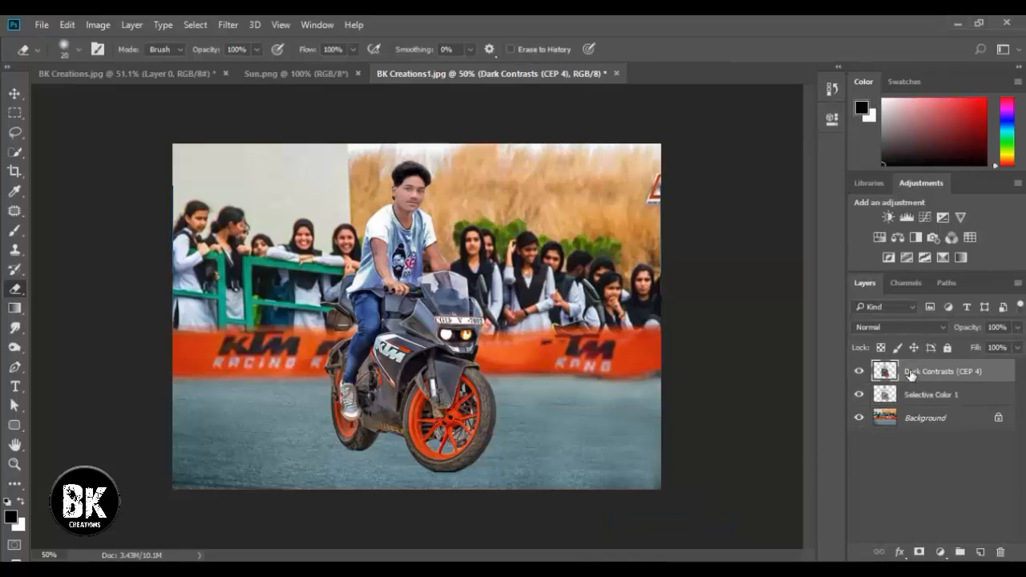
key("ctrl+plus")
key("ctrl+plus")
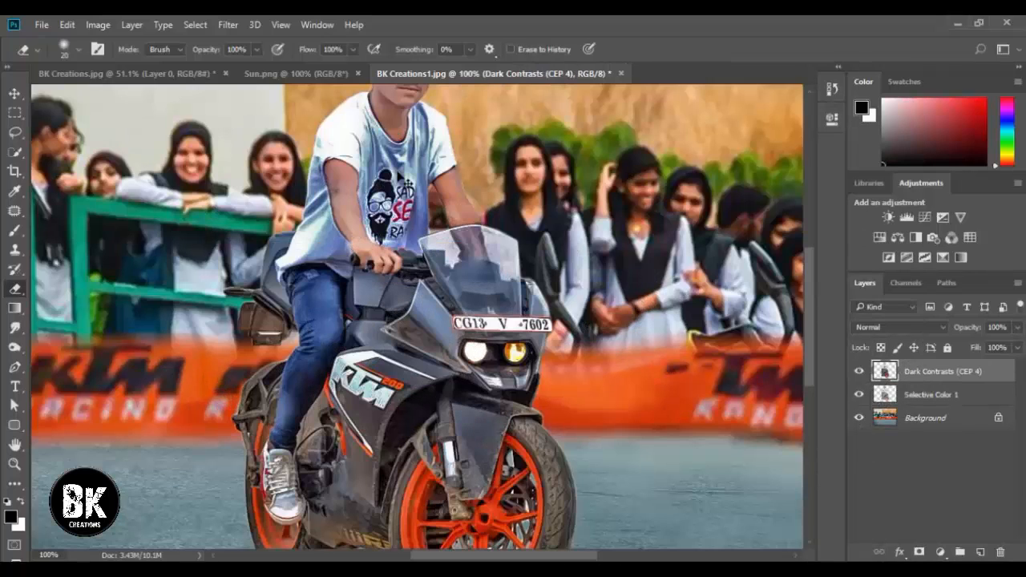
scroll(396, 171, "up", 3)
scroll(396, 171, "up", 2)
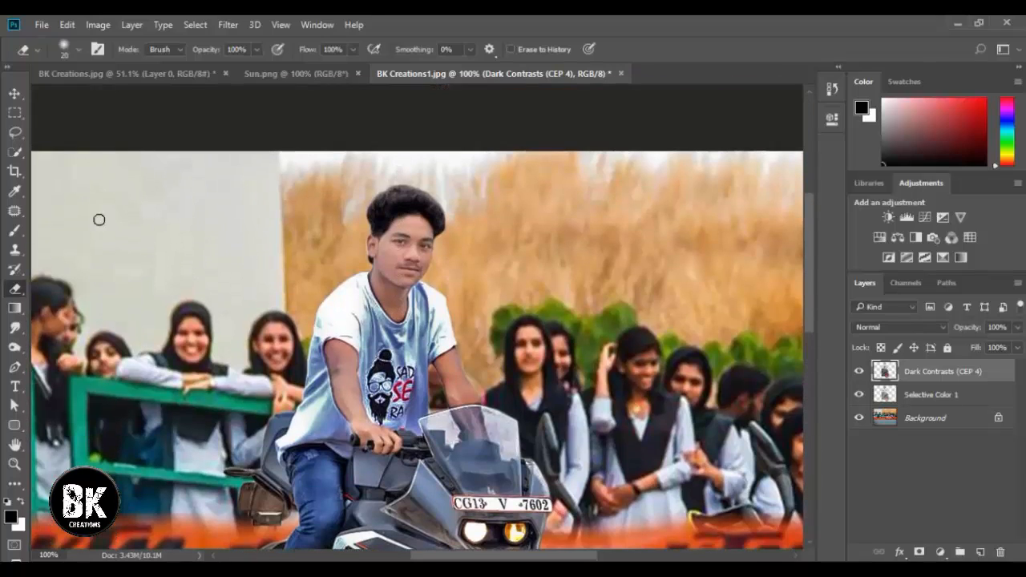
left_click(15, 327)
right_click(386, 219)
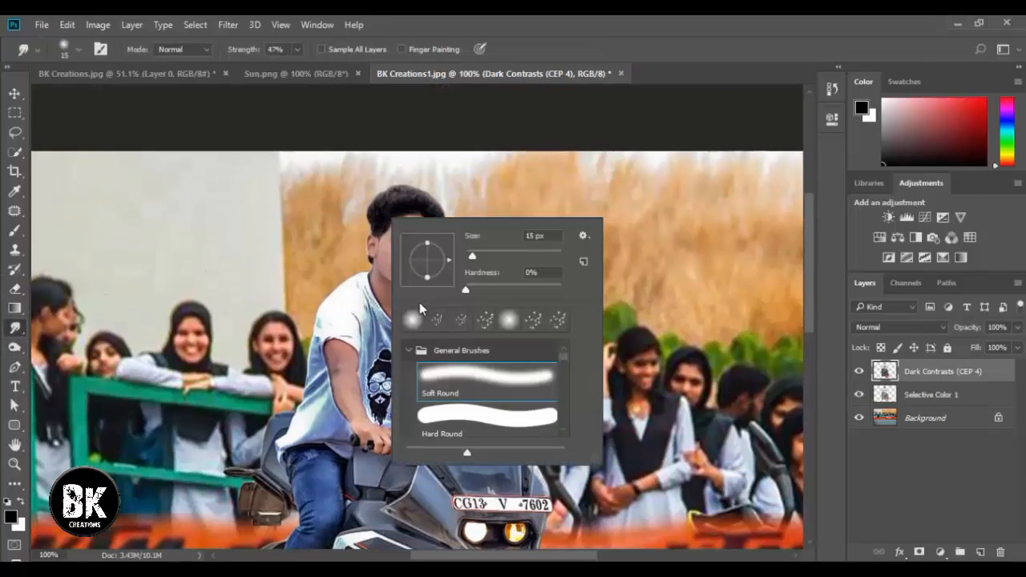
double_click(442, 328)
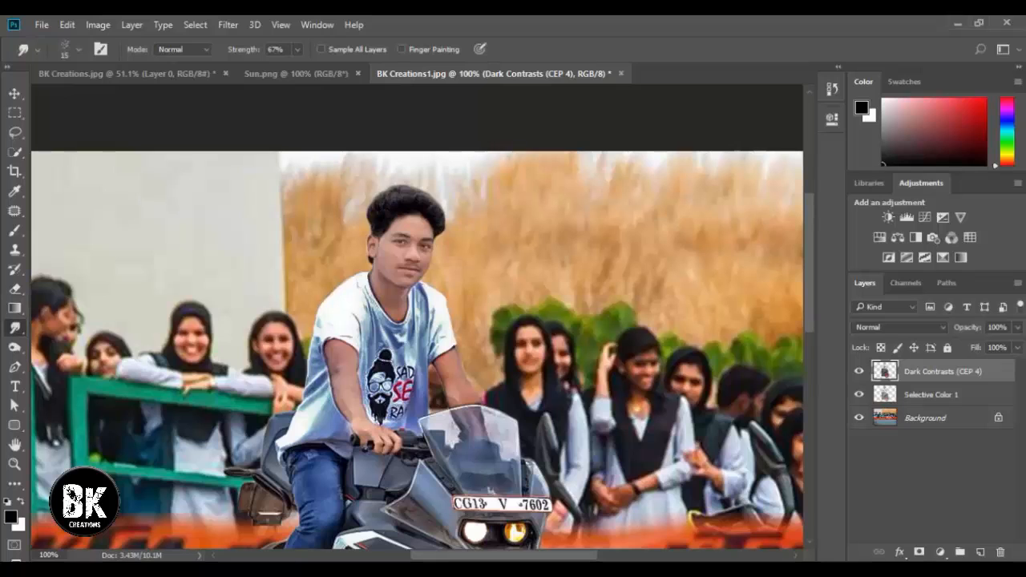
scroll(400, 207, "up", 2)
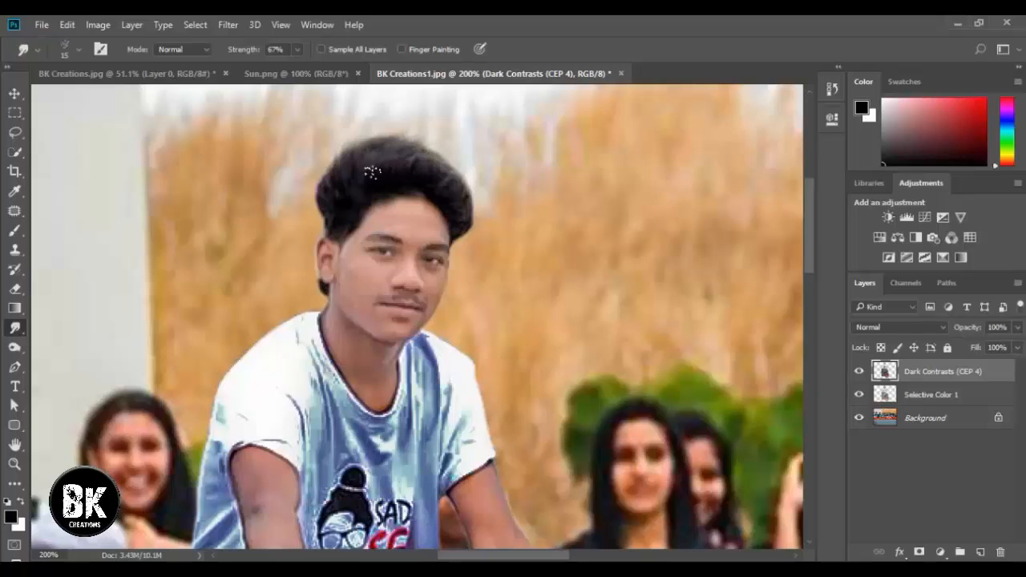
left_click_drag(350, 168, 375, 136)
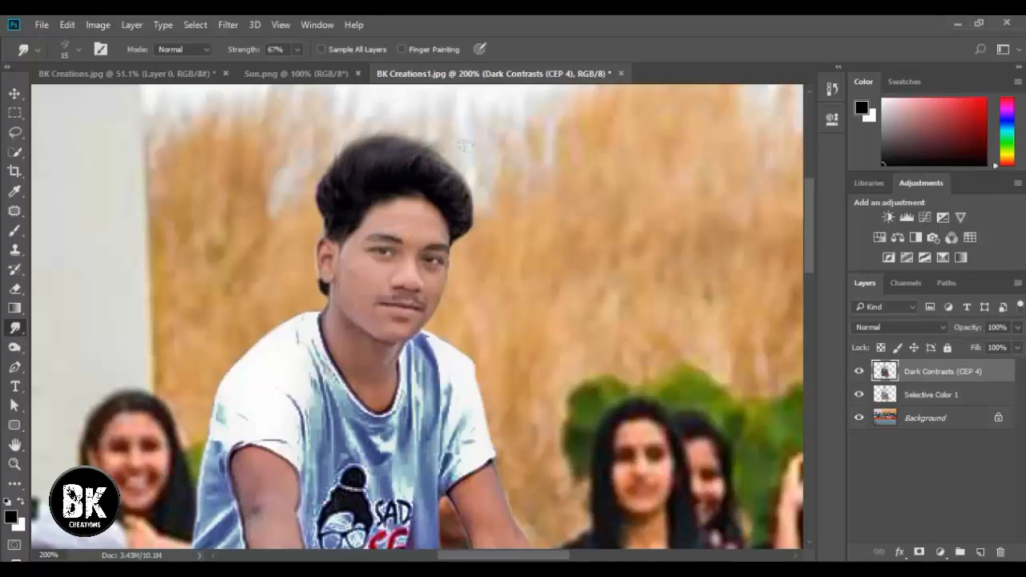
left_click_drag(409, 155, 440, 133)
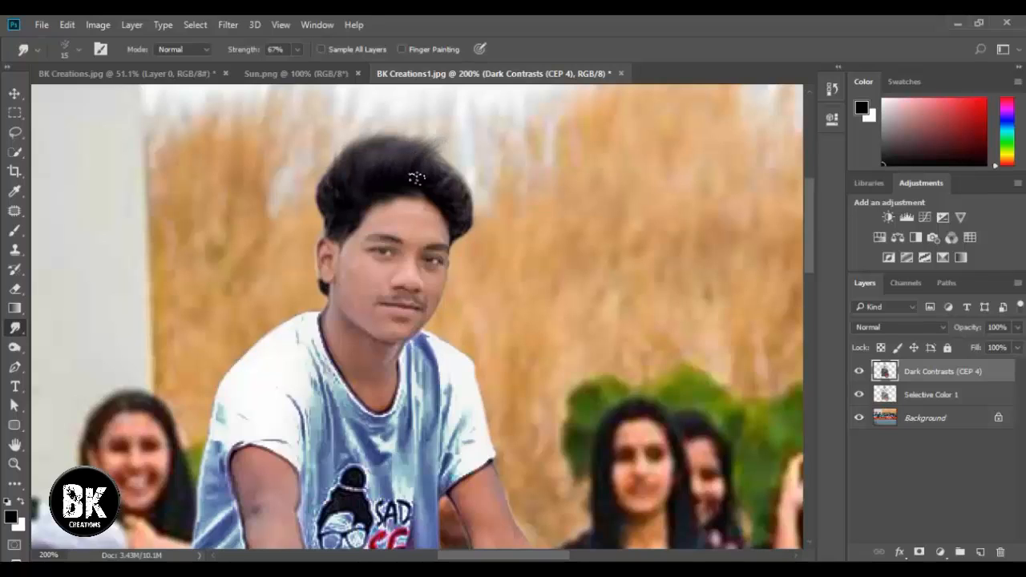
Rotate the smudge brush tip to follow the hair's direction and smudge strands outward along the right side of the rider's hair
right_click(452, 163)
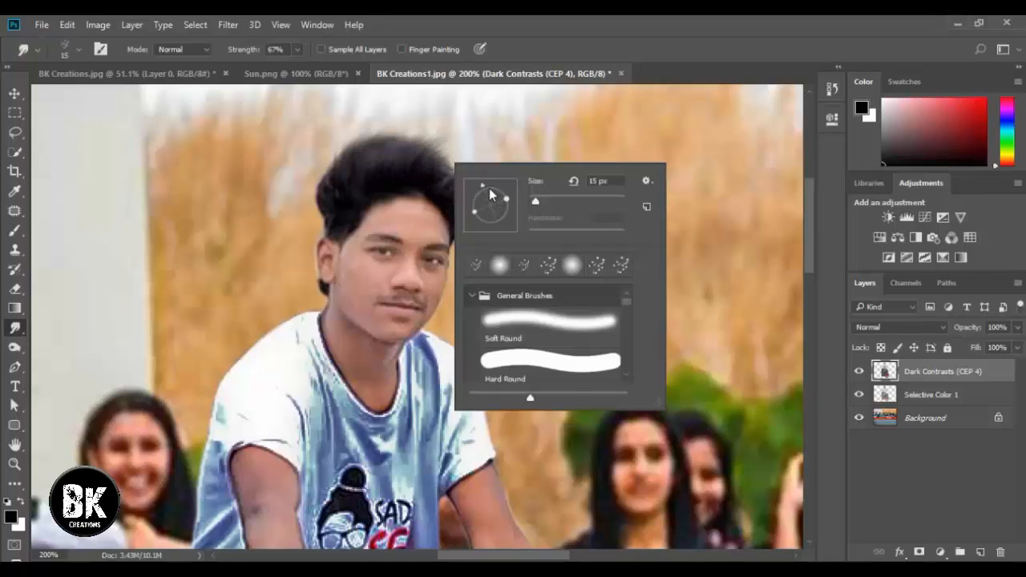
left_click_drag(490, 195, 492, 196)
left_click(435, 183)
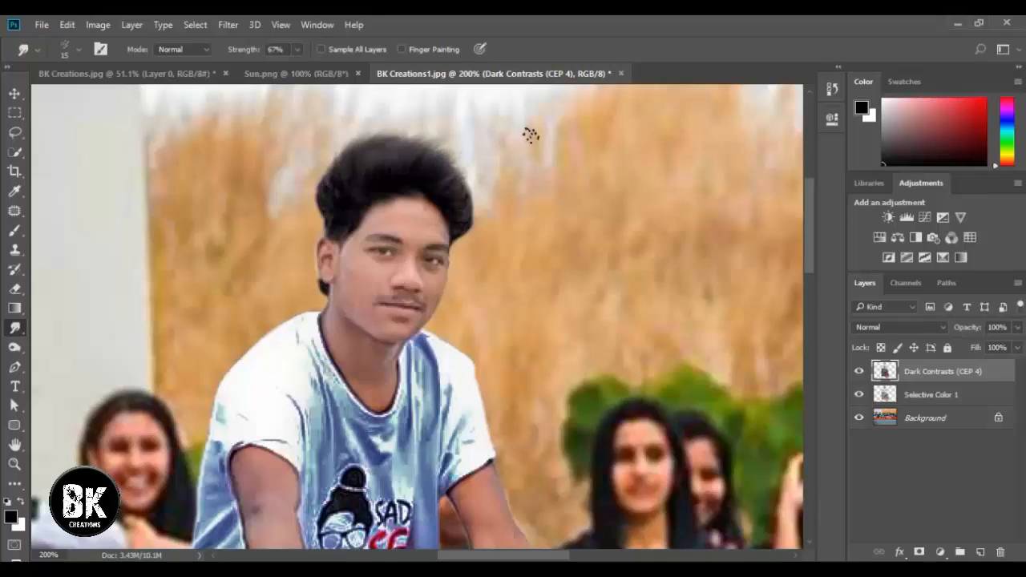
right_click(448, 198)
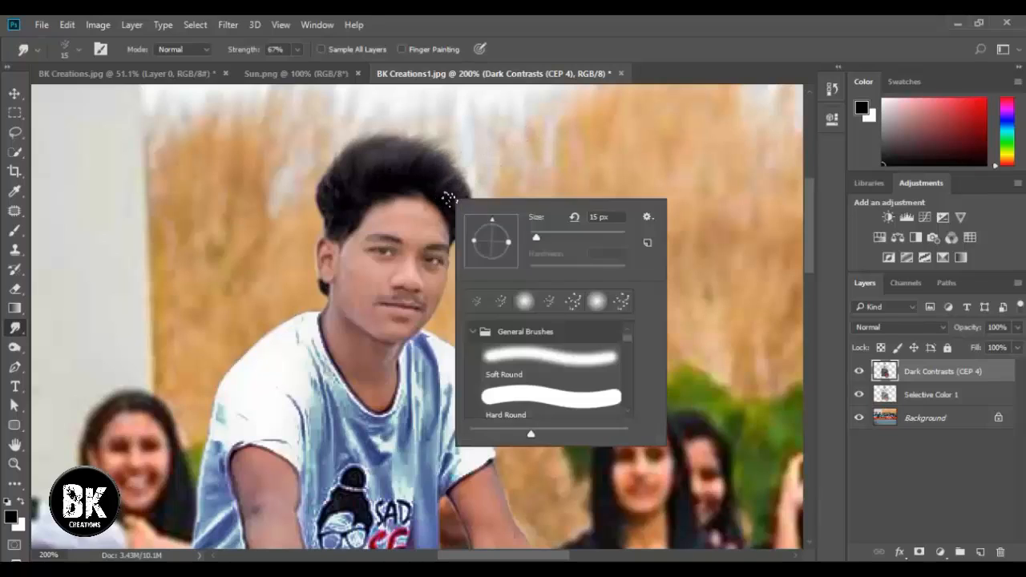
left_click_drag(489, 227, 499, 227)
left_click(451, 196)
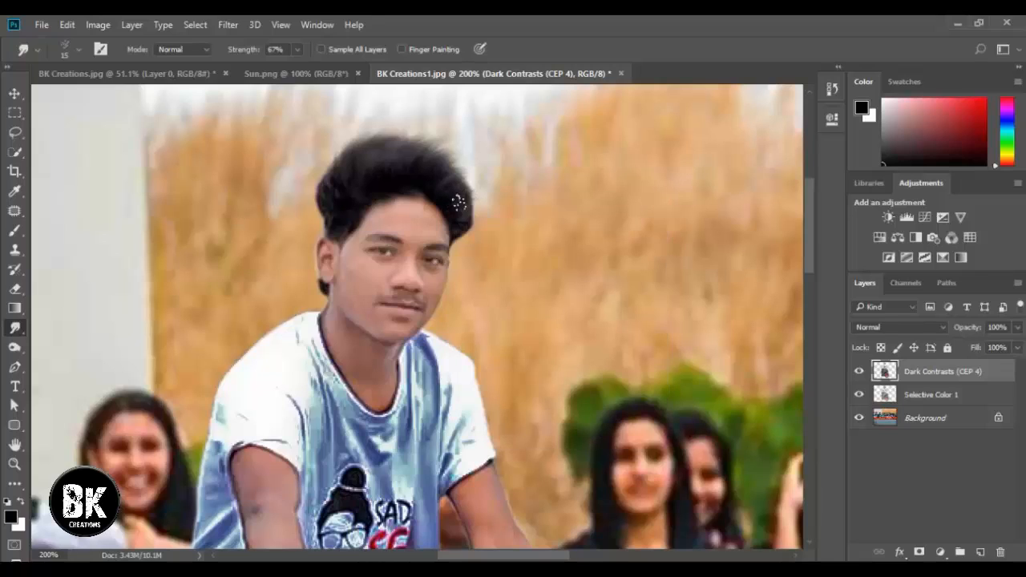
left_click_drag(465, 221, 475, 223)
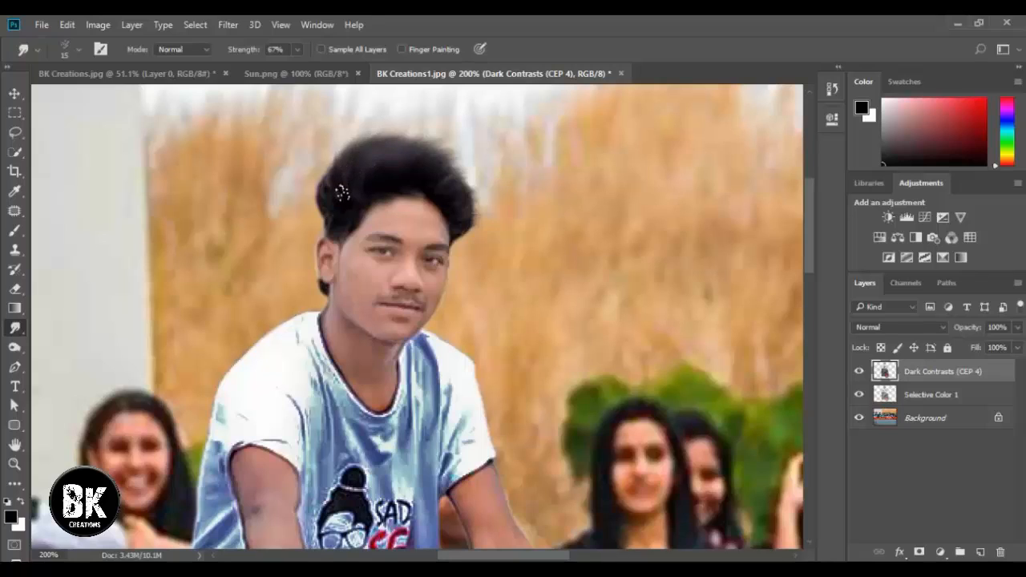
Merge the Dark Contrasts and Selective Color 1 layers into a single rider layer
left_click(14, 288)
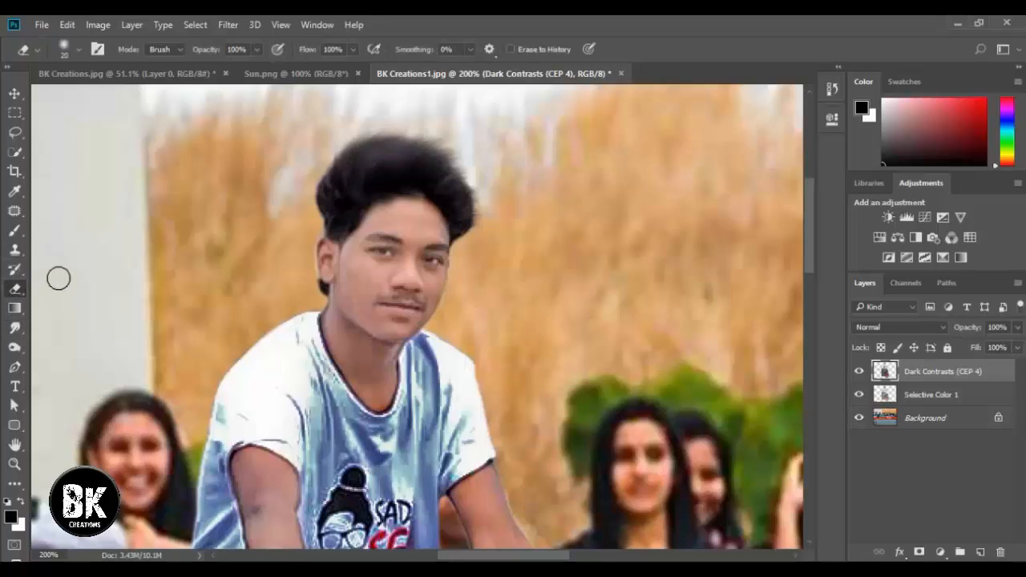
left_click(913, 396, "shift")
right_click(915, 395)
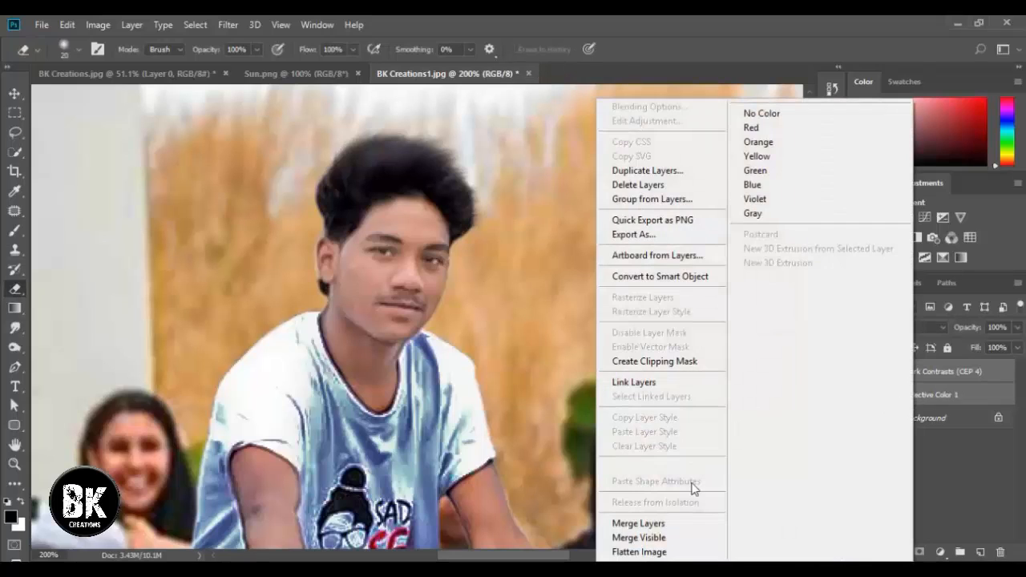
left_click(670, 523)
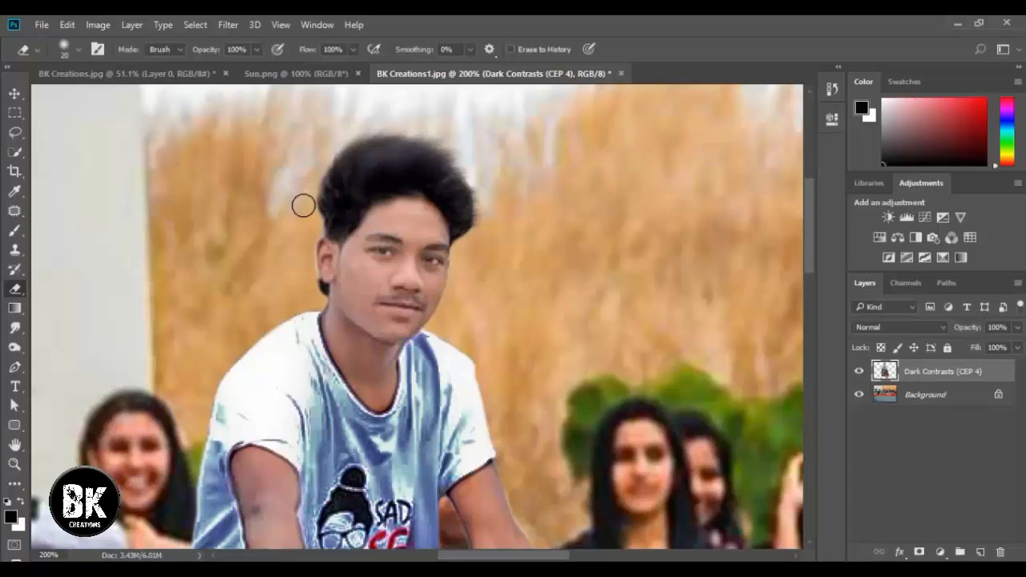
Try to trim the left edge of the rider's hair with a 10 px Hard Round eraser, and undo the stroke
right_click(308, 182)
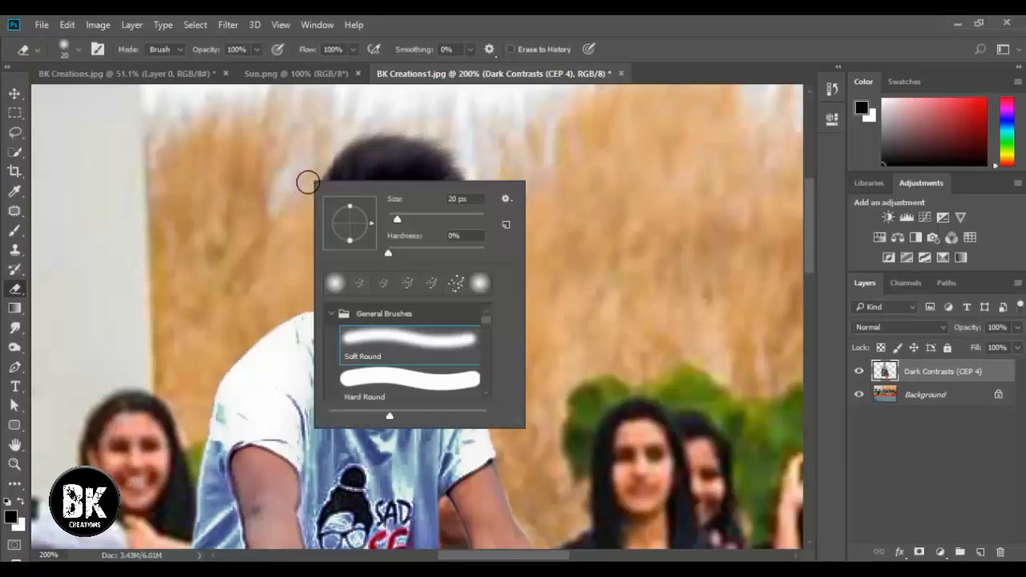
double_click(393, 375)
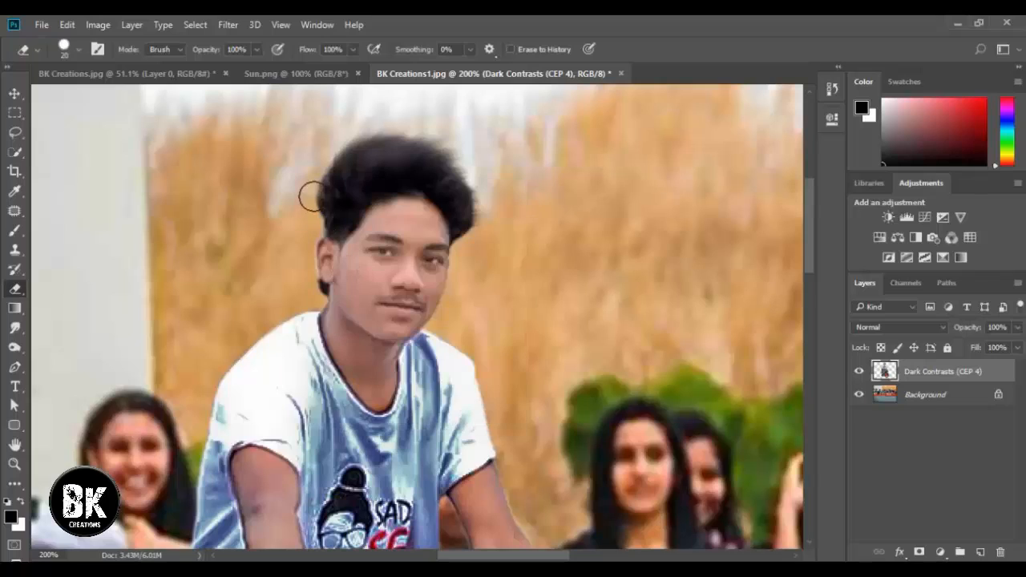
key("bracketleft")
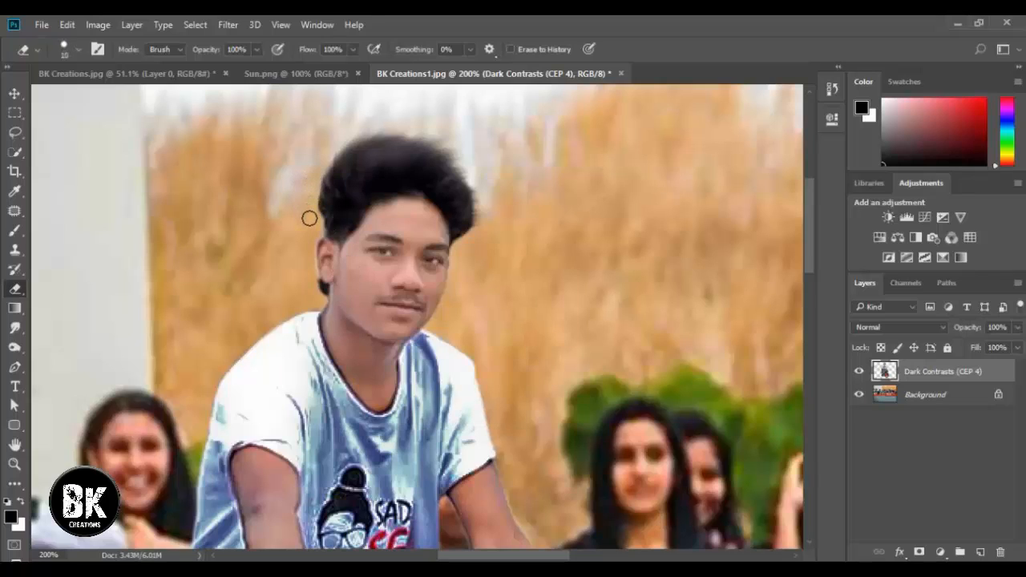
mouse_move(310, 217)
left_mouse_down()
mouse_move(323, 166)
mouse_move(311, 217)
mouse_move(337, 142)
left_mouse_up()
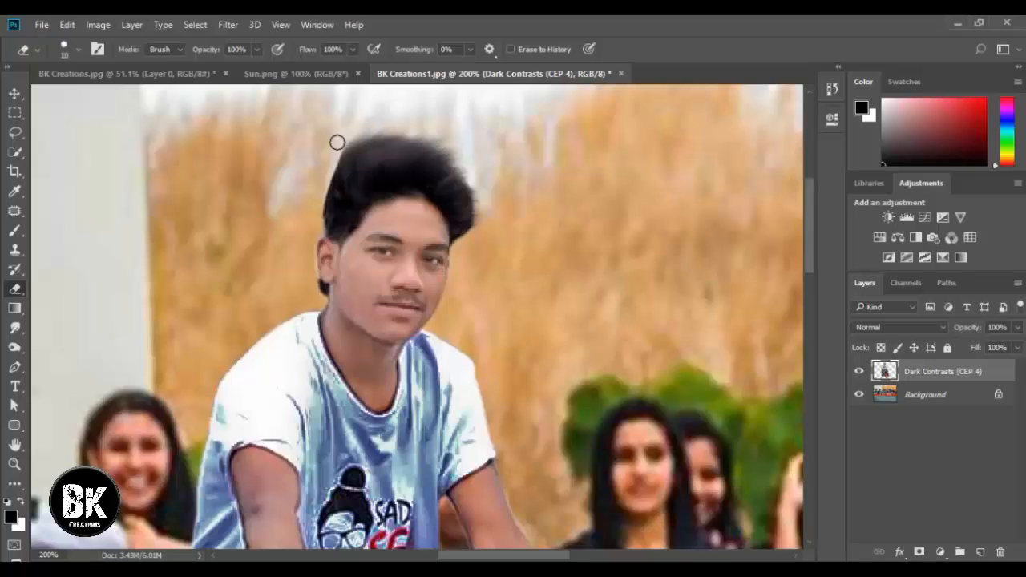
key("ctrl+z")
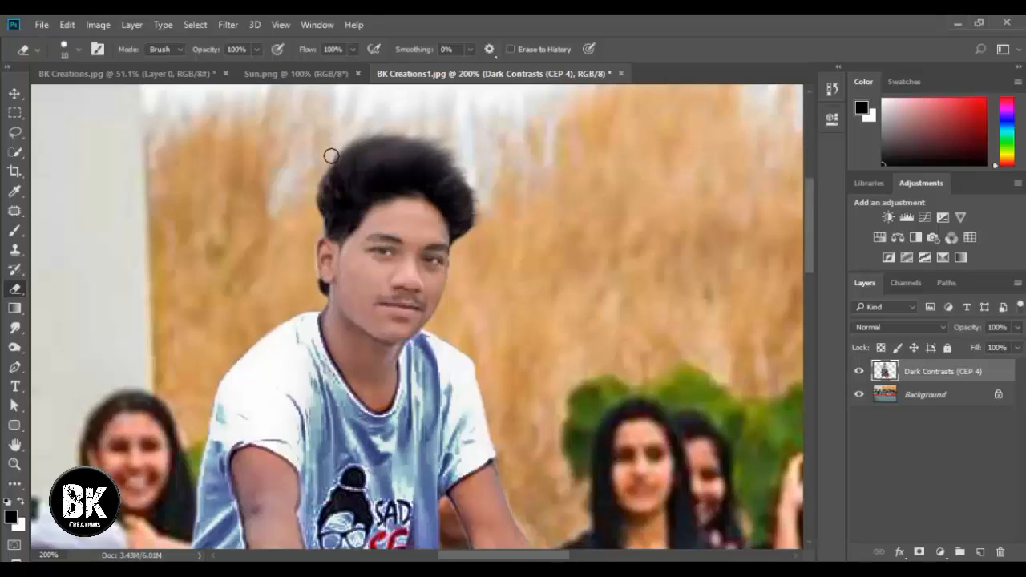
Clean up the left edge of the rider's hair with a 10 px soft round eraser
right_click(318, 169)
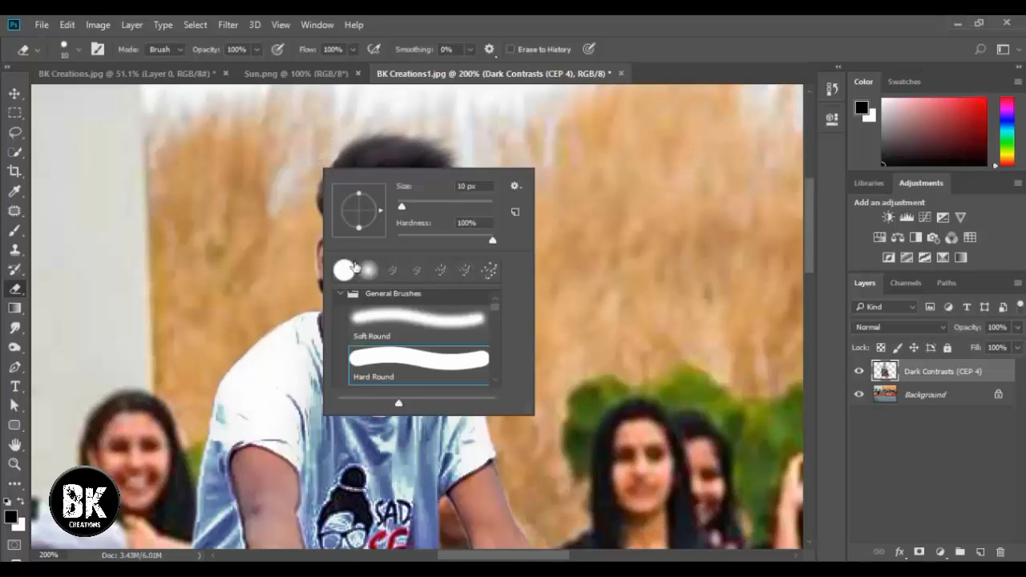
double_click(365, 270)
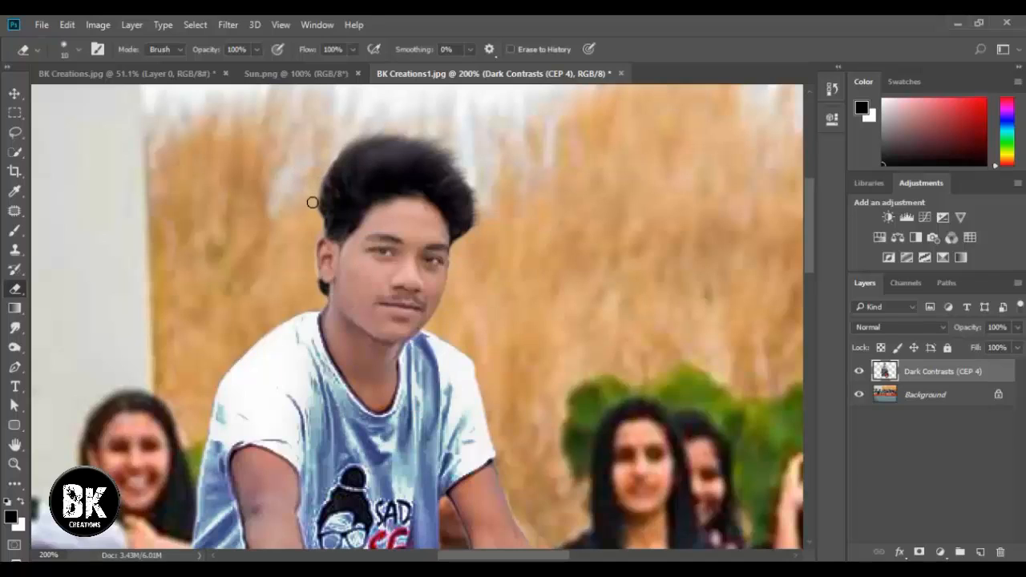
key("ctrl+0")
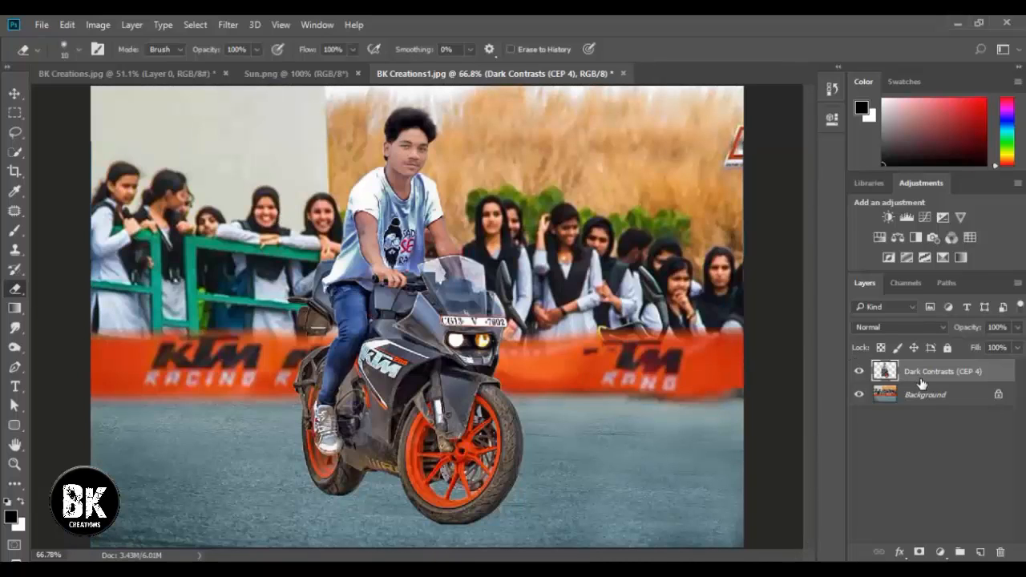
Unlock the Background layer and open it in the Camera Raw Filter
left_click(997, 396)
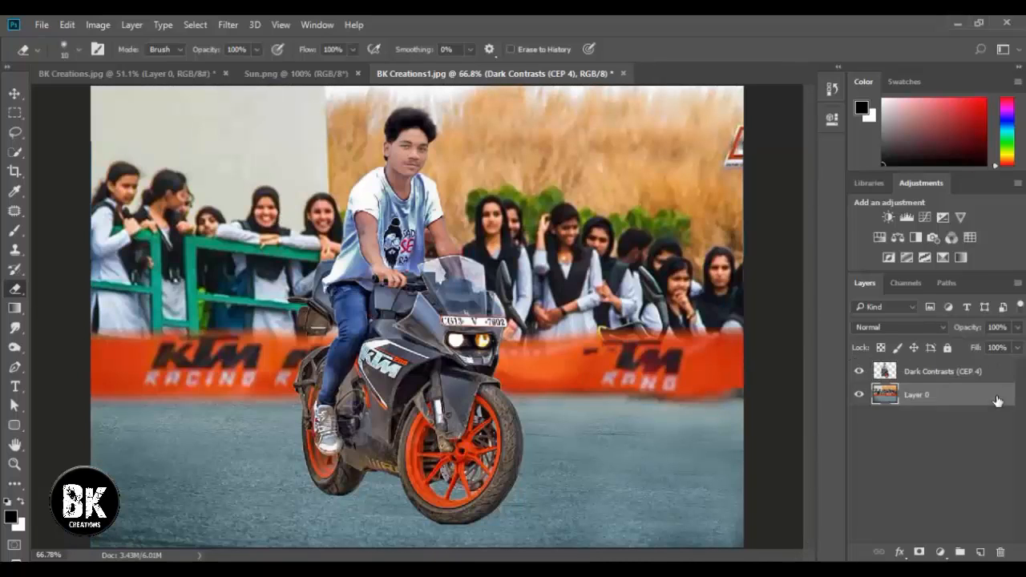
left_click(934, 377)
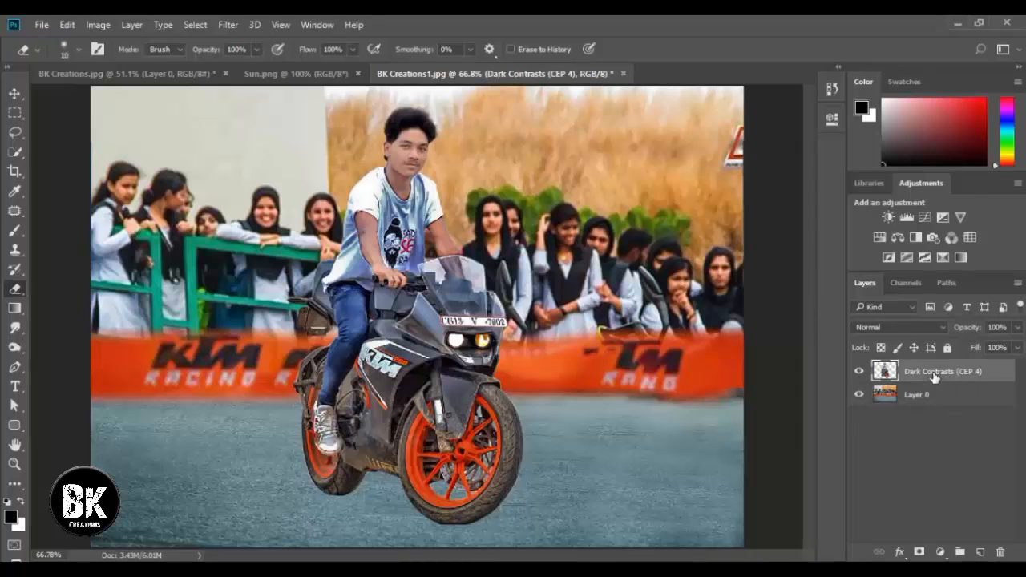
left_click(932, 398)
left_click(224, 25)
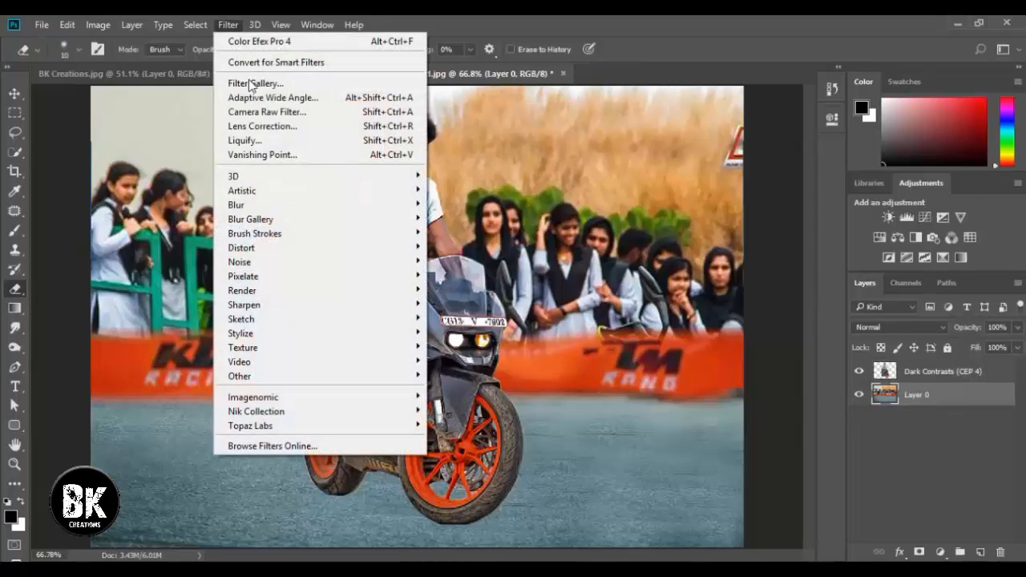
left_click(267, 107)
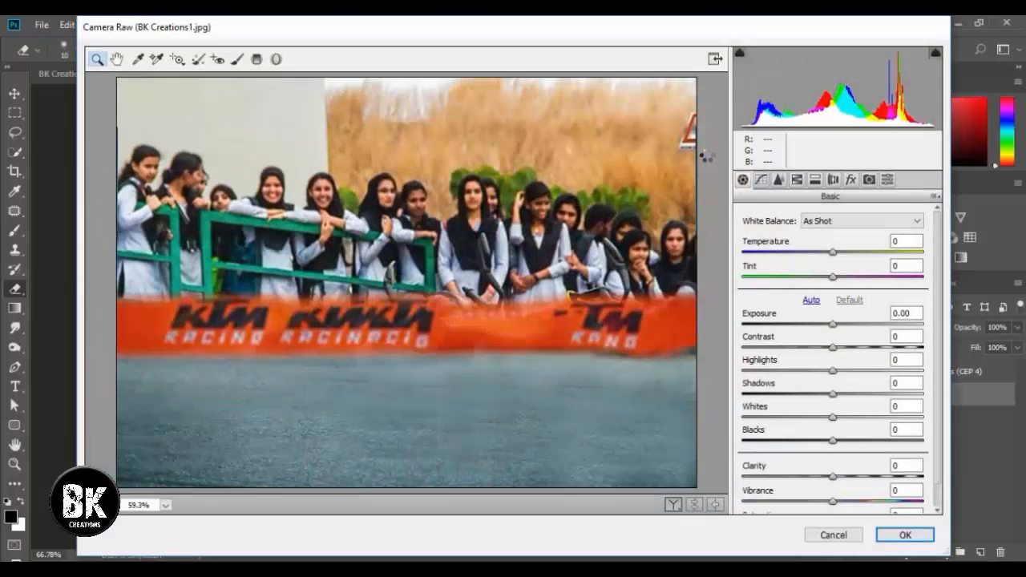
Set the background's Temperature to -3, Exposure to -0.05, Vibrance to +20, Clarity to -10 and Blacks to about -27
left_click_drag(832, 253, 829, 257)
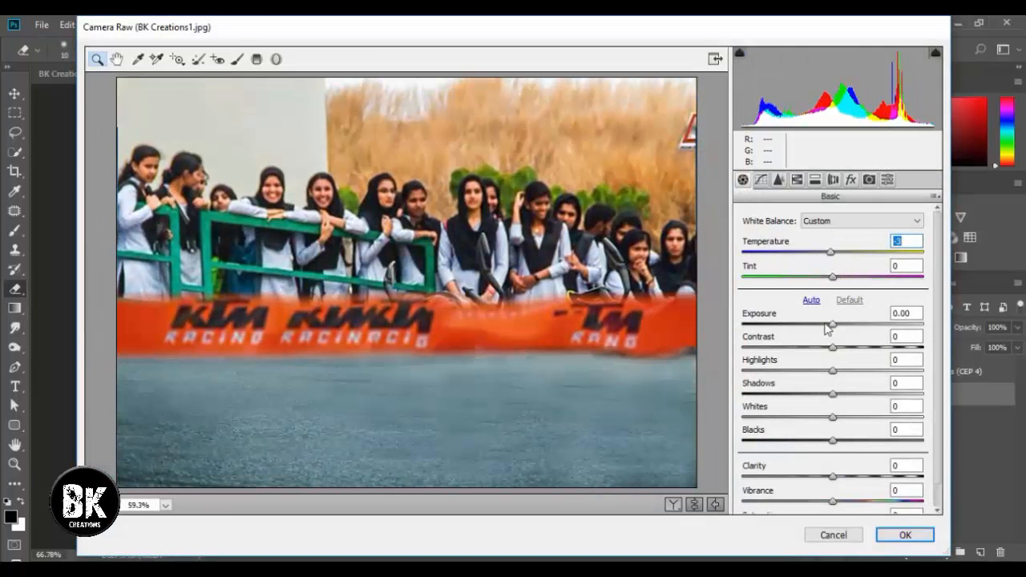
left_click_drag(832, 324, 828, 357)
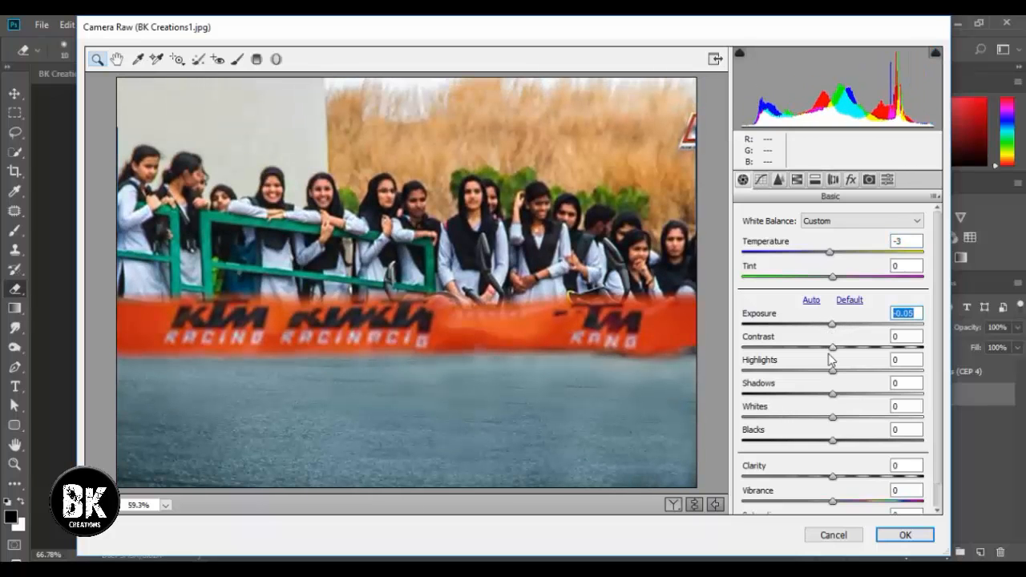
left_click_drag(840, 500, 851, 501)
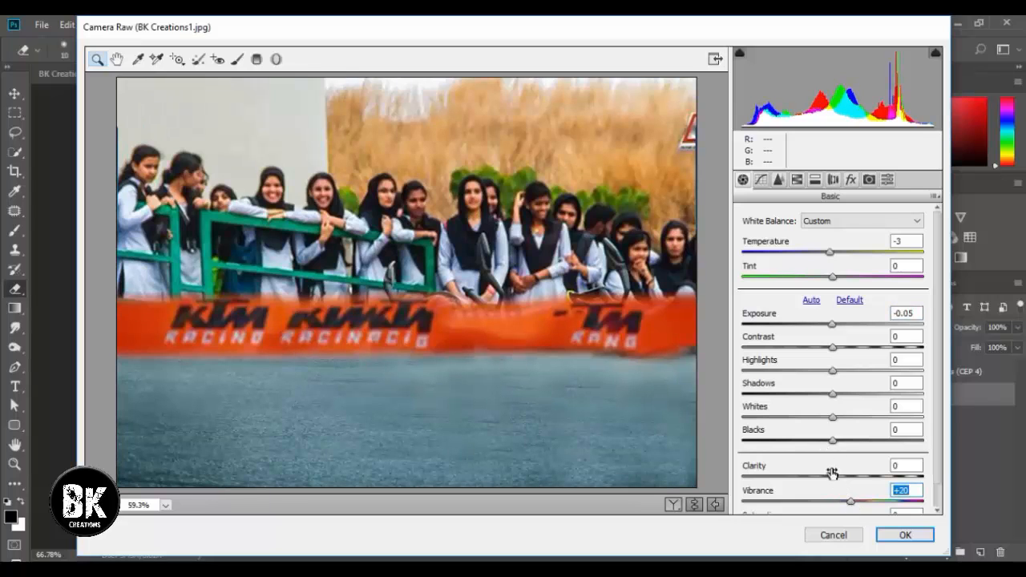
left_click_drag(832, 476, 824, 478)
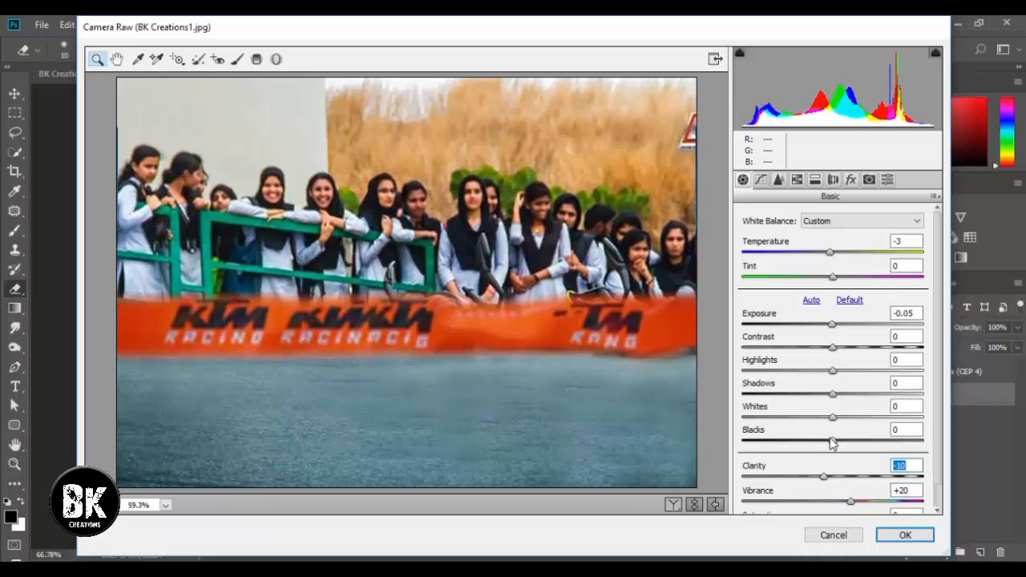
left_click_drag(832, 440, 807, 442)
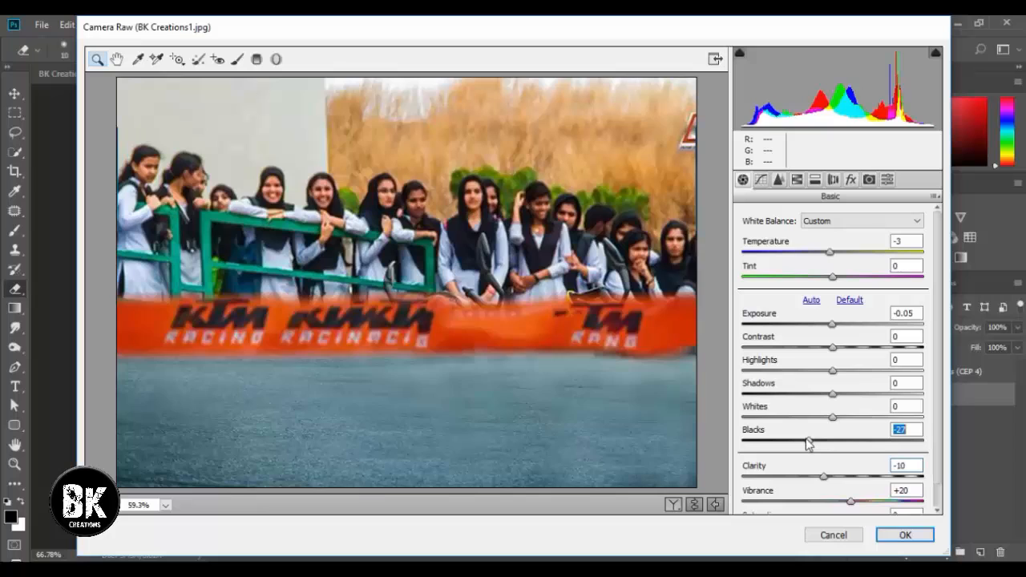
Slightly raise the Luminance noise reduction for the background
left_click(778, 179)
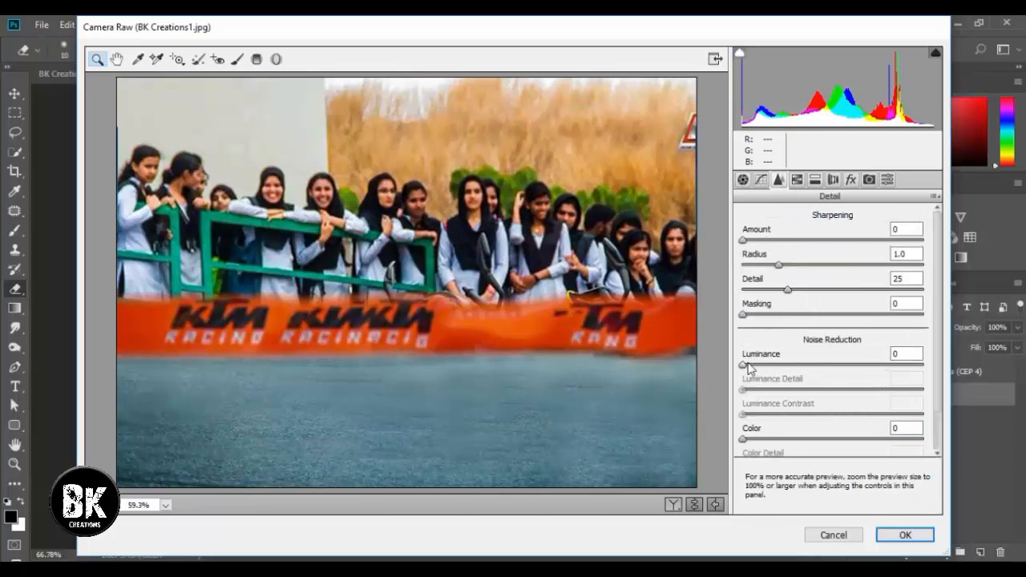
left_click_drag(745, 367, 753, 365)
Shift the background's Yellows hue to -10 and Greens hue to -28, and apply the filter with a post-crop vignette amount of -36
left_click(795, 181)
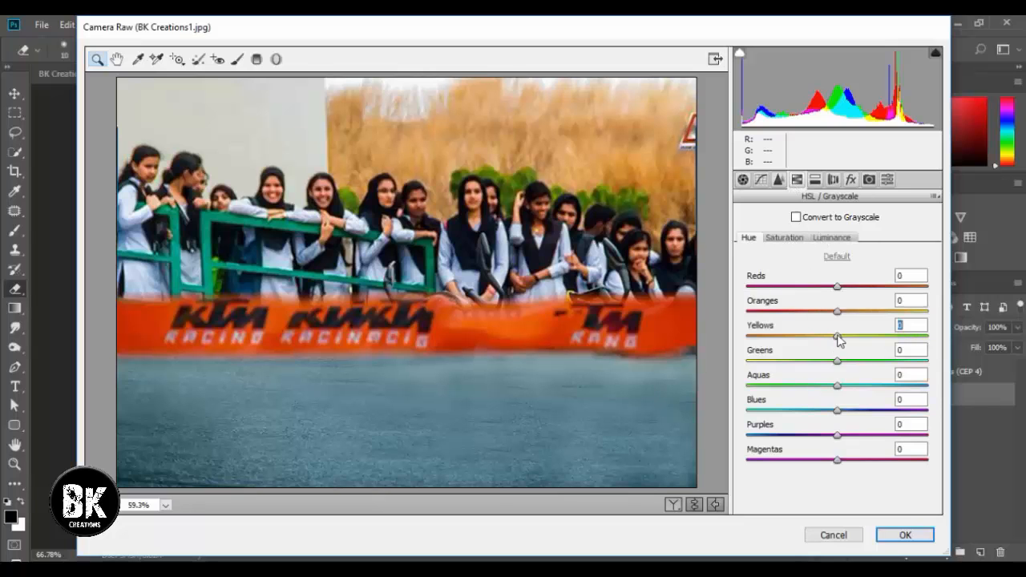
left_click_drag(838, 340, 811, 369)
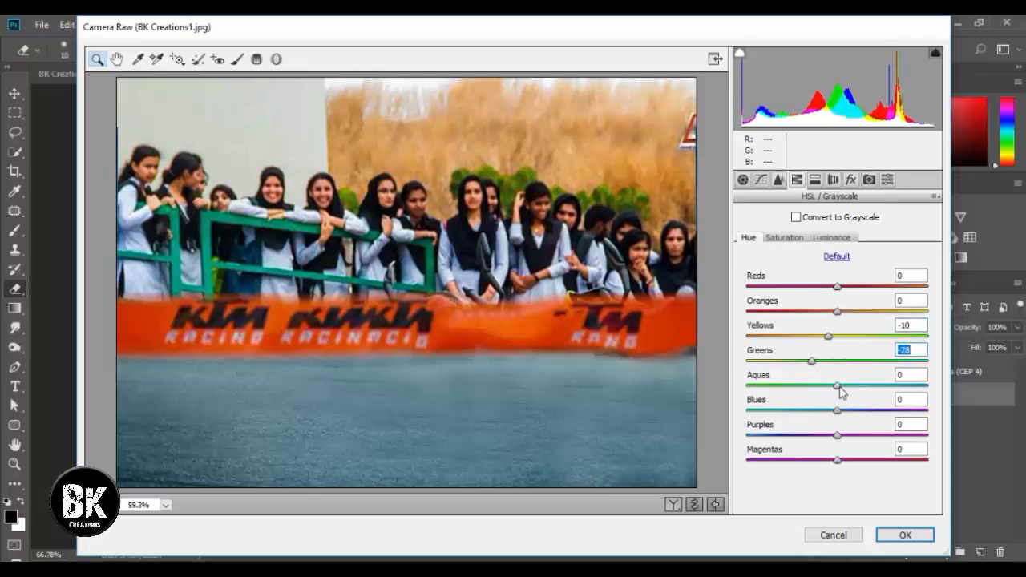
left_click(850, 185)
left_click(807, 374)
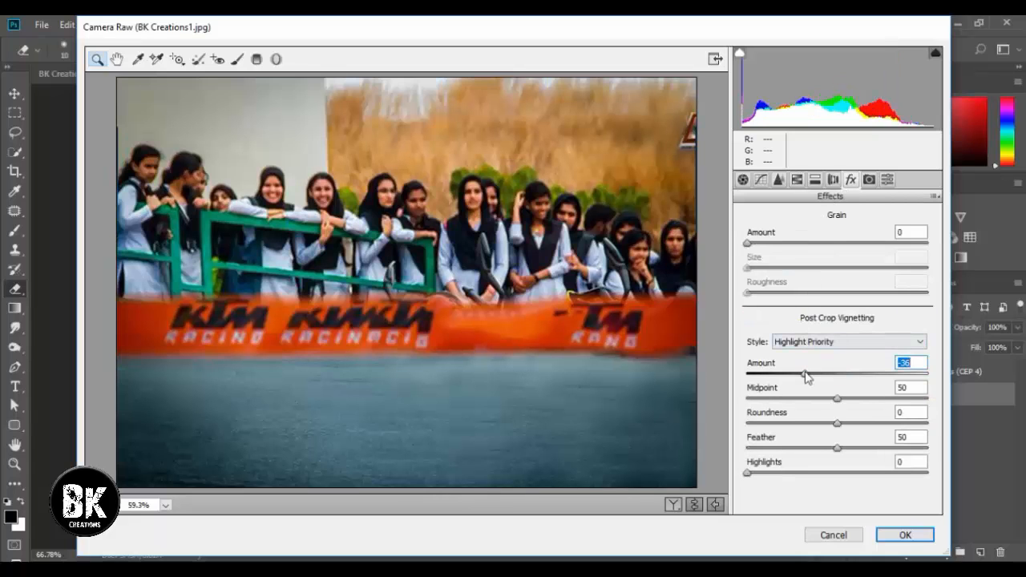
left_click(904, 535)
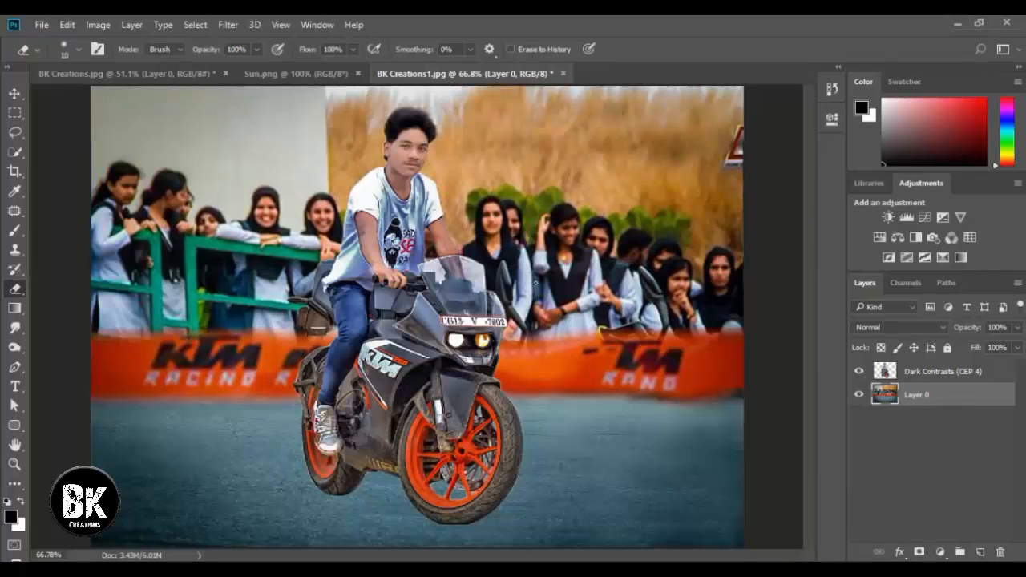
On a new layer above the rider, paint black contact shadows along the undersides of both tyres with a 15 px soft brush
left_click(14, 93)
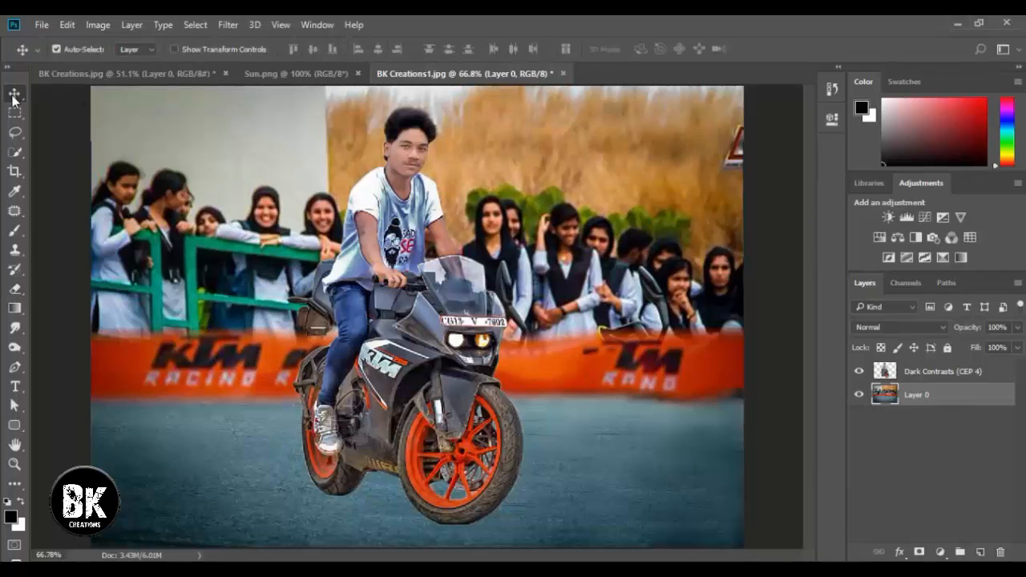
left_click(391, 342)
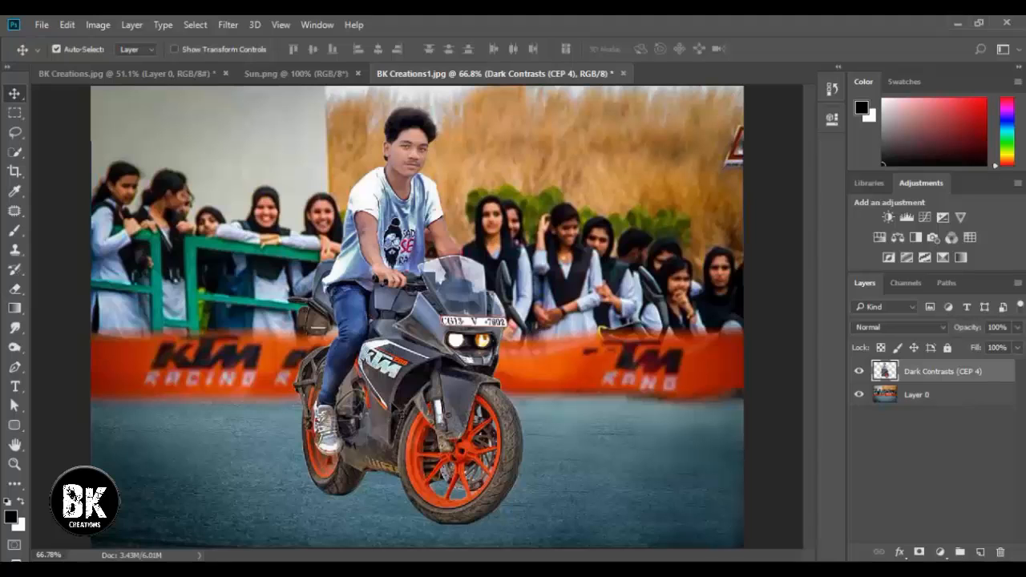
key("ctrl+plus")
key("ctrl+plus")
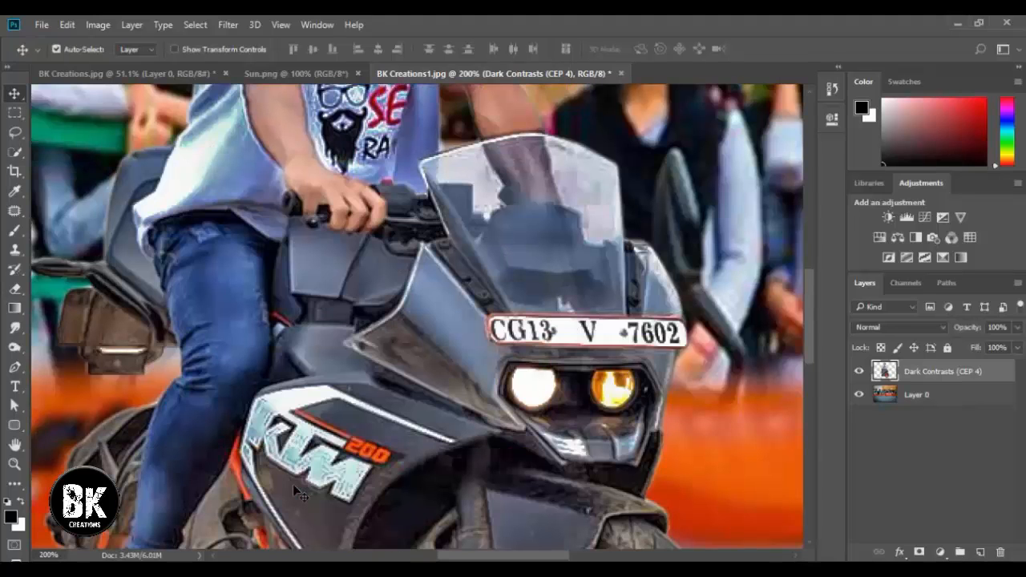
scroll(293, 484, "down", 8)
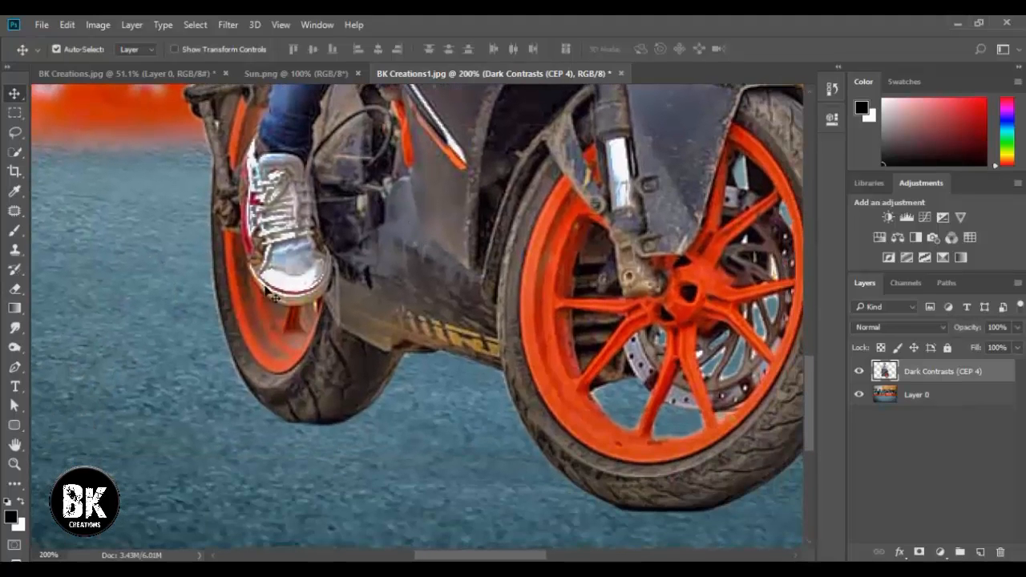
left_click(14, 233)
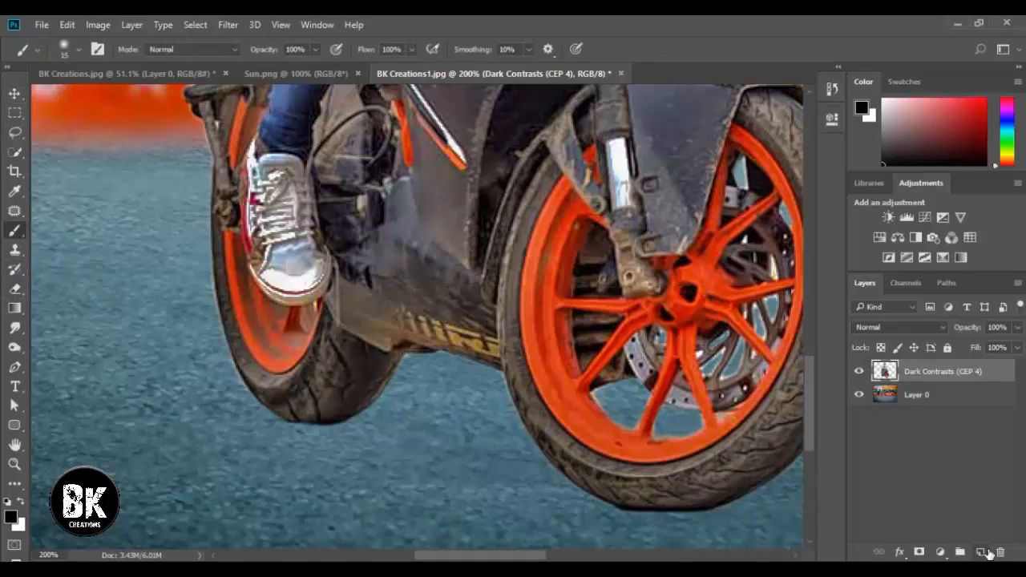
left_click(987, 551)
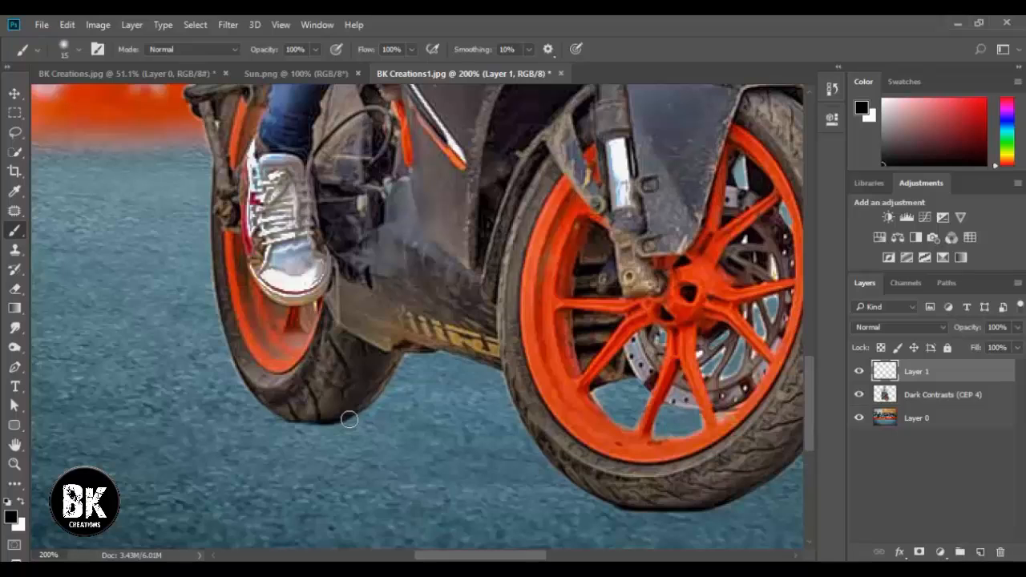
mouse_move(349, 419)
left_mouse_down()
mouse_move(322, 425)
mouse_move(266, 403)
mouse_move(233, 356)
mouse_move(227, 313)
mouse_move(218, 324)
left_mouse_up()
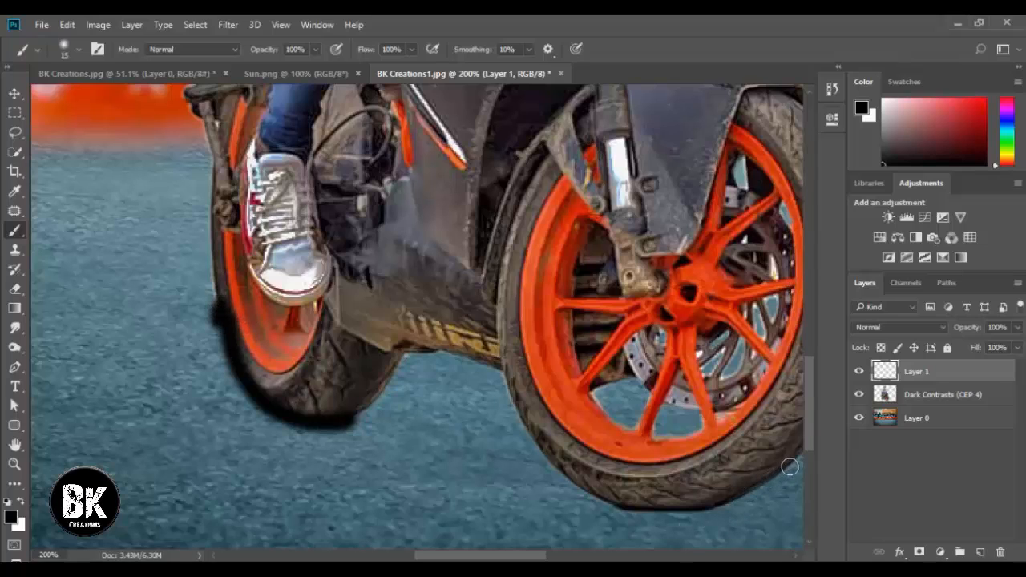
mouse_move(789, 465)
left_mouse_down()
mouse_move(734, 501)
mouse_move(671, 512)
mouse_move(595, 502)
mouse_move(544, 458)
left_mouse_up()
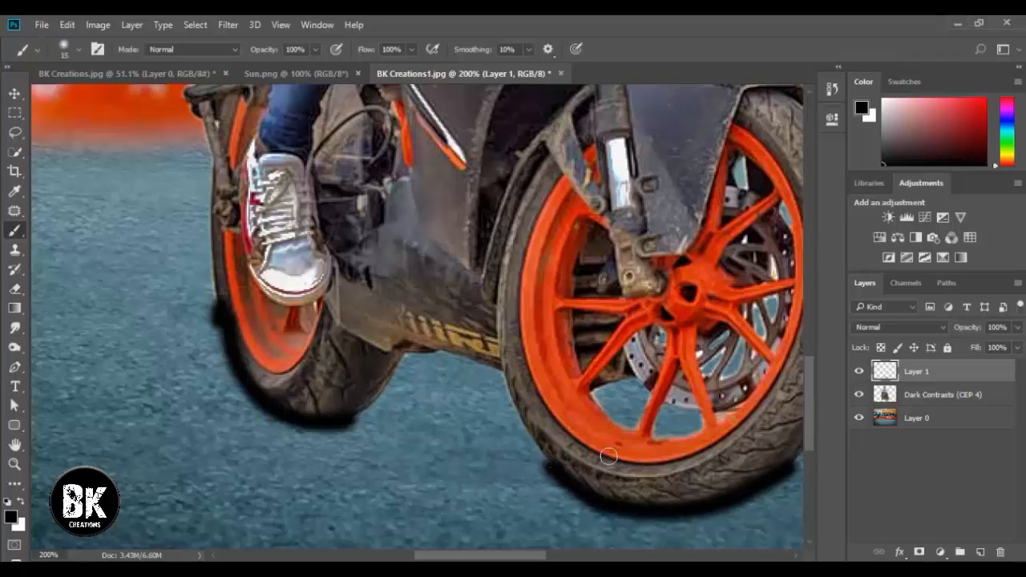
Soften the painted tyre shadows with a Gaussian Blur of 7.2 pixels radius
key("ctrl+0")
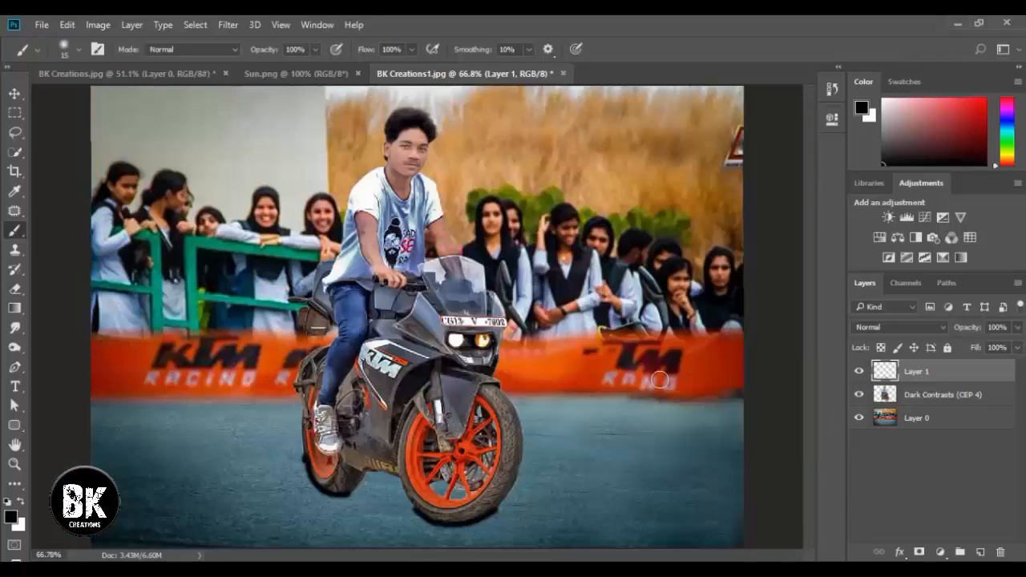
left_click(239, 24)
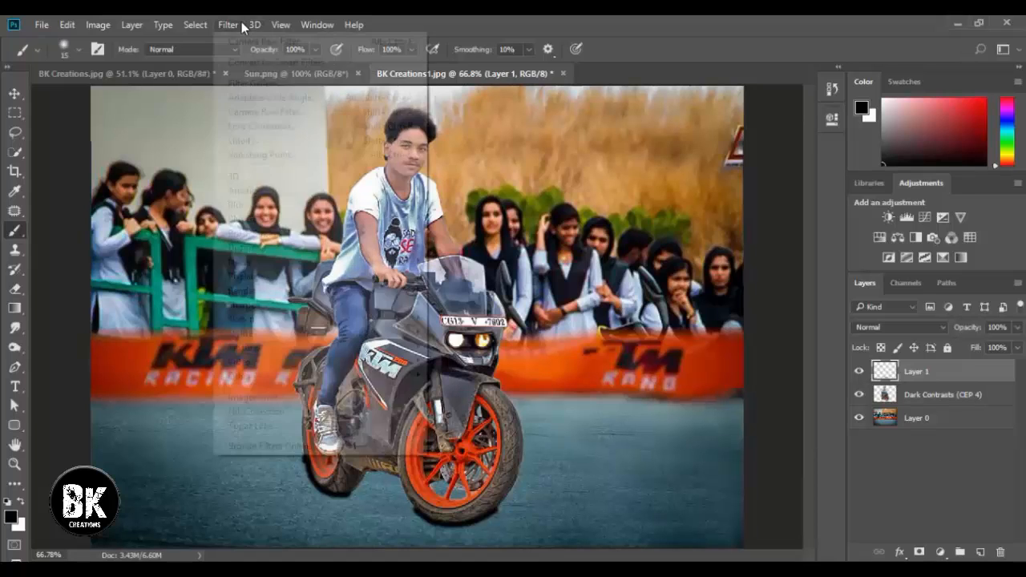
mouse_move(254, 25)
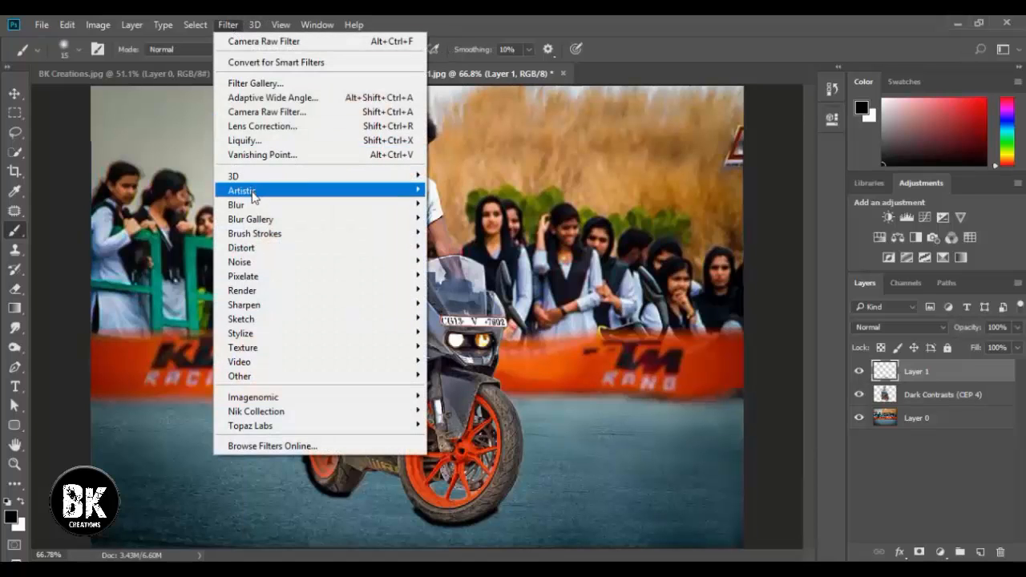
mouse_move(256, 206)
left_click(469, 260)
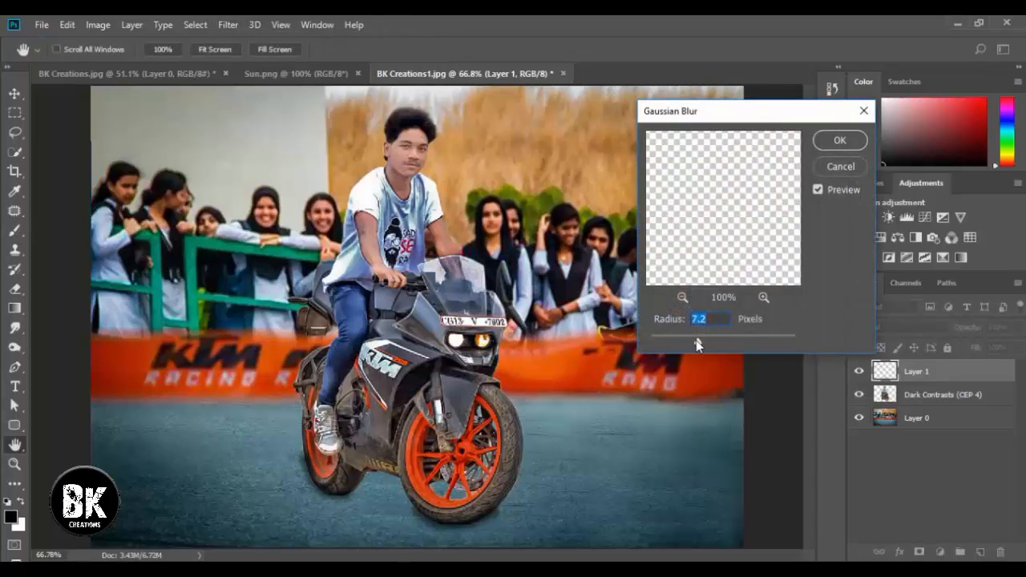
left_click(838, 140)
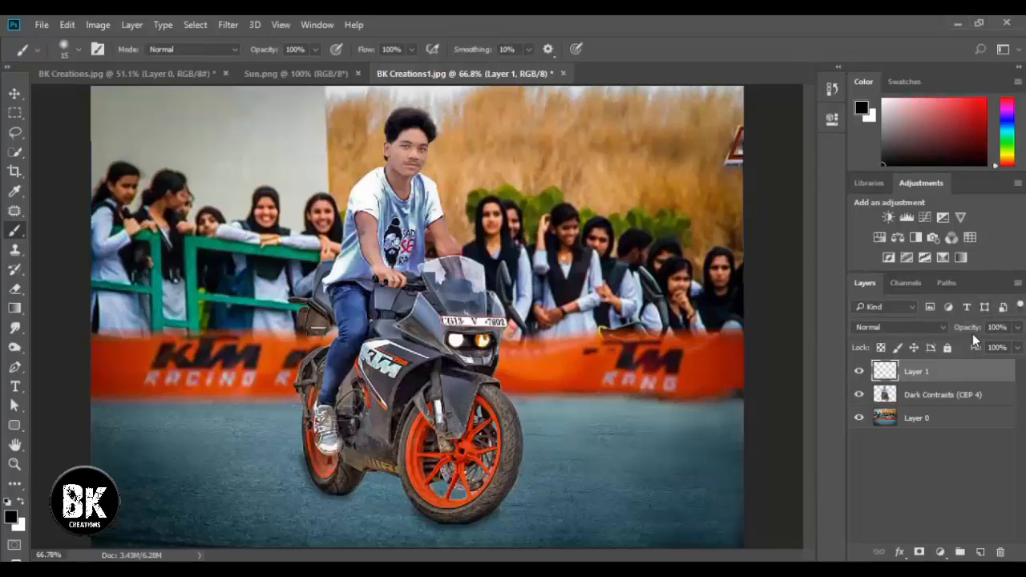
Lower the tyre shadow layer's opacity to 80% and compare the image with and without the shadows
left_click_drag(970, 331, 961, 330)
left_click(860, 373)
left_click(860, 374)
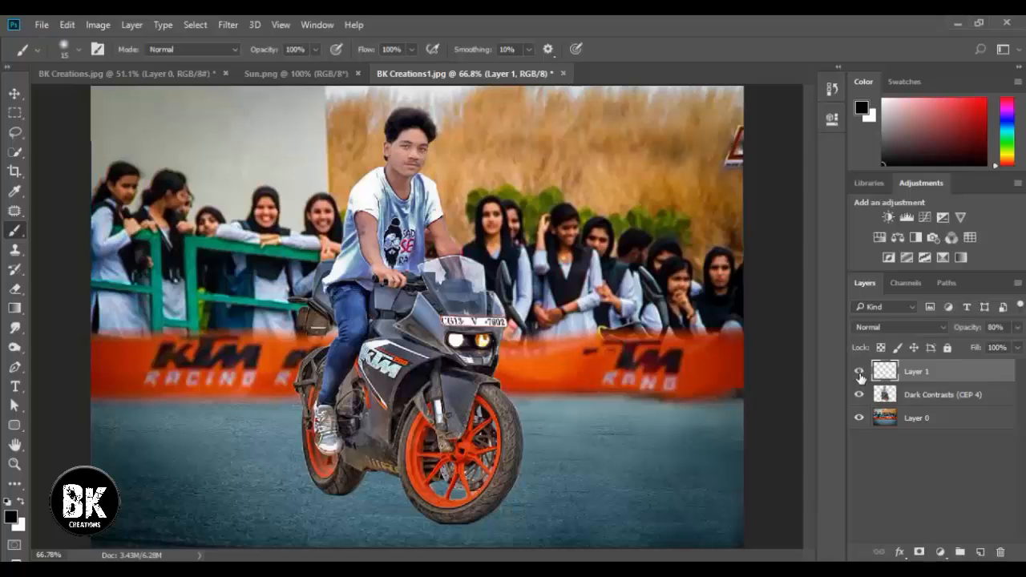
Merge the tyre shadow layer with the rider layer
left_click(909, 396, "shift")
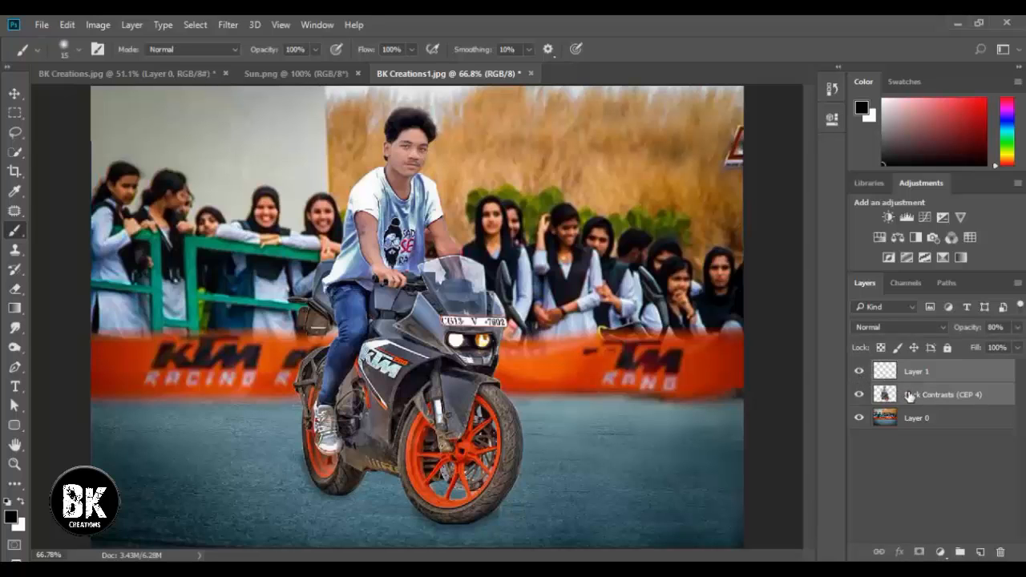
right_click(911, 395)
left_click(662, 521)
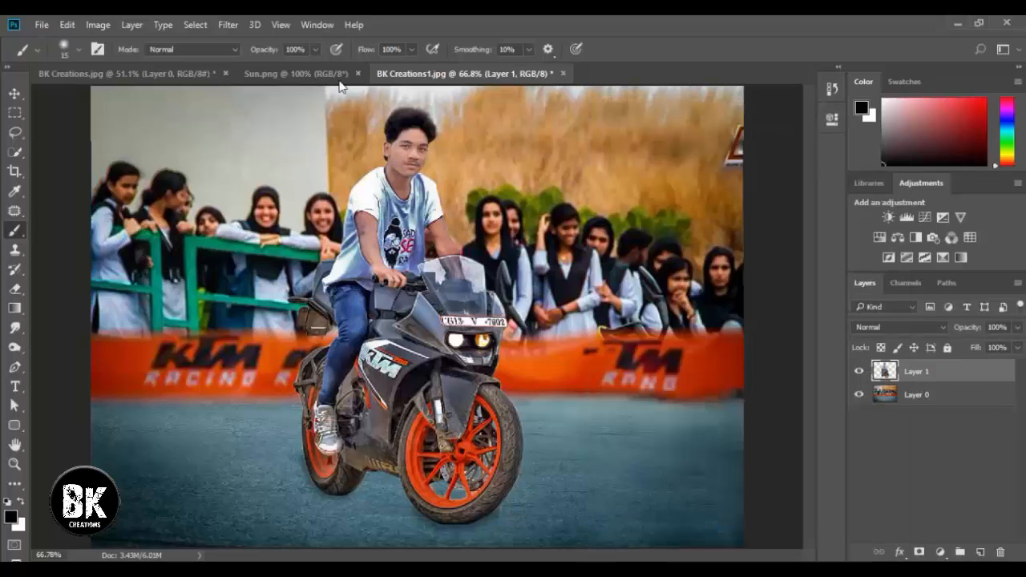
left_click(308, 71)
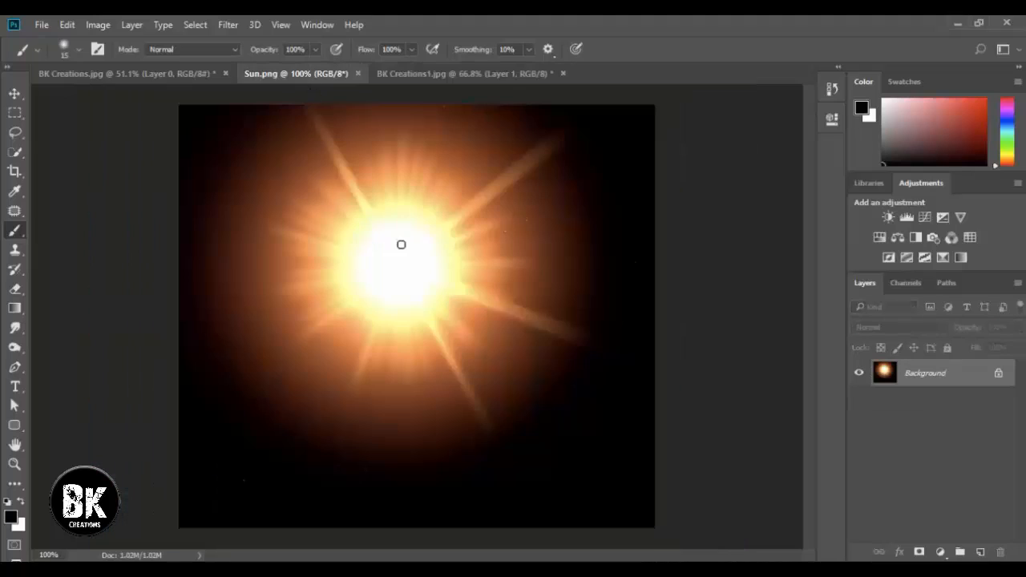
left_click(14, 93)
left_click_drag(397, 76, 459, 330)
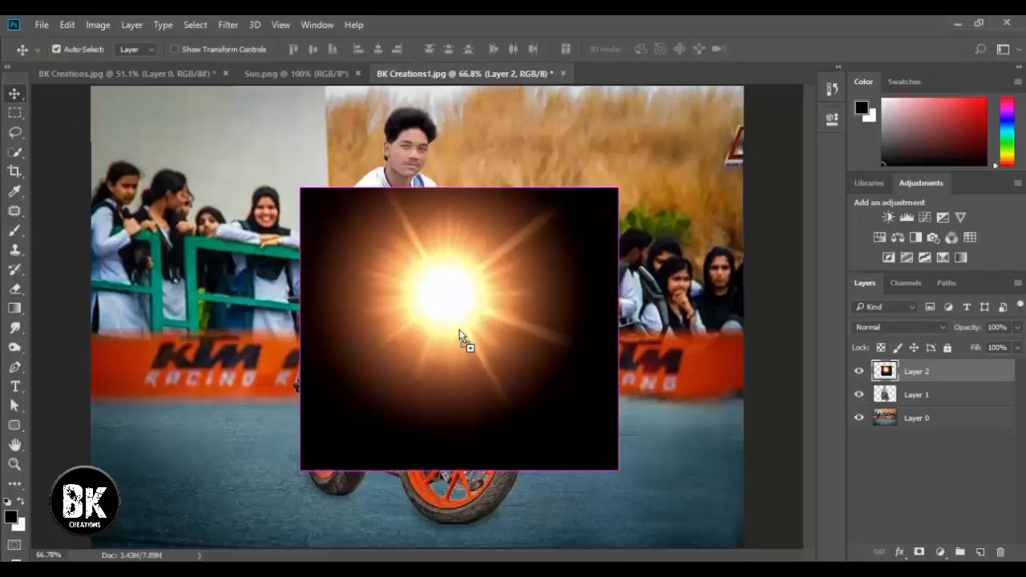
left_click(884, 329)
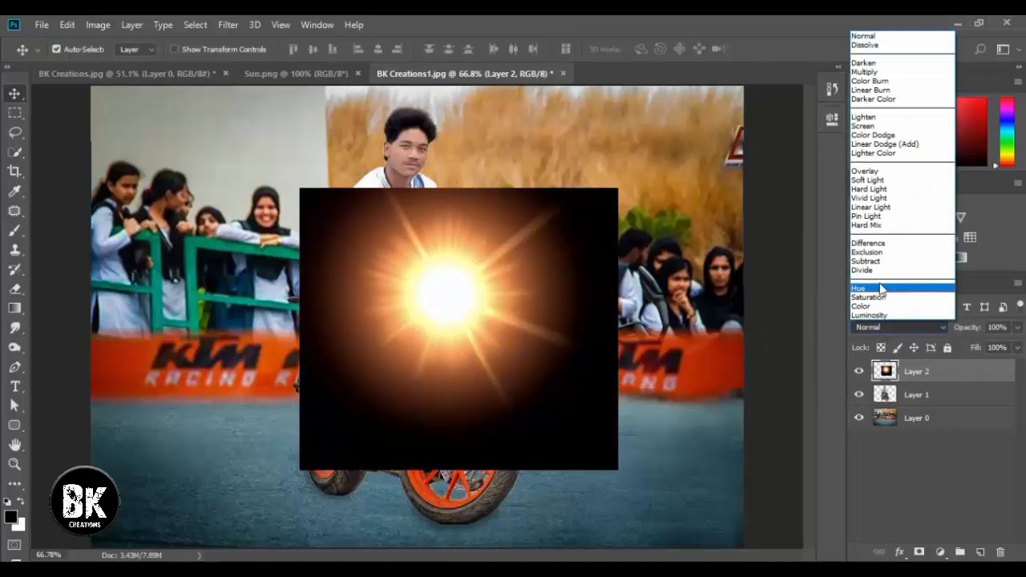
left_click(894, 124)
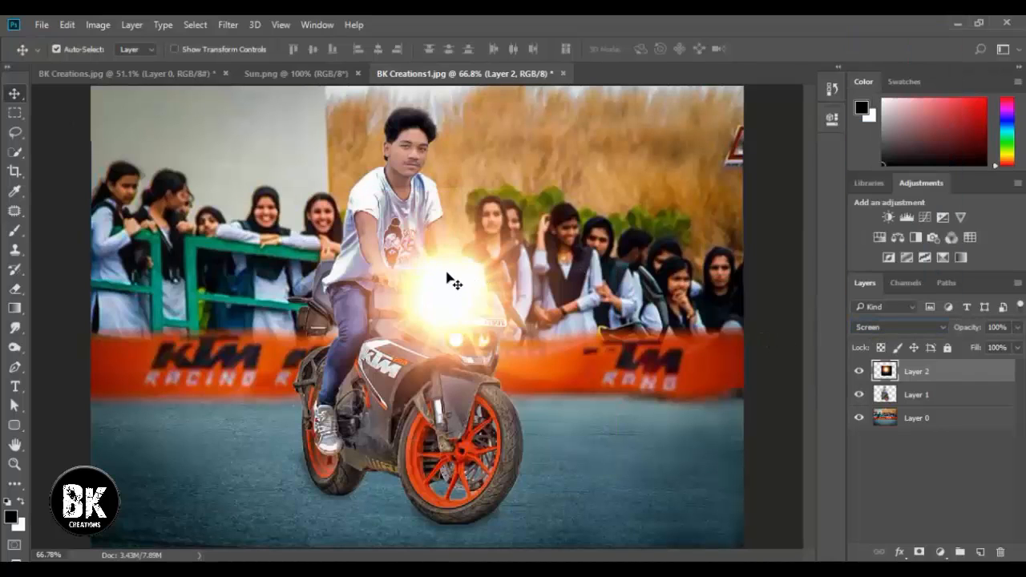
key("ctrl")
key("ctrl+g")
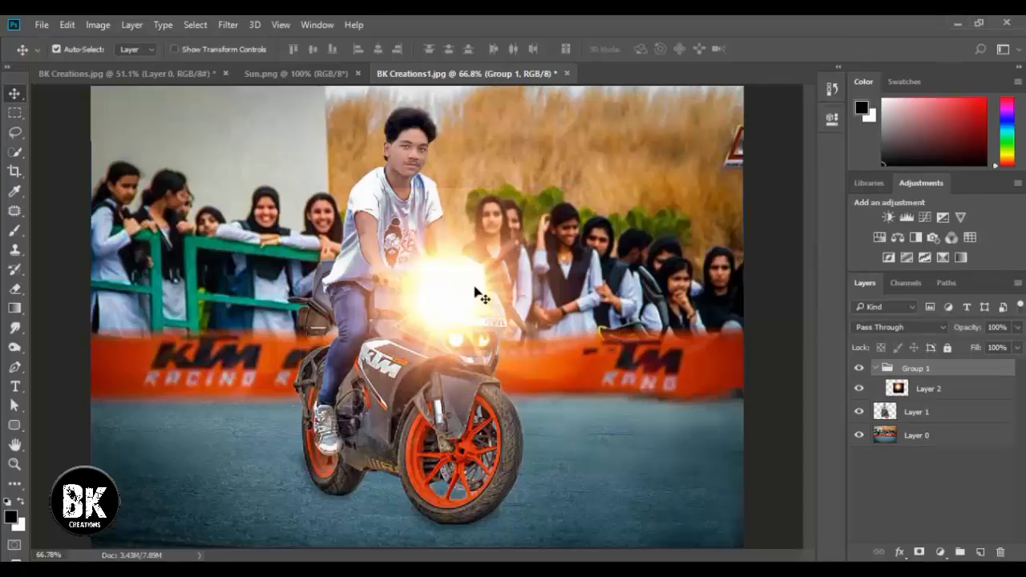
left_click(1002, 553)
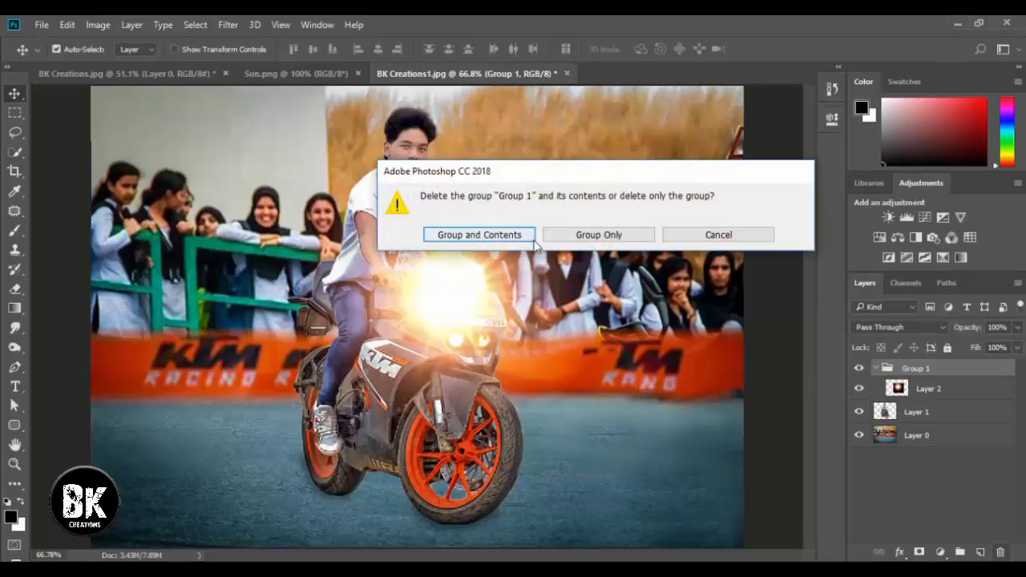
left_click(492, 231)
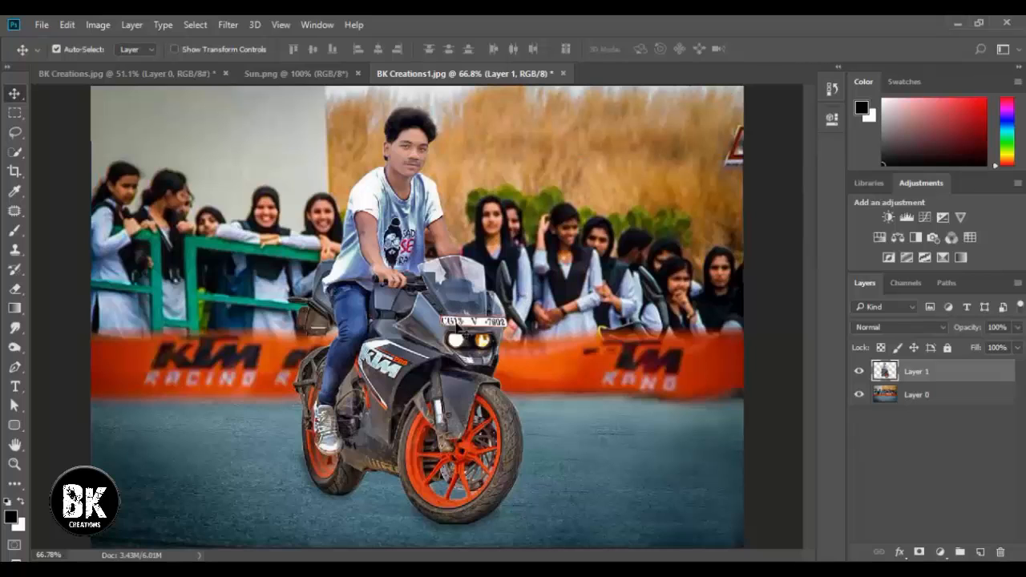
Bring the Sun.png flare into the rider composite as a new layer and scale it to about 19%
left_click(336, 74)
left_click_drag(417, 200, 396, 254)
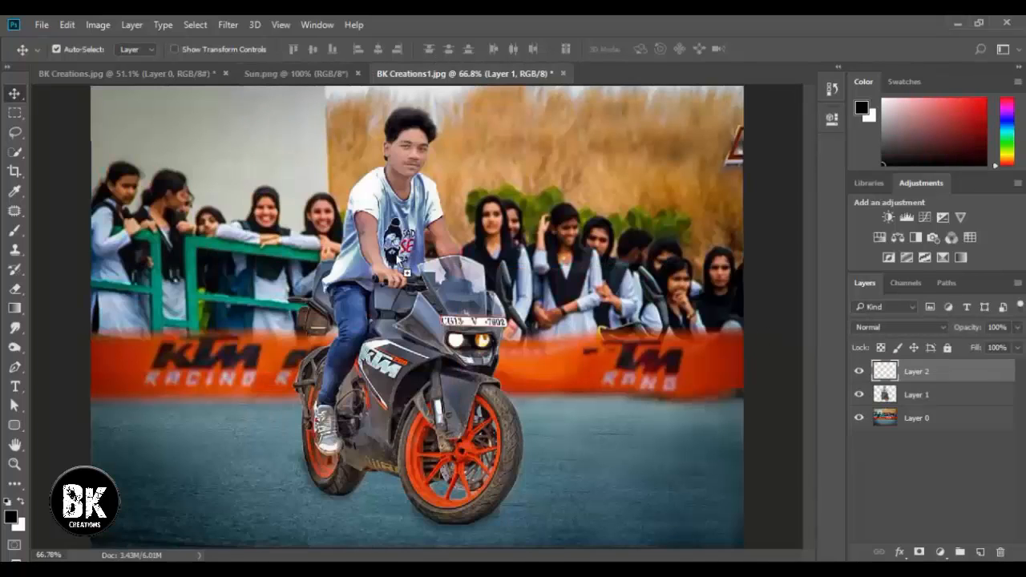
key("ctrl+t")
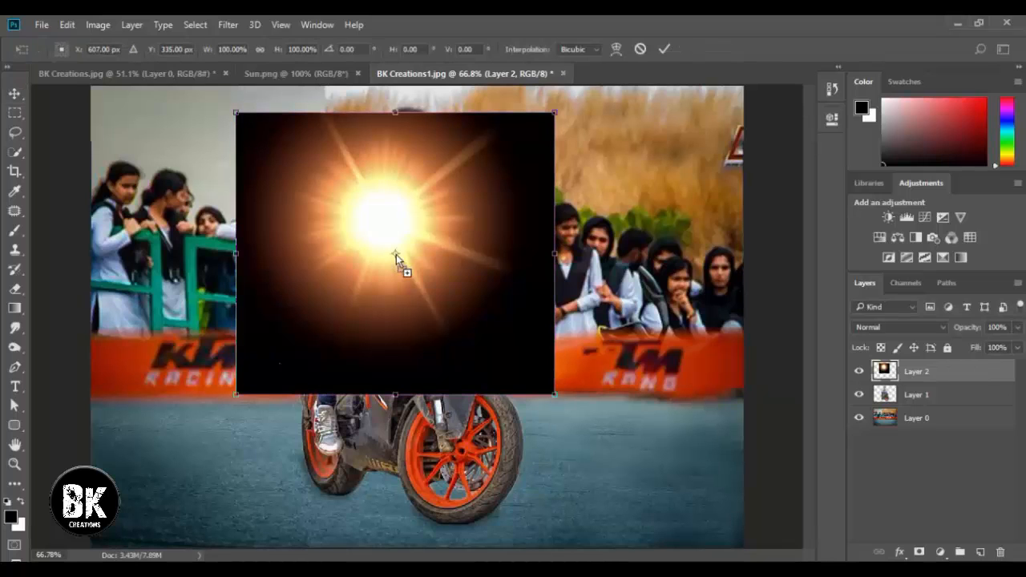
left_click_drag(556, 109, 445, 247)
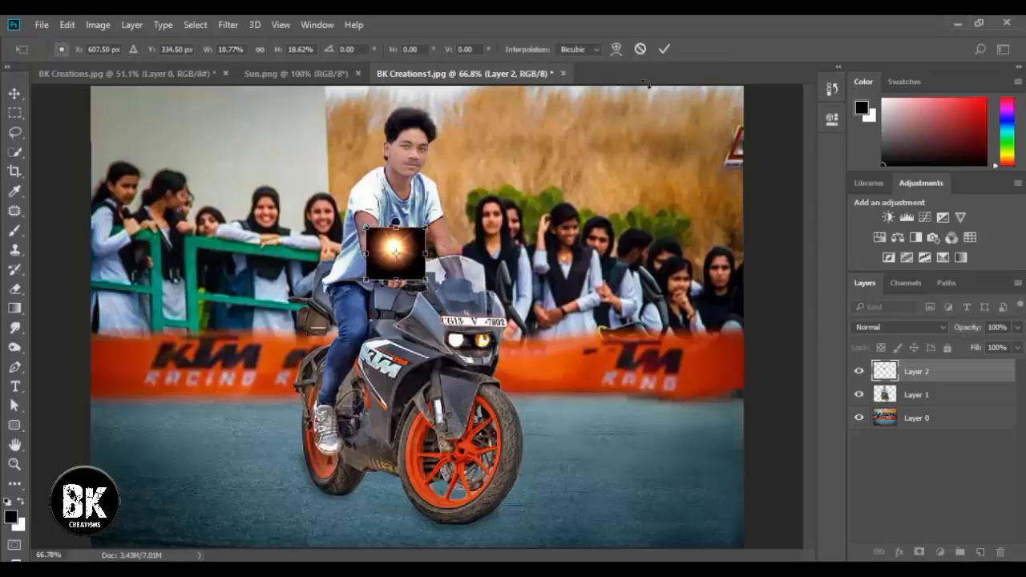
left_click(662, 50)
Set the flare layer's blending mode to Screen and align its glow over the motorcycle's left-hand headlight
left_click(922, 329)
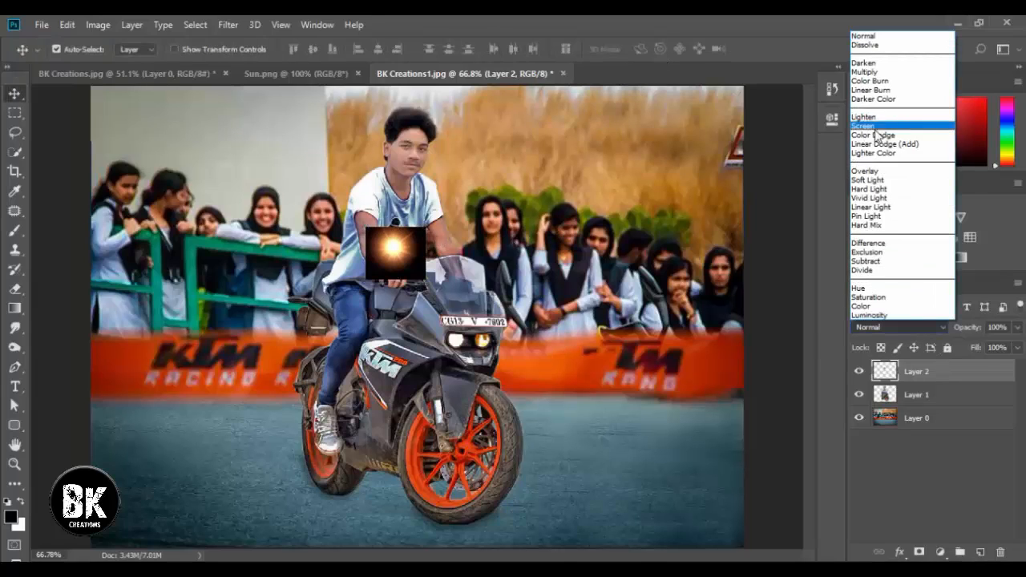
left_click(875, 126)
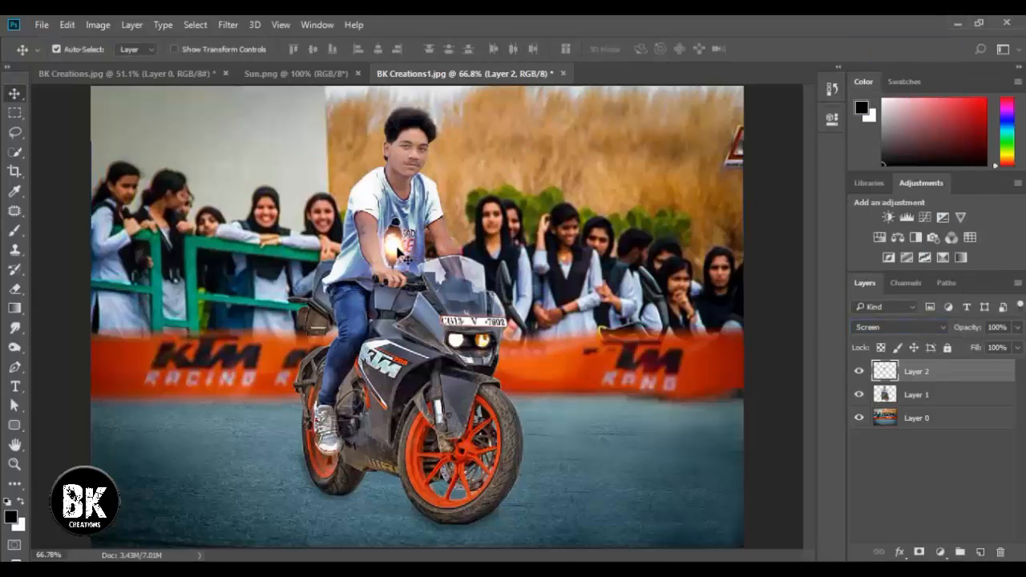
left_click_drag(403, 255, 464, 343)
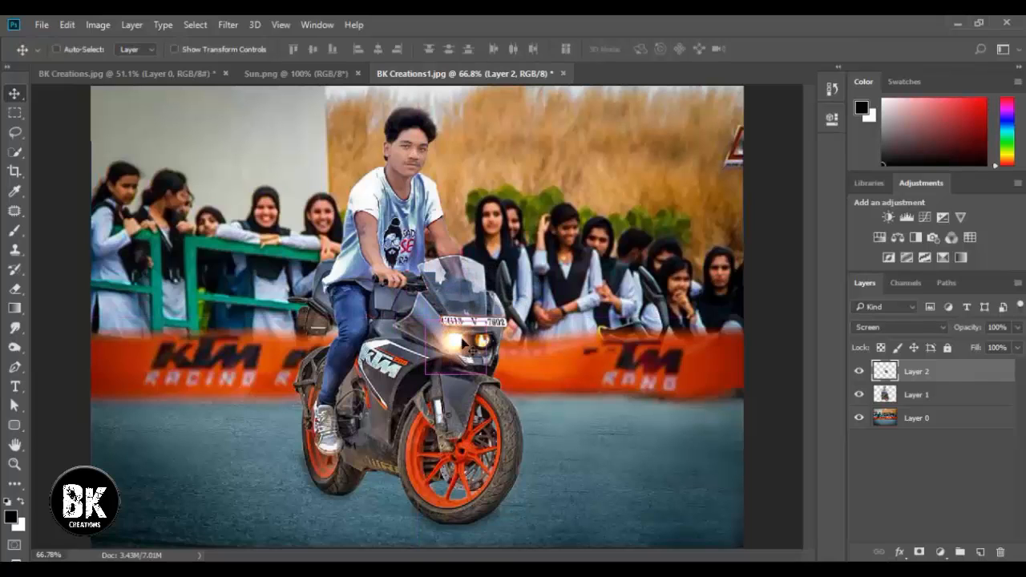
key("ctrl+plus")
key("ctrl+plus")
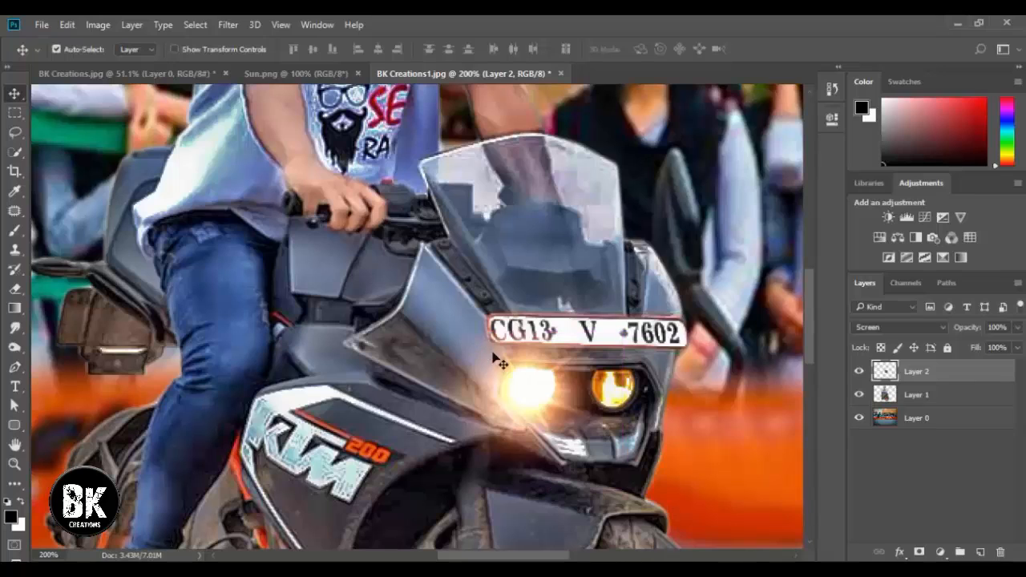
left_click_drag(529, 398, 529, 392)
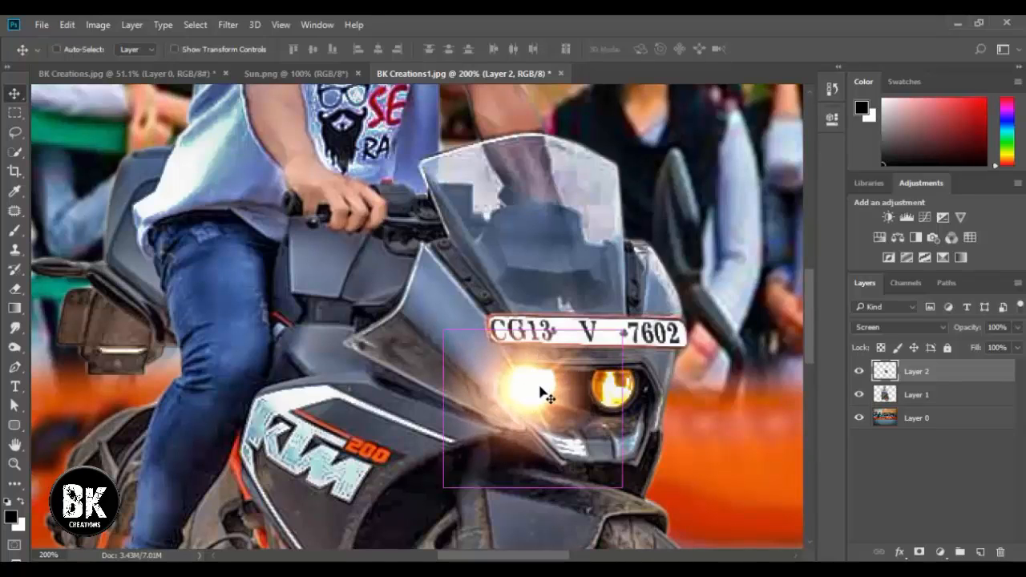
Scale the flare layer down slightly around the left-hand headlight and place a copy over the right-hand headlight
key("ctrl+t")
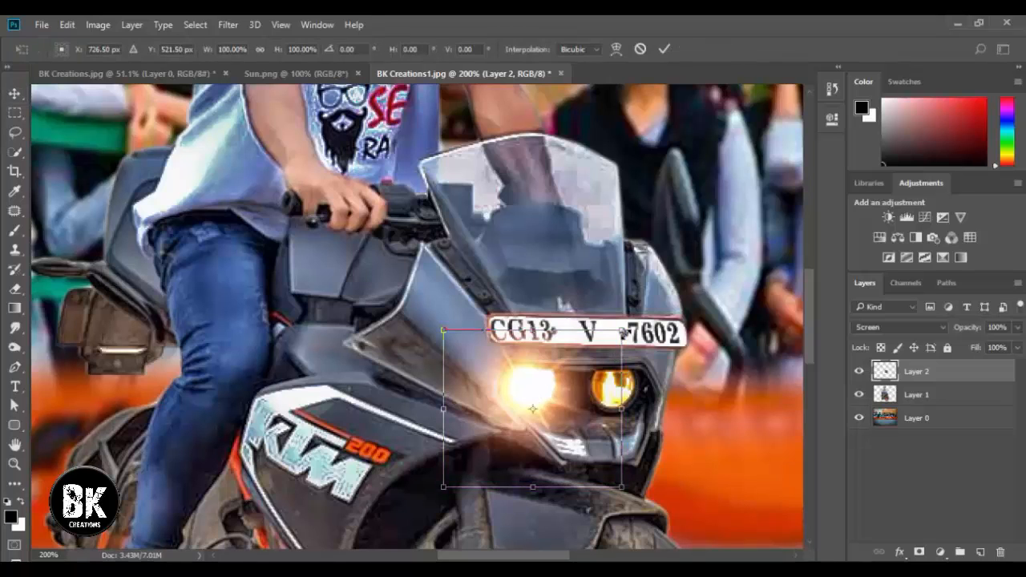
left_click_drag(623, 331, 599, 349)
left_click_drag(535, 391, 624, 393)
key("Return")
Merge both flare layers, the rider layer and the background layer into a single layer
left_click(584, 294, "ctrl")
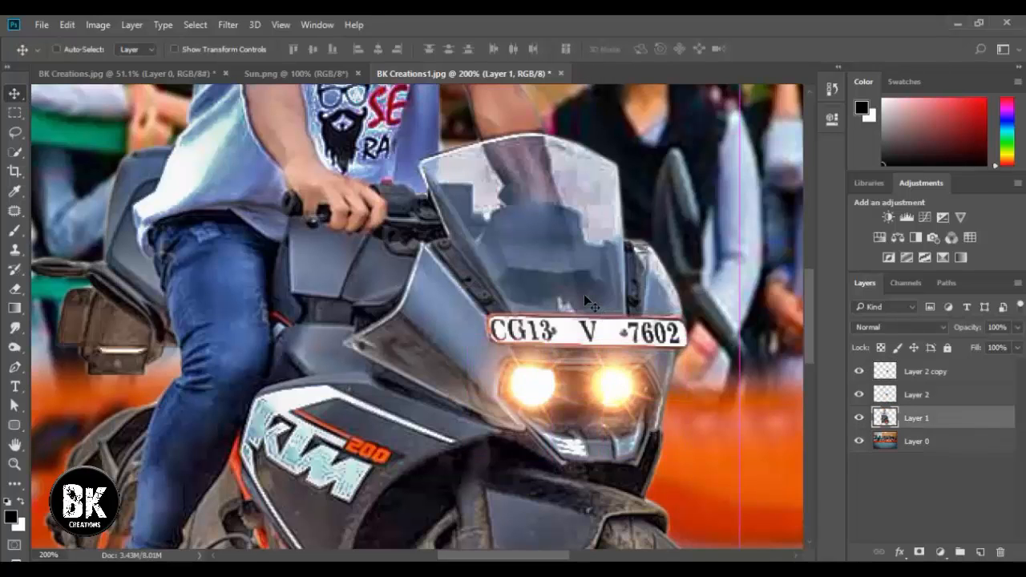
key("ctrl+0")
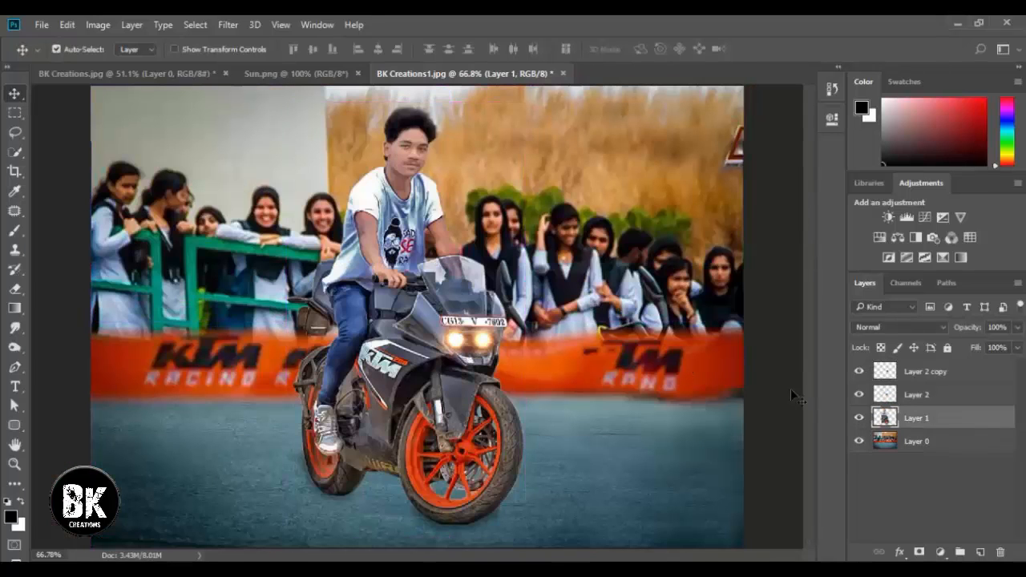
left_click(909, 397, "ctrl")
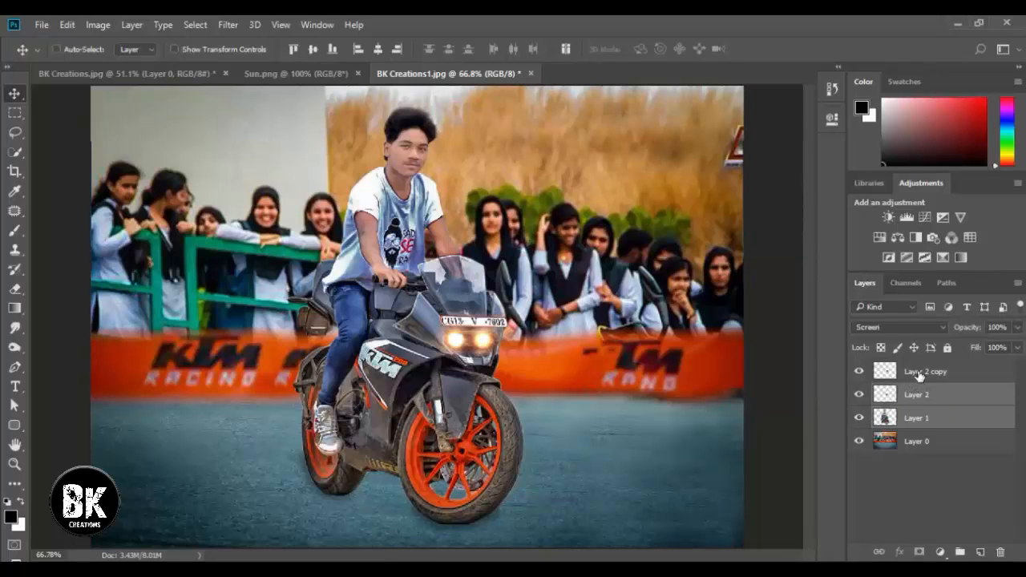
left_click(918, 375, "ctrl")
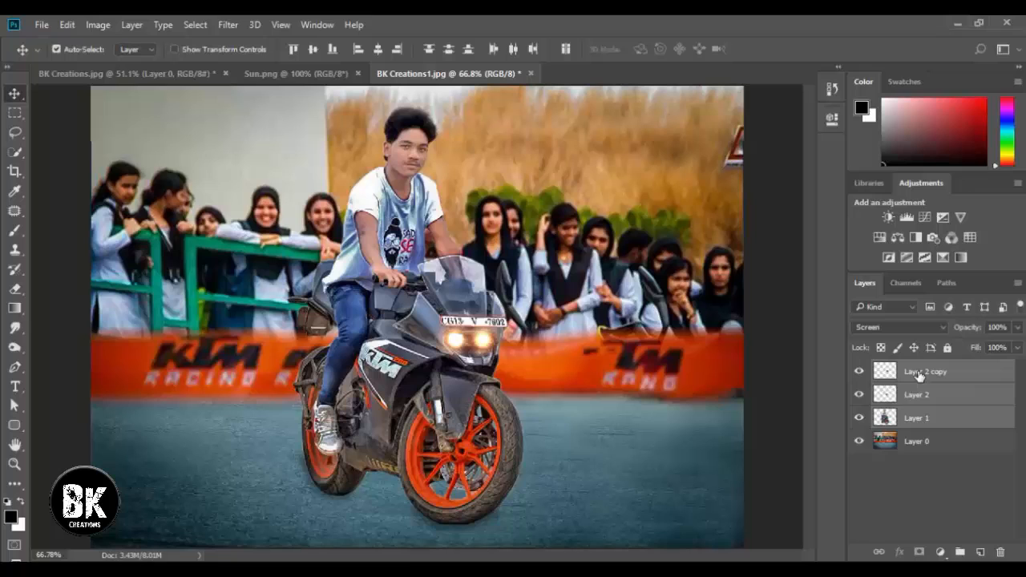
right_click(924, 440)
left_click(711, 532)
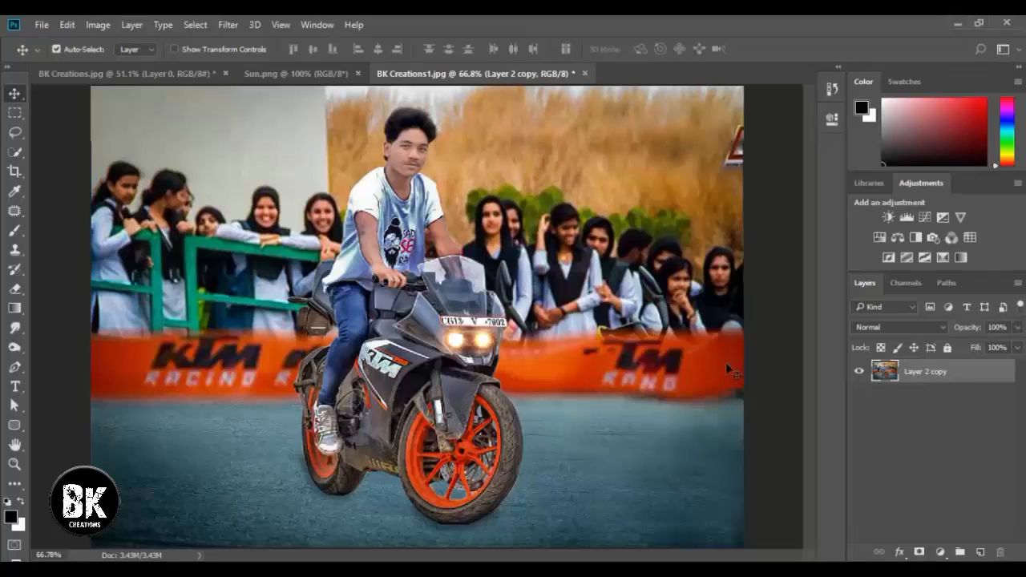
Choose the Neutral Density preset for the Gradient tool
left_click(15, 311)
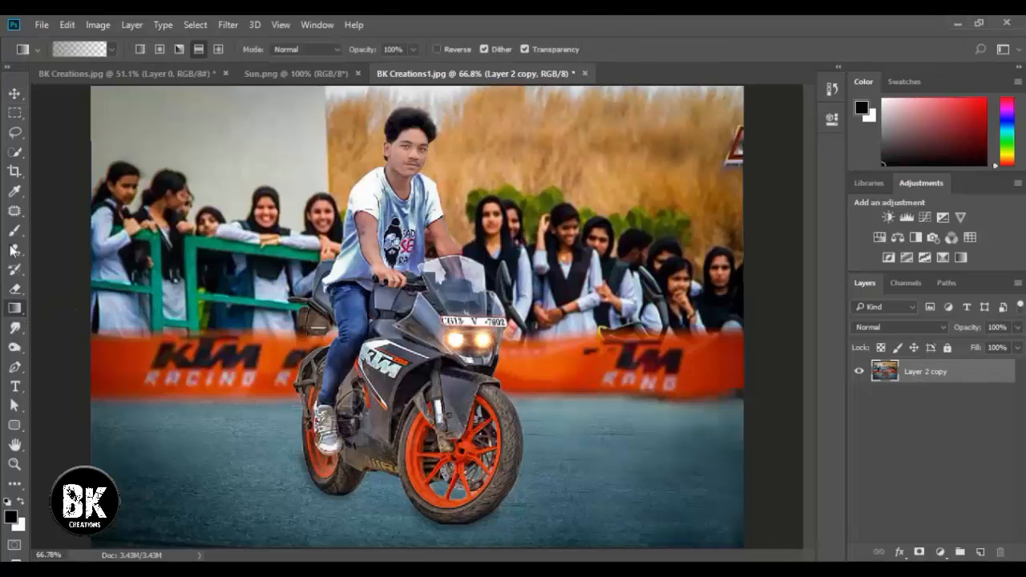
left_click(80, 49)
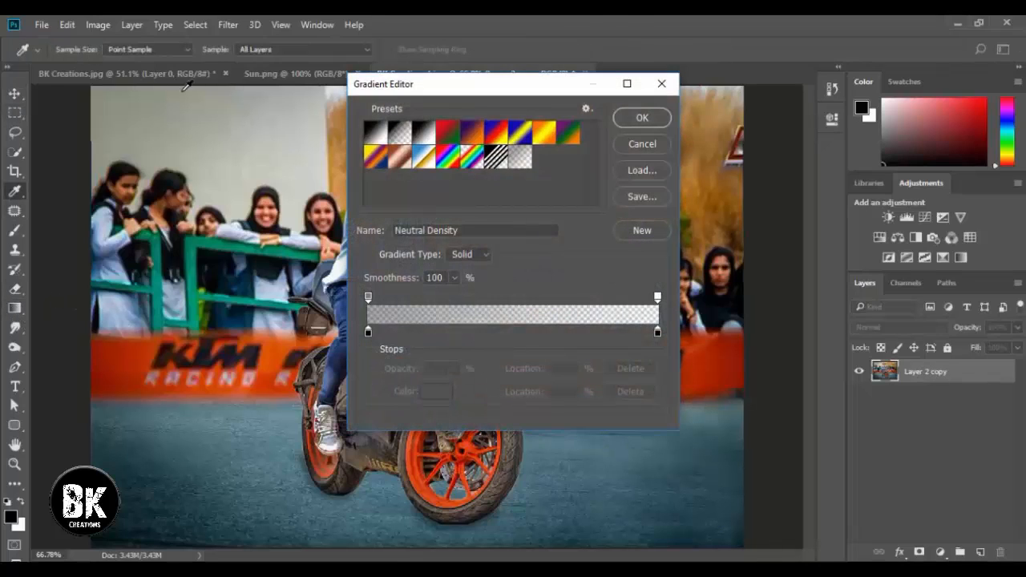
double_click(519, 157)
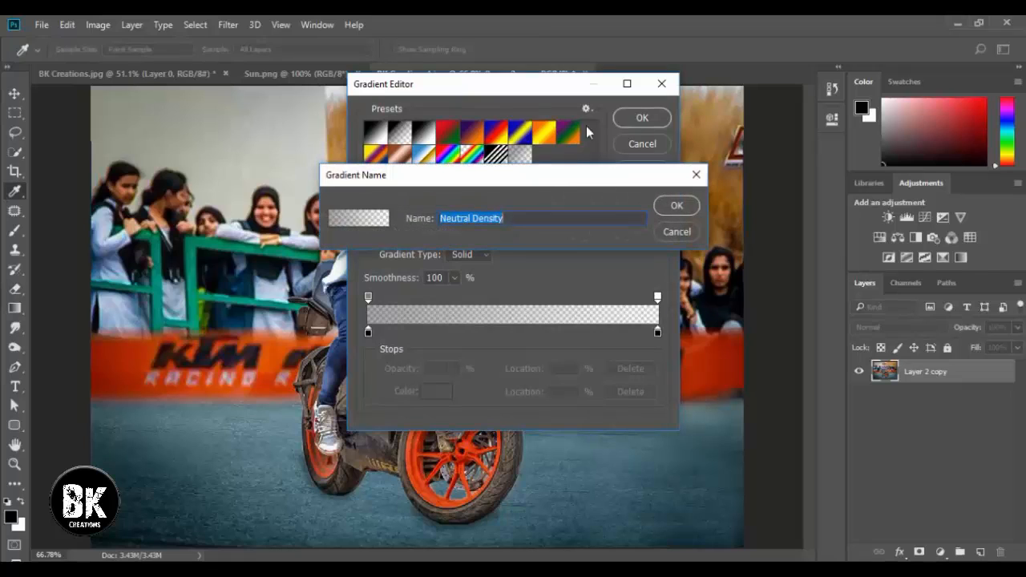
left_click(676, 206)
left_click(642, 118)
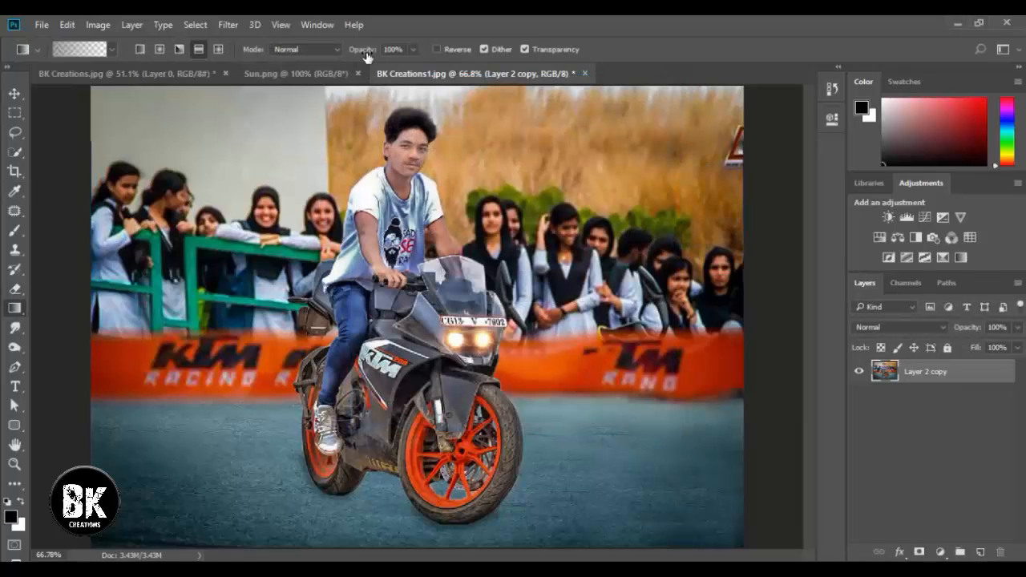
Try a short reversed gradient over the merged image, undo it and turn the Reverse option back off
left_click(436, 49)
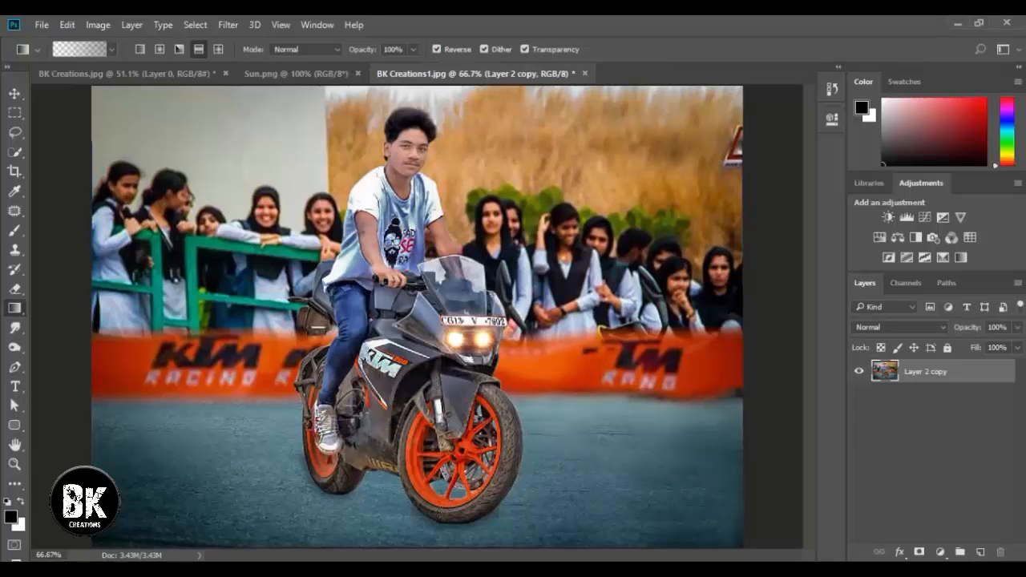
key("ctrl+minus")
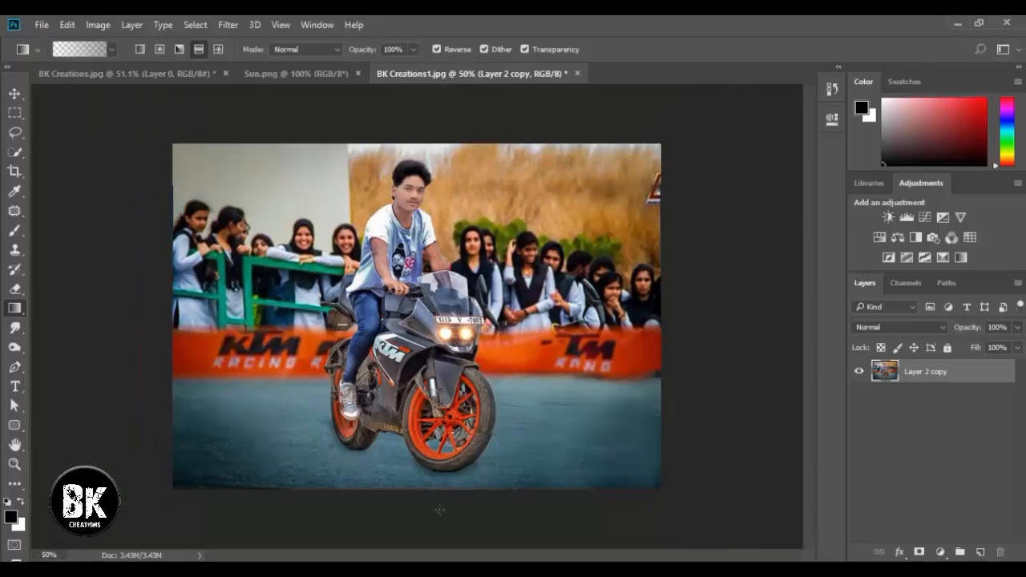
left_click_drag(428, 449, 431, 438)
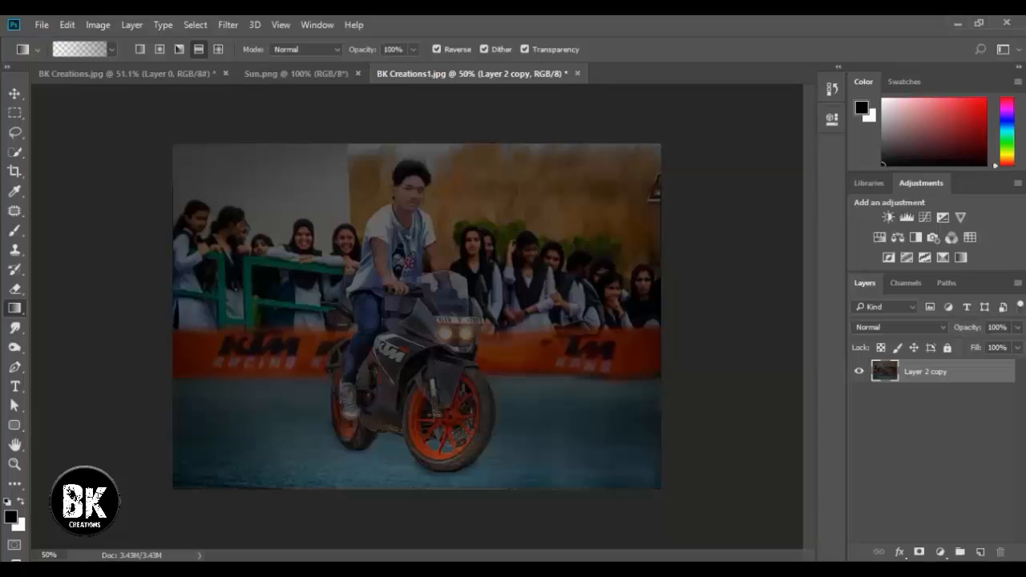
key("ctrl+z")
left_click(437, 49)
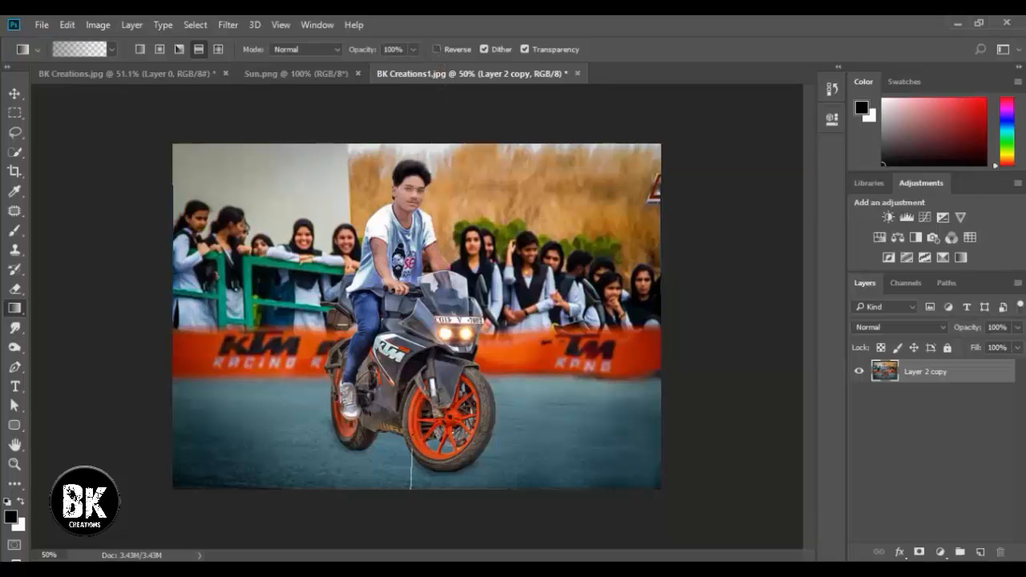
Darken the lower edge of the road with a short upward Neutral Density gradient on the merged layer
left_click_drag(411, 448, 411, 419)
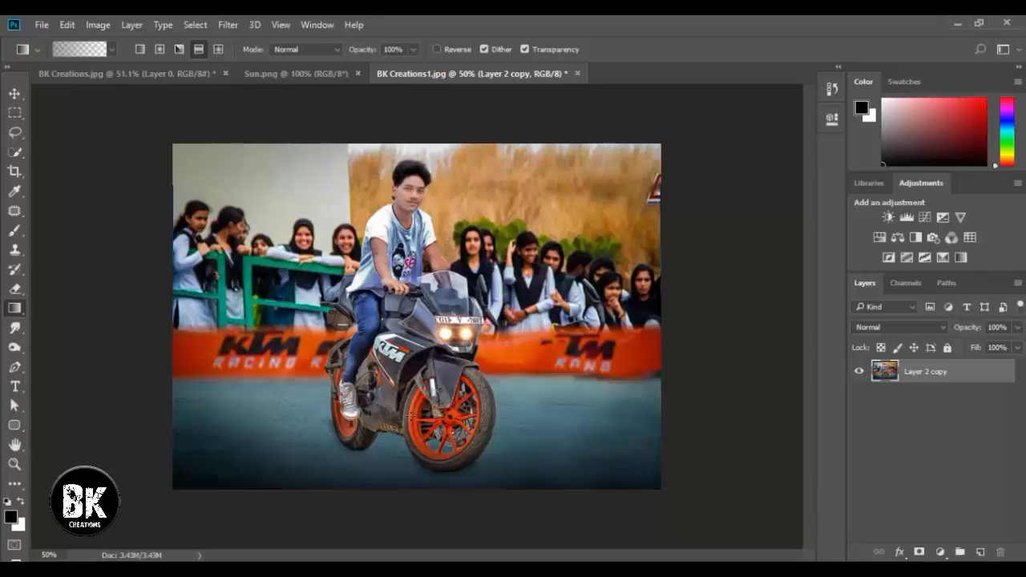
key("ctrl+0")
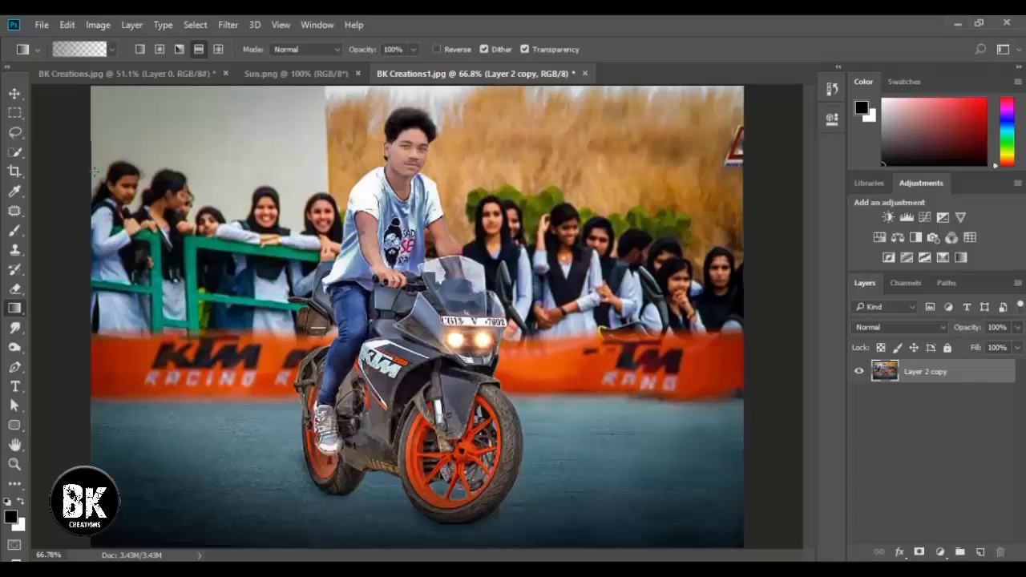
left_click(14, 93)
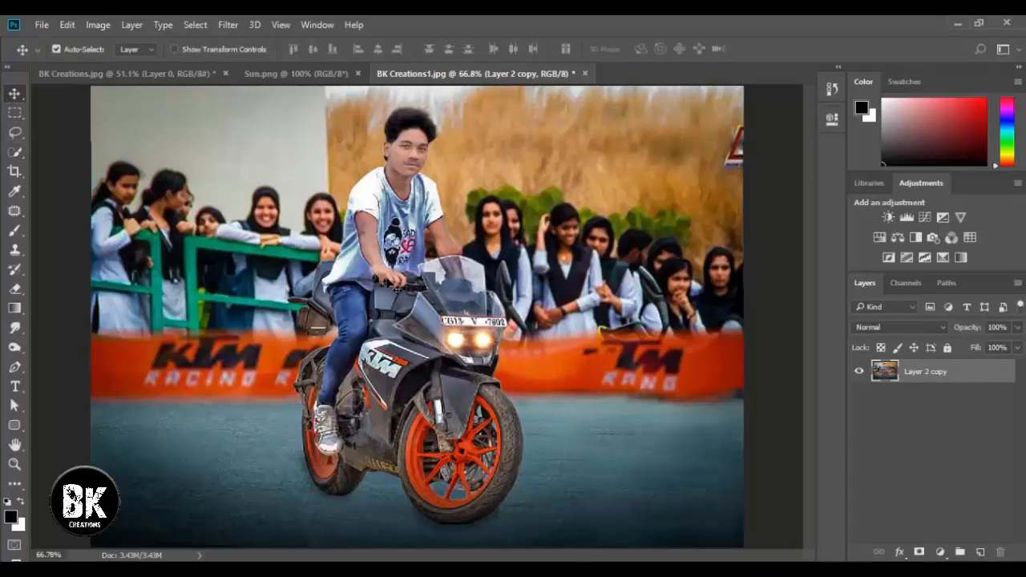
left_click(222, 26)
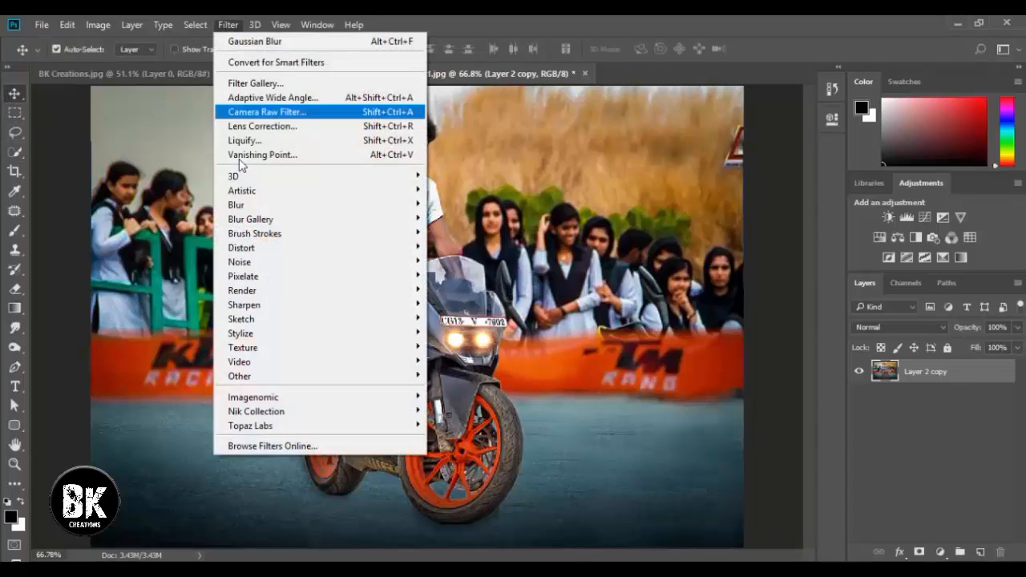
mouse_move(259, 263)
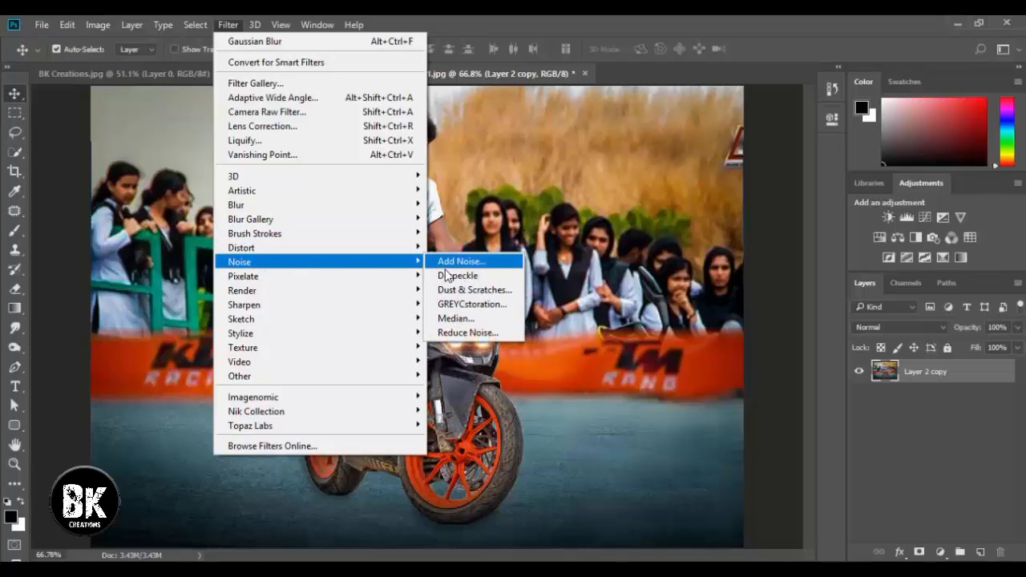
left_click(453, 305)
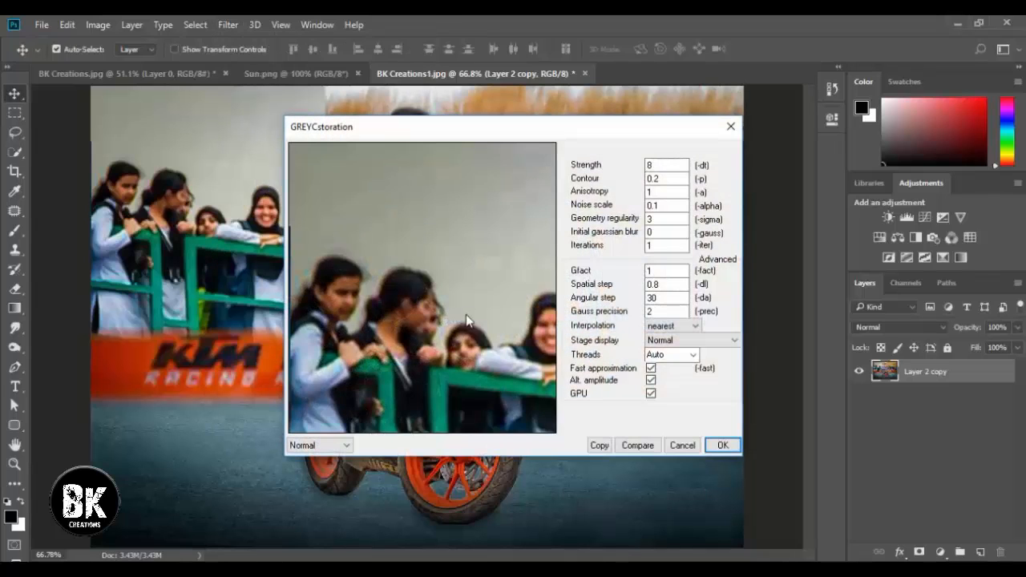
left_click_drag(467, 322, 262, 284)
left_click_drag(449, 241, 345, 287)
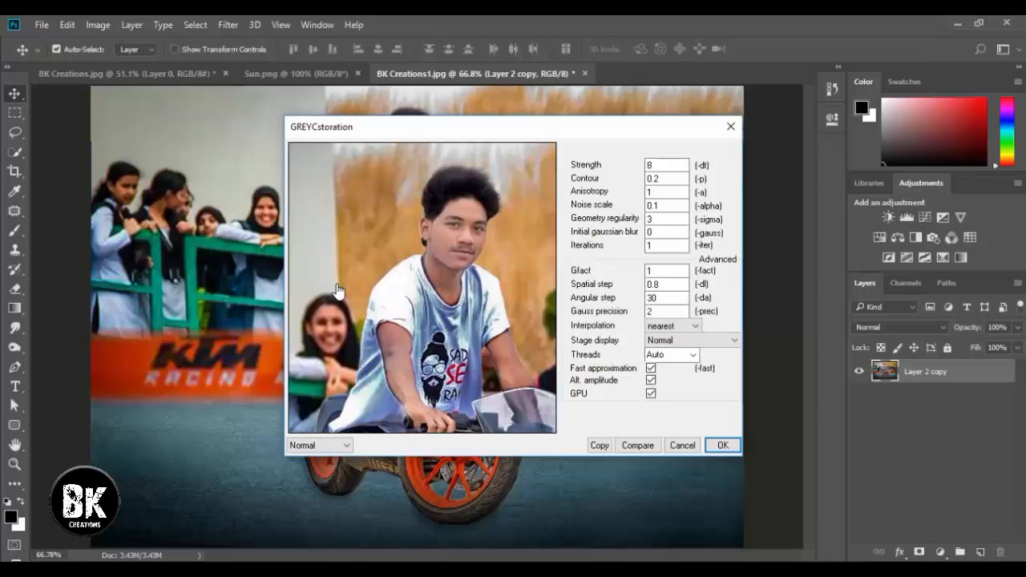
double_click(672, 168)
type("5")
left_click(683, 446)
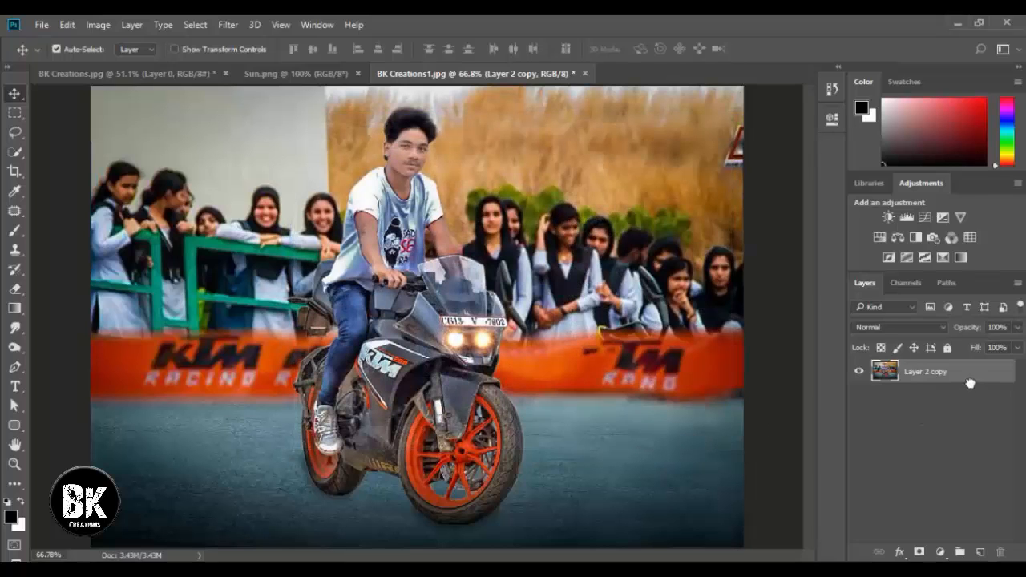
Duplicate the merged layer and apply the GREYCstoration noise filter at strength 8 to the copy
left_click_drag(970, 384, 980, 551)
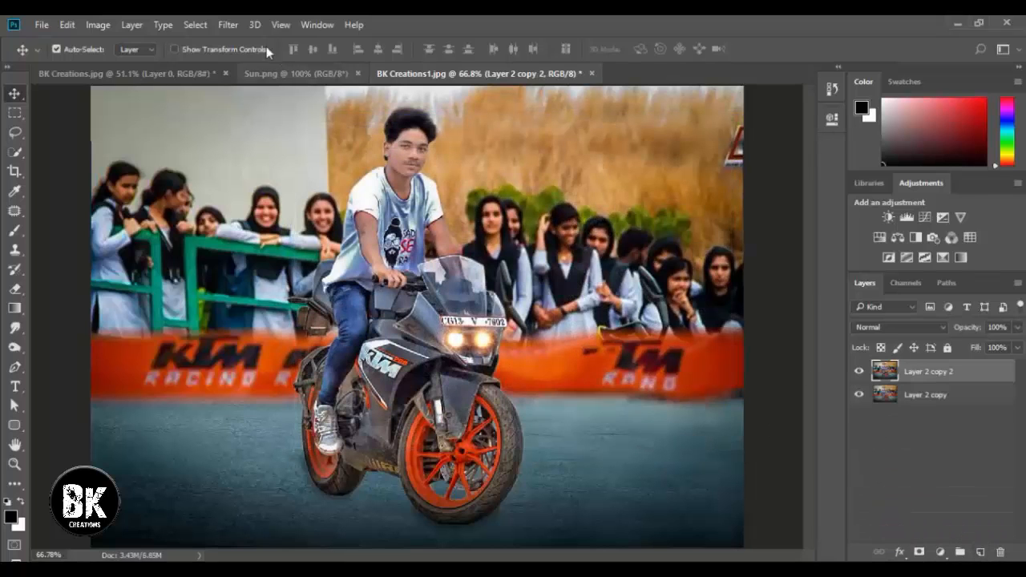
left_click(230, 27)
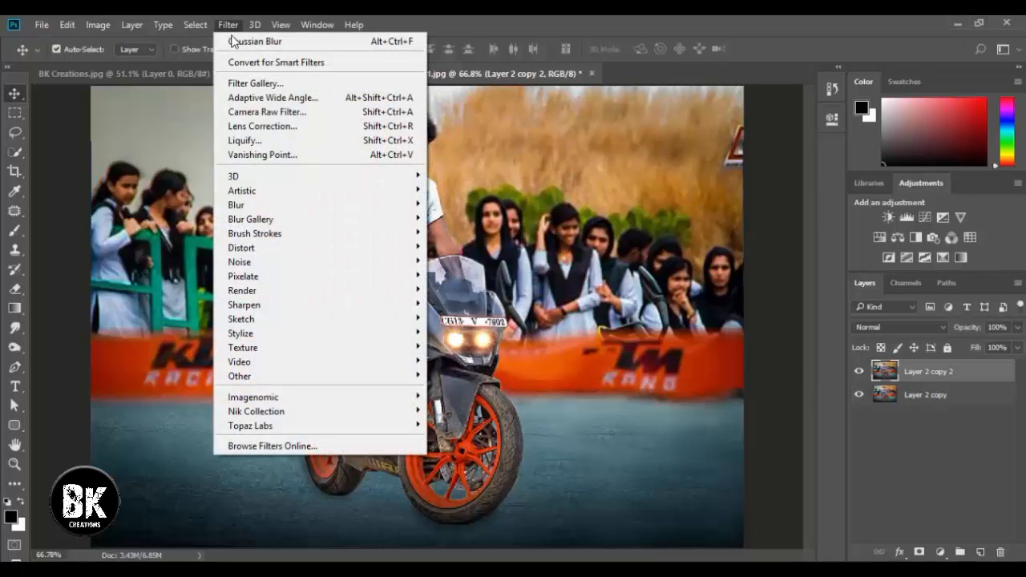
mouse_move(296, 263)
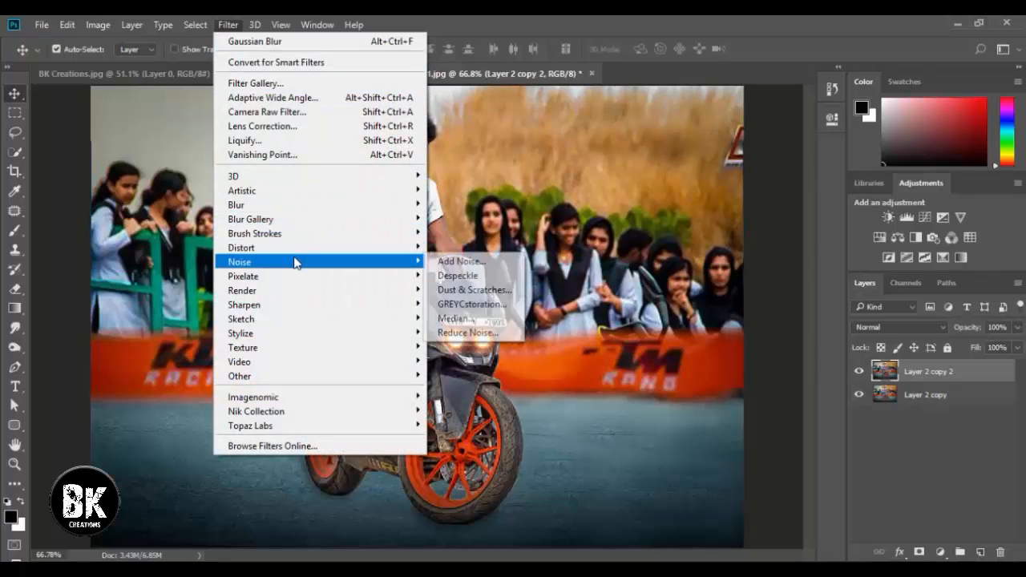
left_click(473, 304)
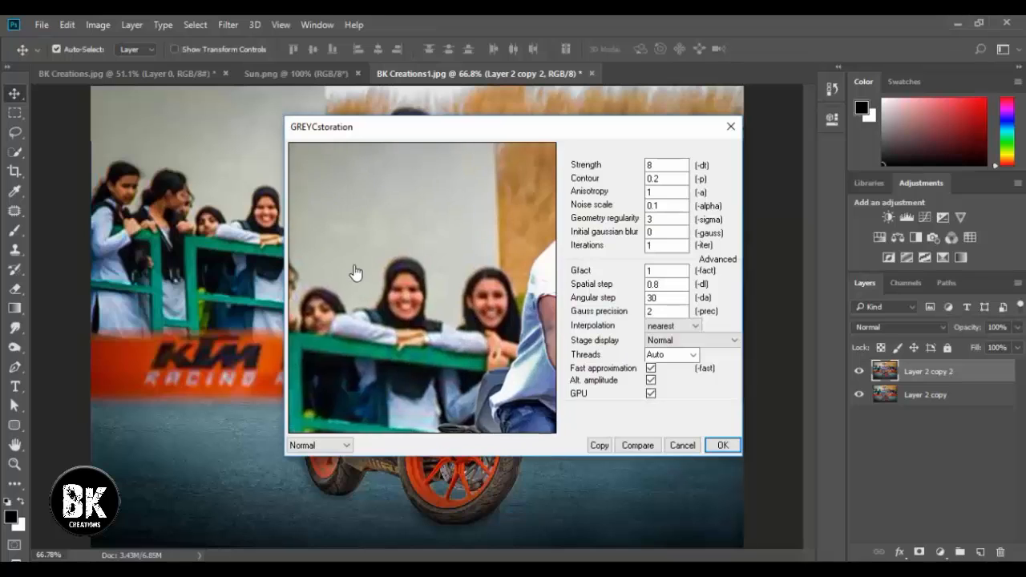
left_click_drag(355, 273, 206, 288)
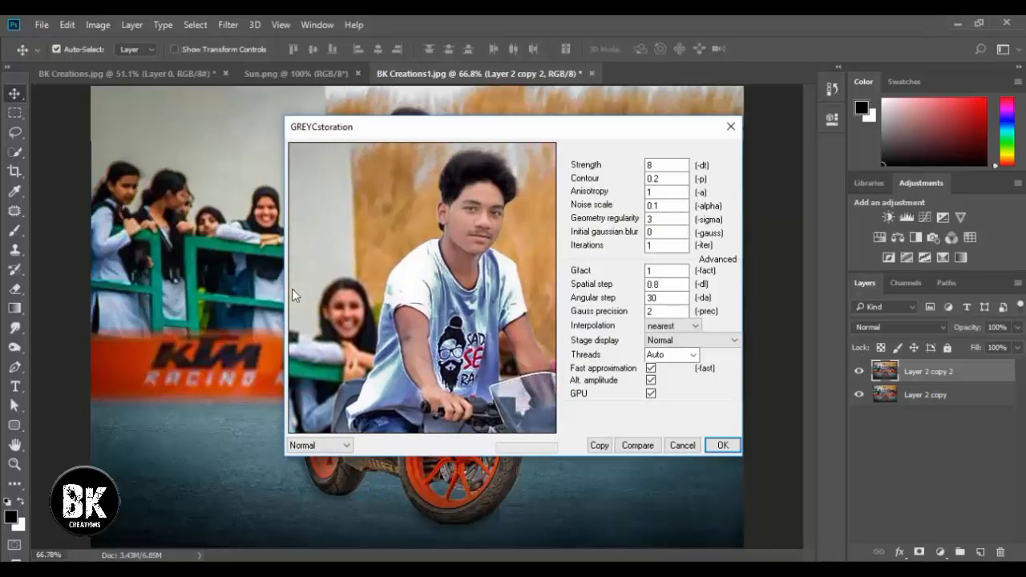
left_click(722, 447)
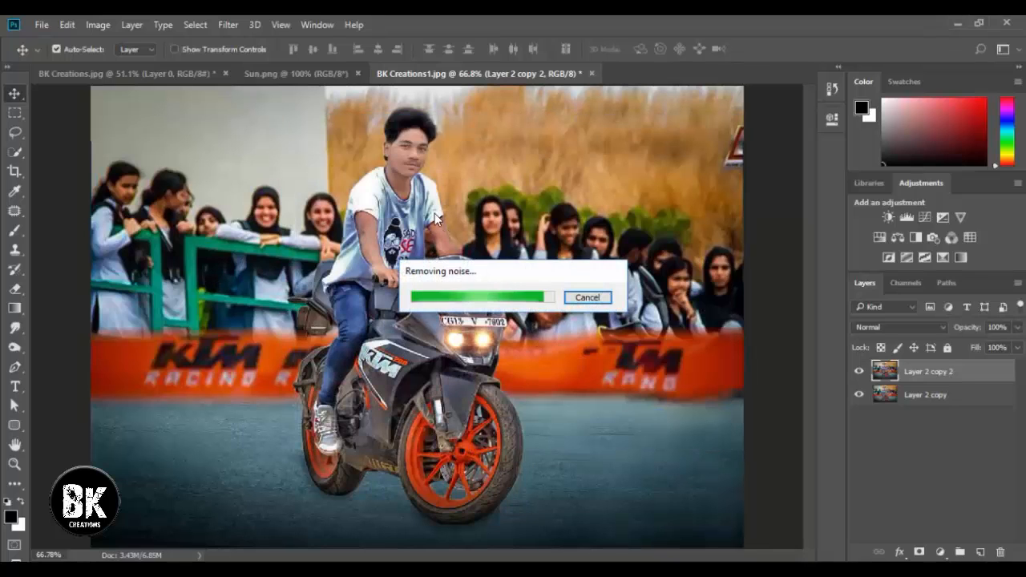
Set up the Smudge tool at 67% strength with the Soft Round brush for retouching the rider's face
key("ctrl+1")
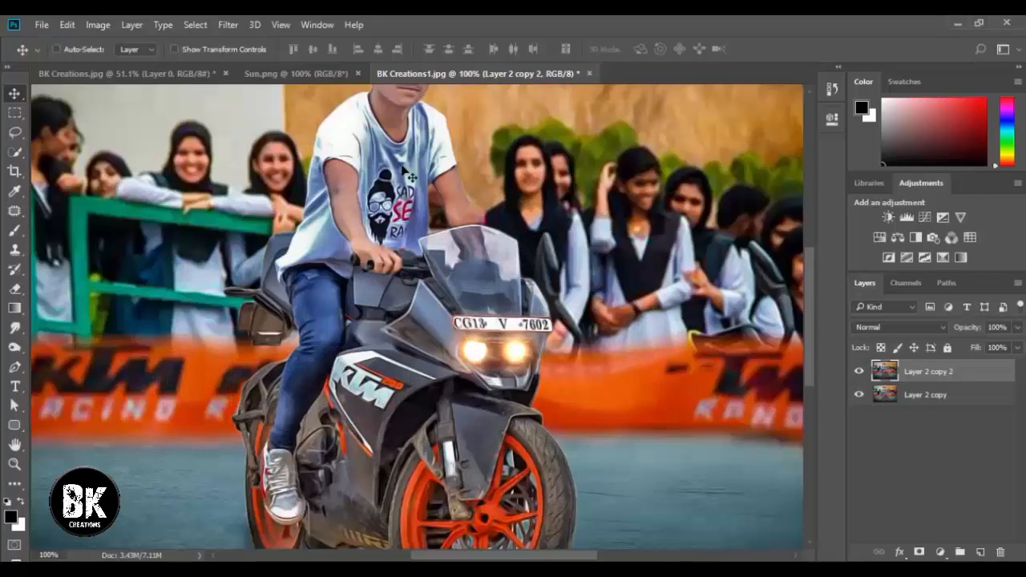
key("ctrl+plus")
scroll(409, 175, "up", 10)
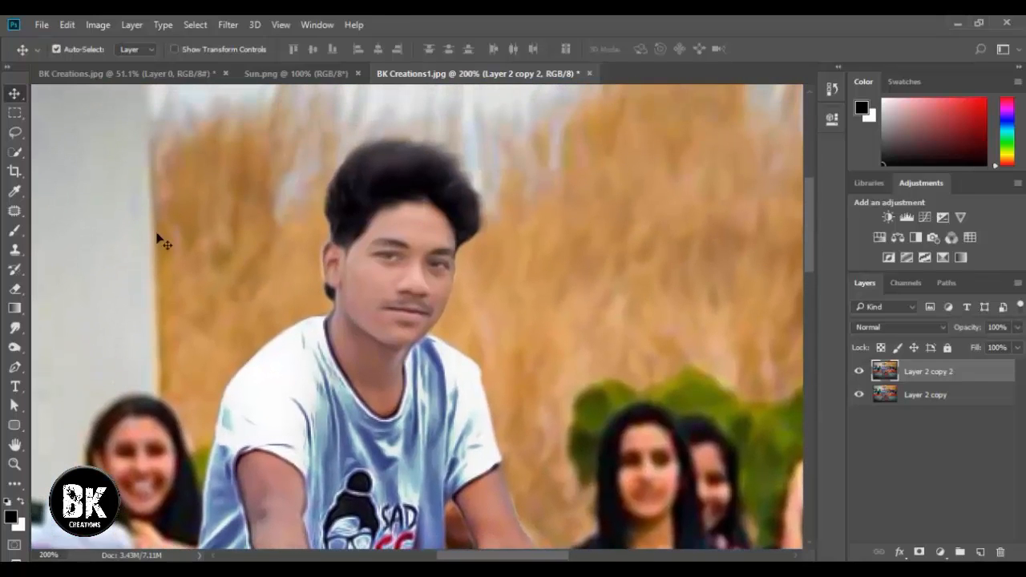
left_click(18, 290)
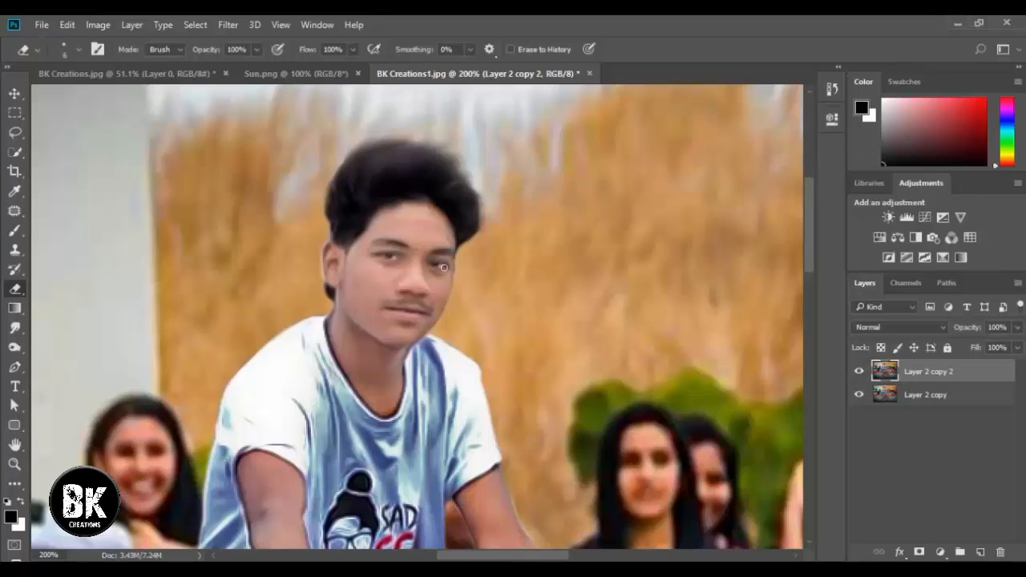
left_click(15, 327)
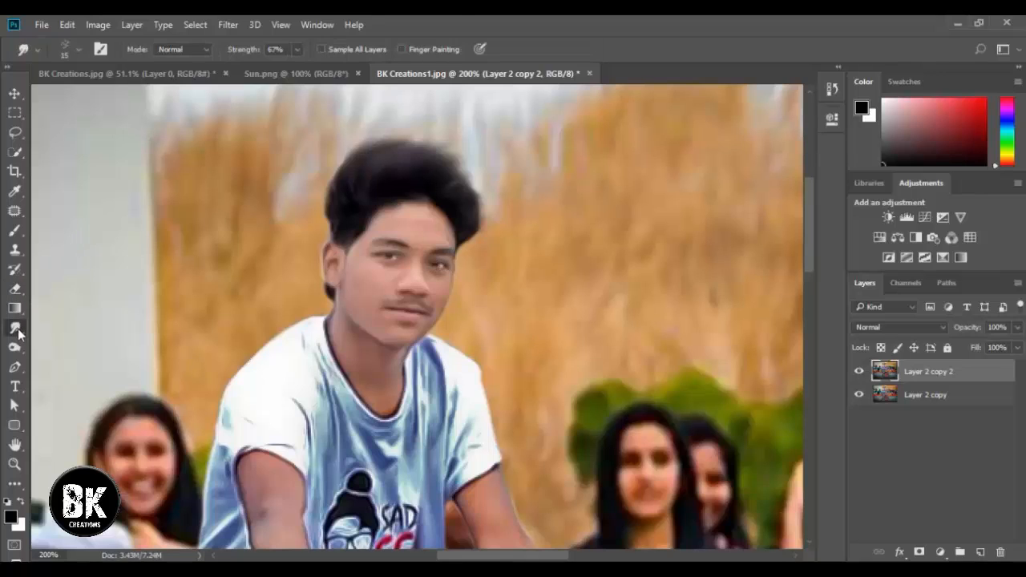
right_click(365, 308)
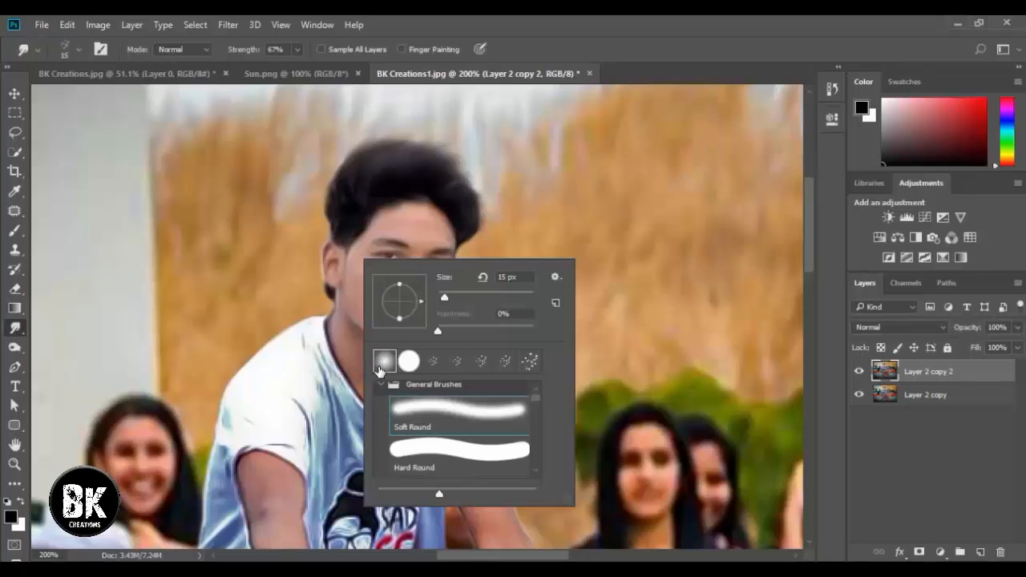
double_click(380, 370)
Smooth the skin of the rider's face and neck with the Smudge tool, using brush sizes of about 10 to 15 px
key("bracketleft")
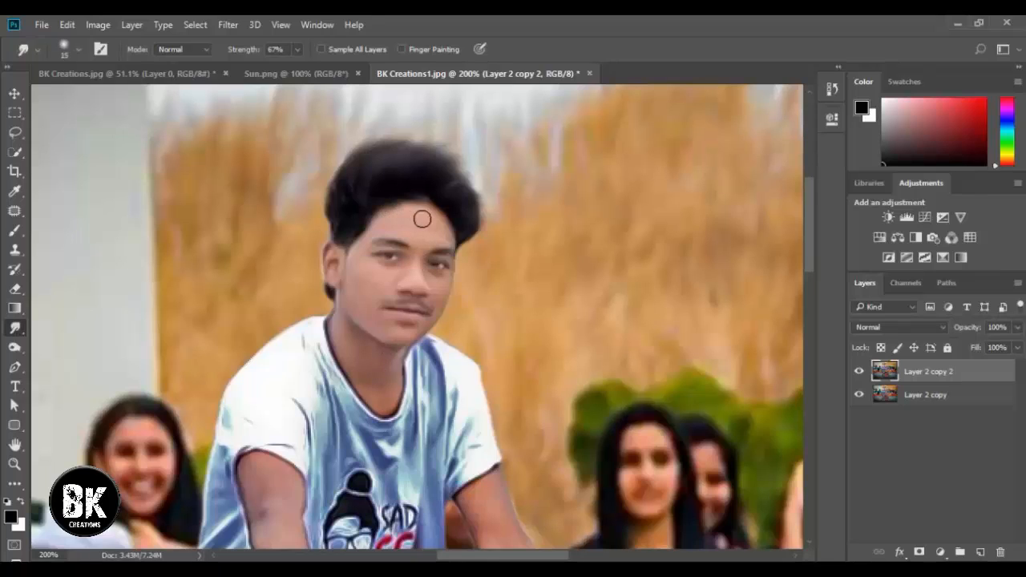
key("bracketleft")
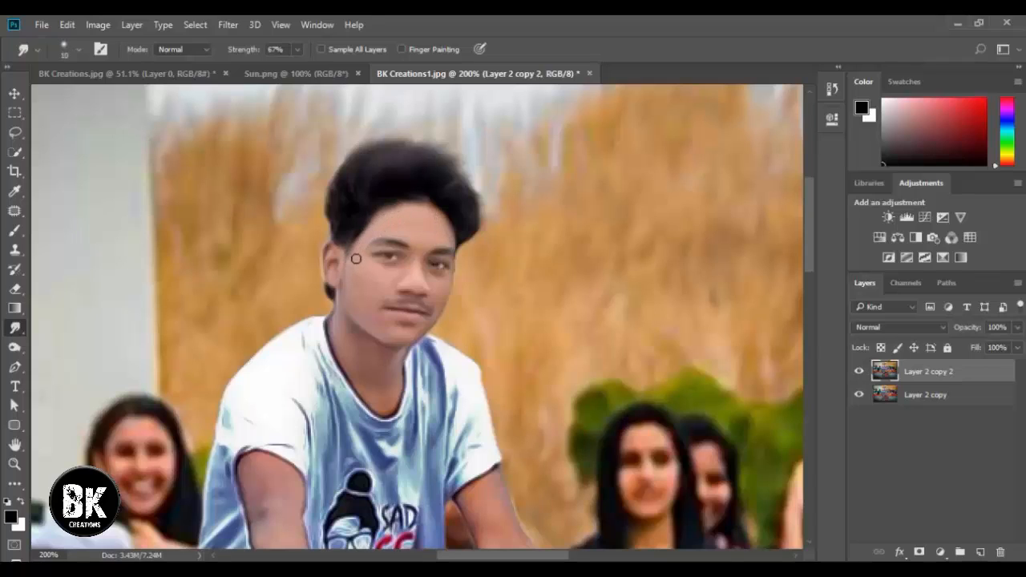
key("bracketright")
key("bracketright")
key("bracketleft")
key("bracketleft")
scroll(428, 341, "down", 1)
key("bracketright")
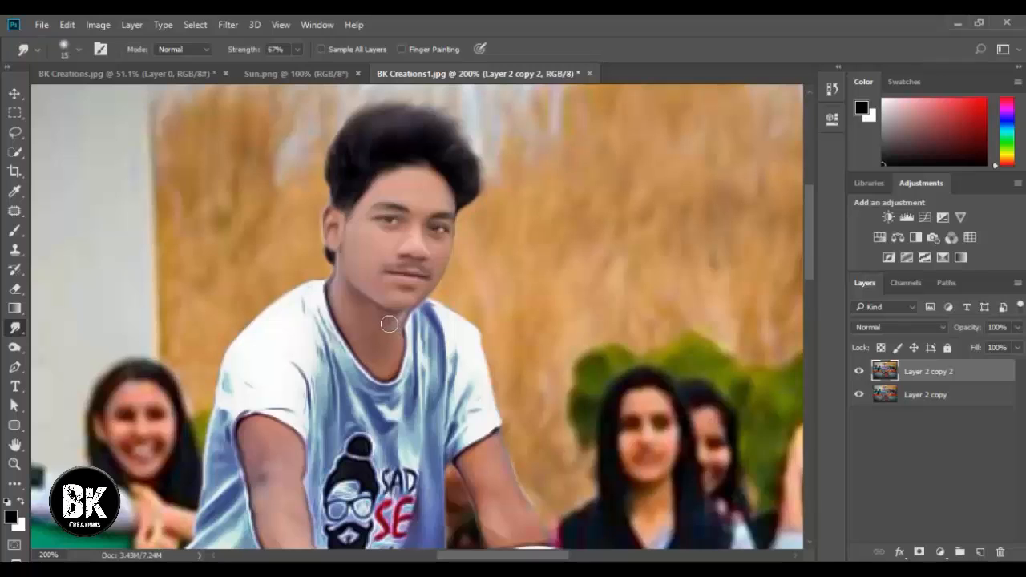
mouse_move(388, 324)
left_mouse_down()
mouse_move(344, 290)
mouse_move(353, 313)
mouse_move(396, 343)
mouse_move(351, 310)
mouse_move(371, 311)
mouse_move(339, 297)
mouse_move(376, 329)
left_mouse_up()
key("ctrl+0")
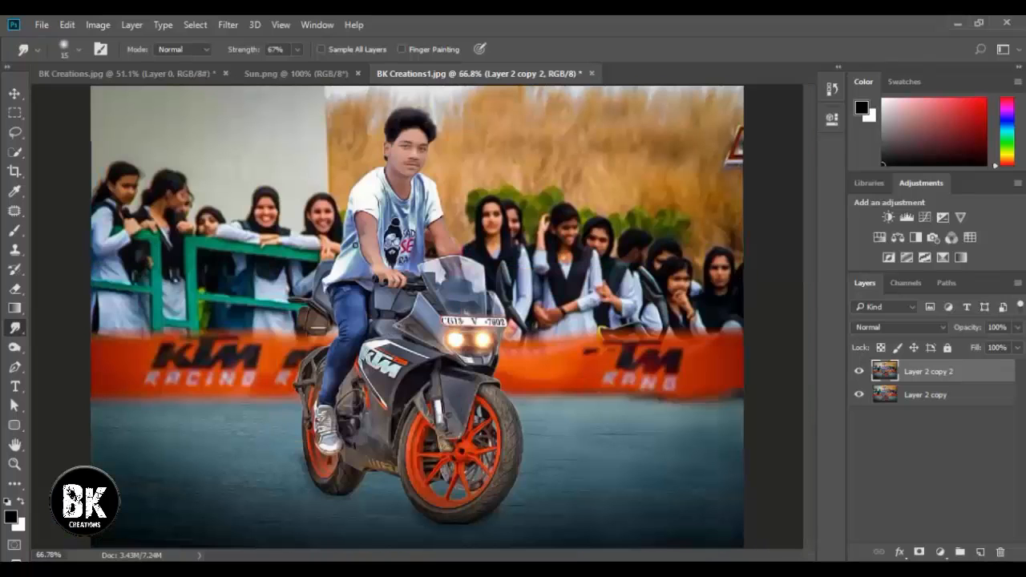
Merge the denoised copy with the layer beneath it into a single layer
left_click(14, 94)
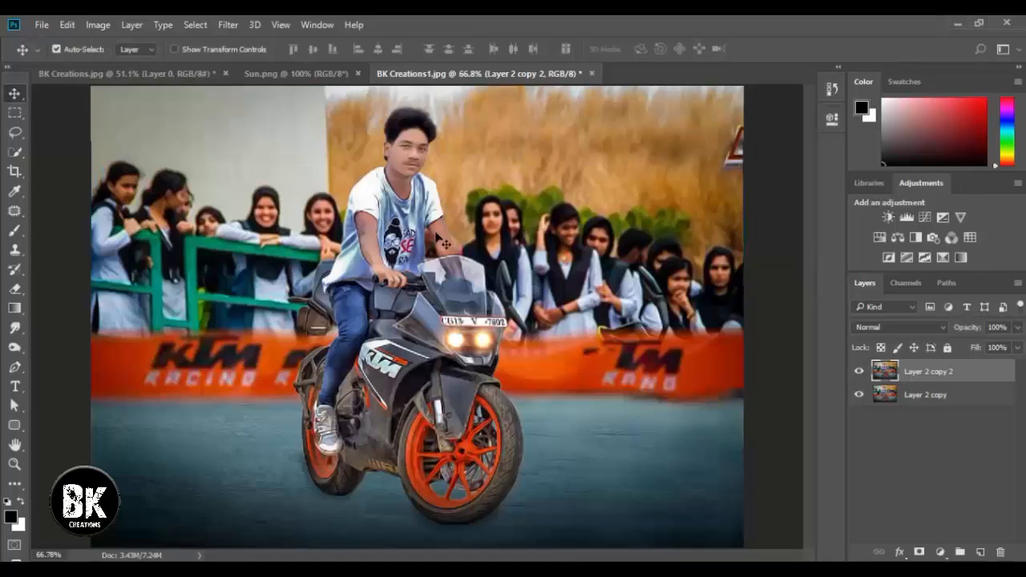
key("ctrl")
left_click(909, 396, "ctrl")
right_click(910, 396)
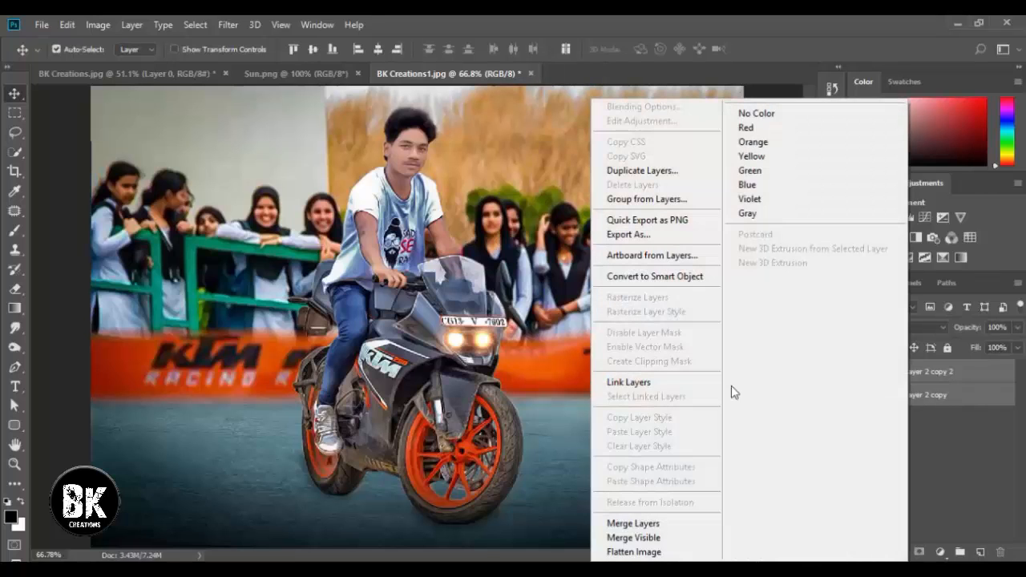
left_click(655, 525)
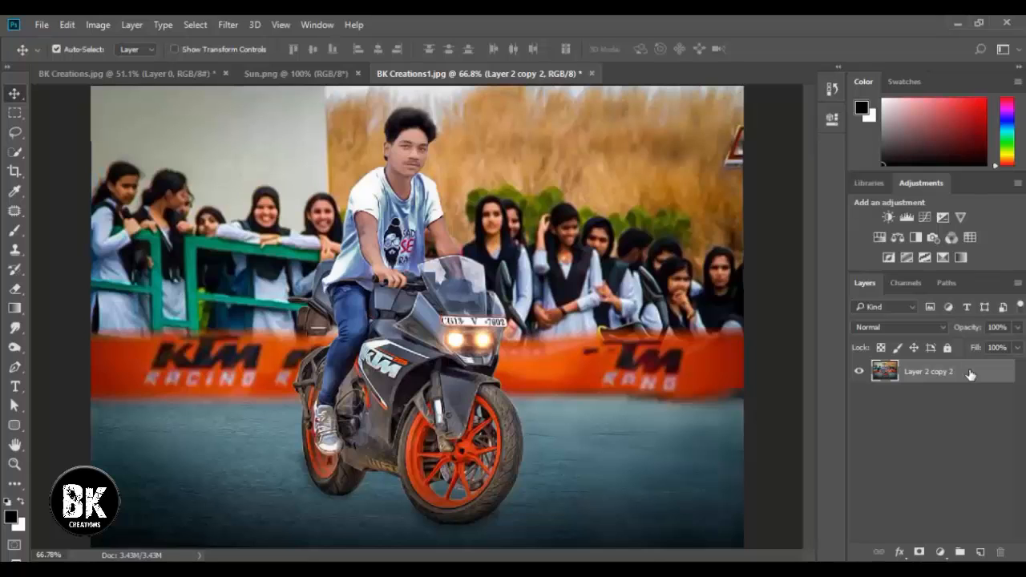
In the Camera Raw filter, set Temperature +2, Exposure +0.15, Contrast +3, Highlights -21, Shadows +24, Whites +18, Blacks -18 and Clarity +23
left_click(235, 24)
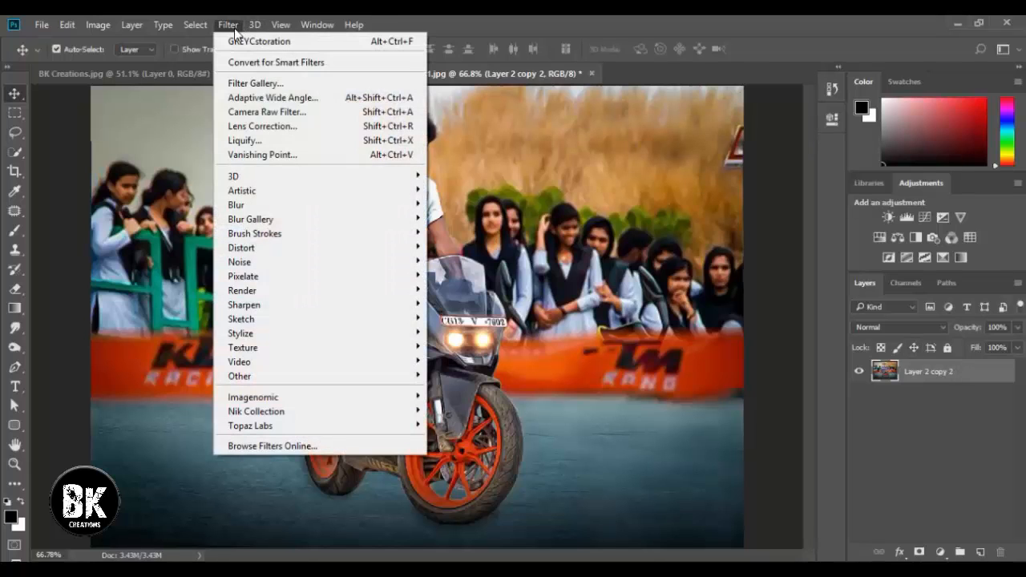
left_click(254, 112)
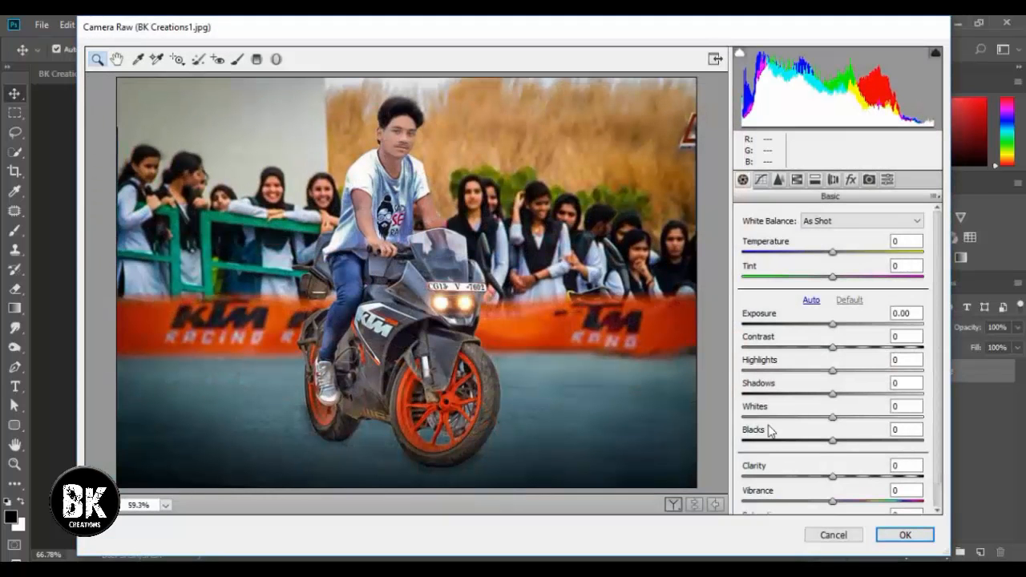
left_click_drag(835, 479, 856, 484)
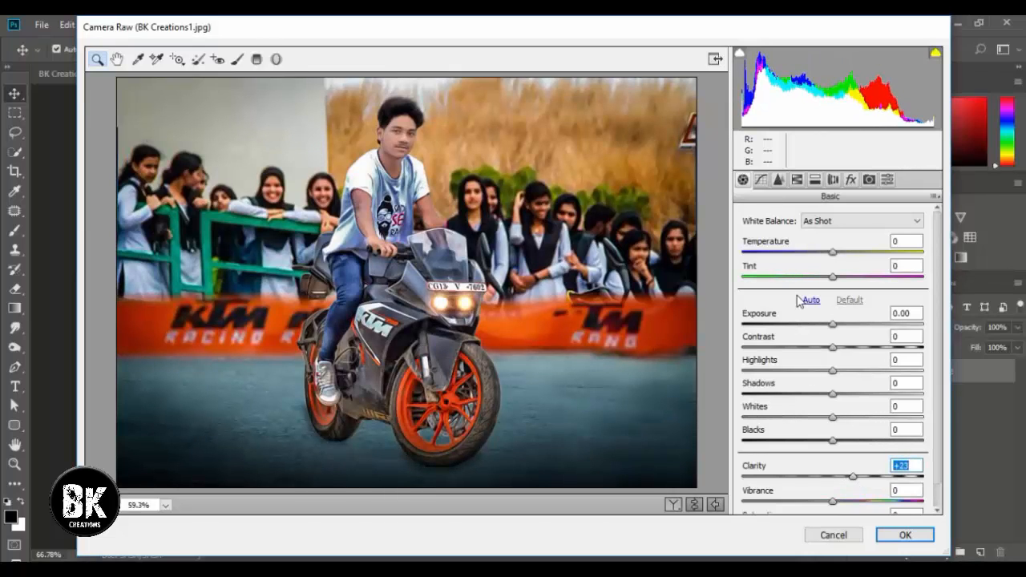
left_click_drag(833, 329, 836, 365)
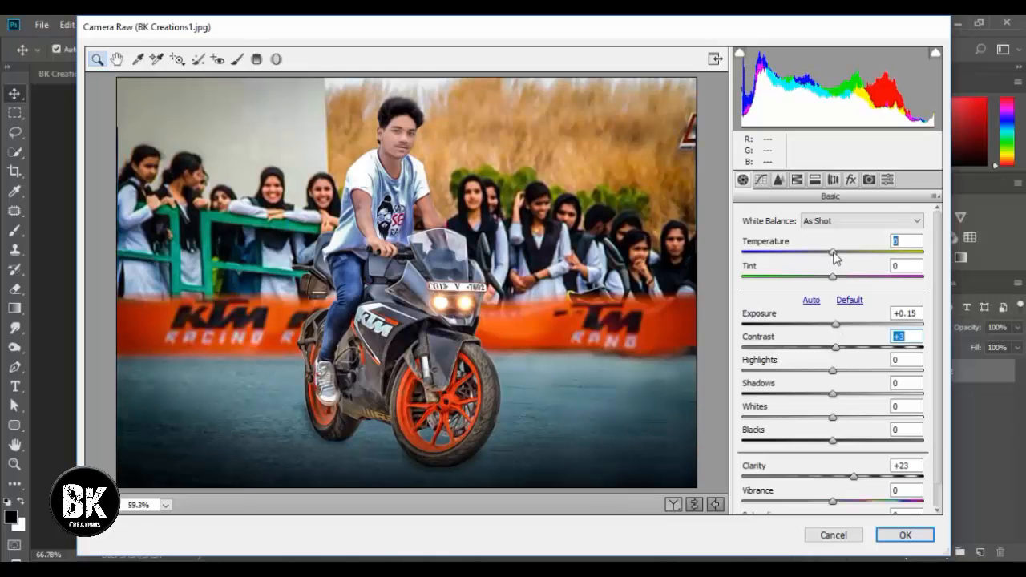
left_click_drag(834, 253, 838, 255)
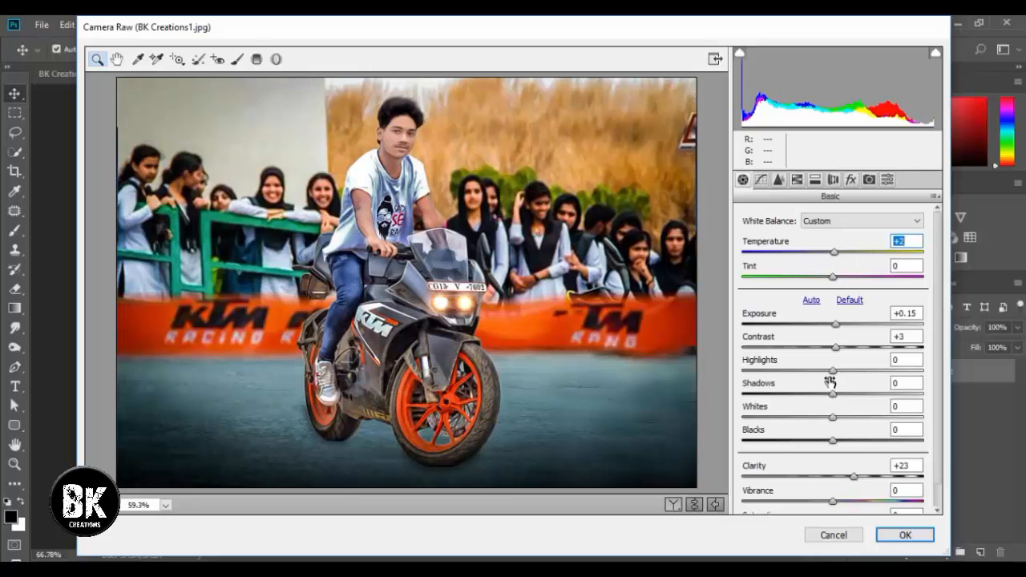
left_click_drag(830, 371, 818, 448)
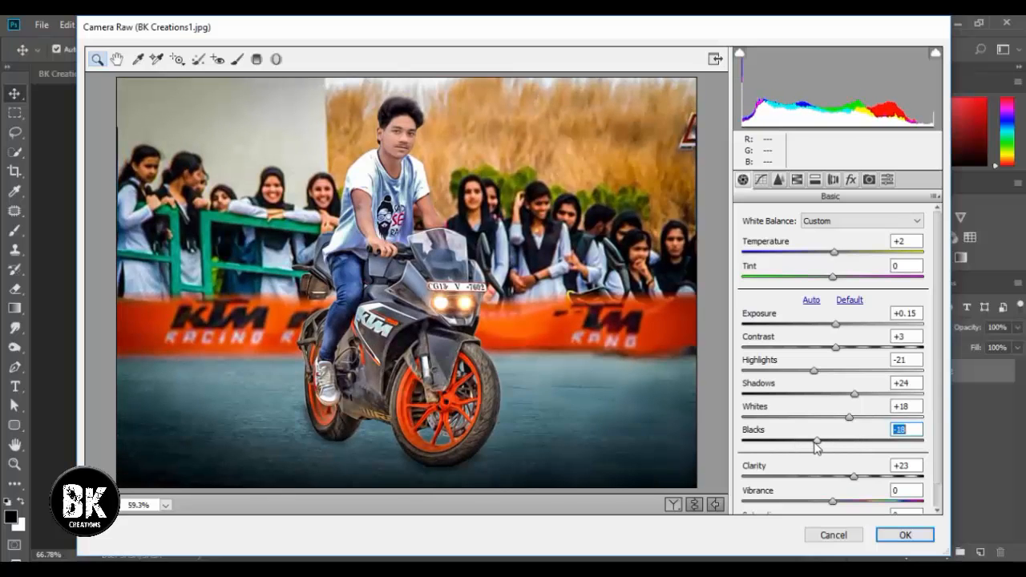
Brighten the warm tones in Camera Raw by setting HSL luminance to +17 for Reds and +11 for Oranges
left_click(779, 181)
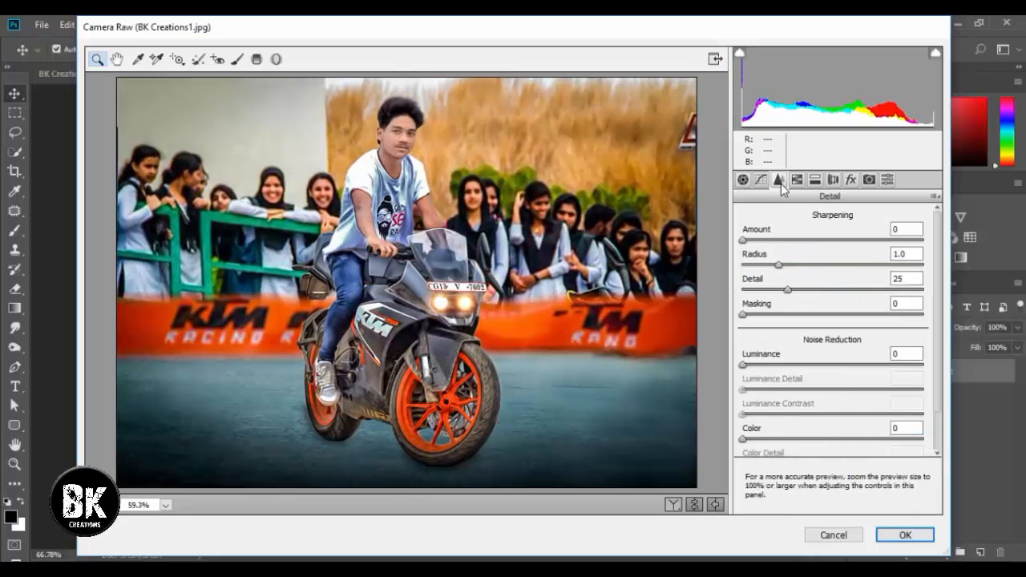
left_click(796, 179)
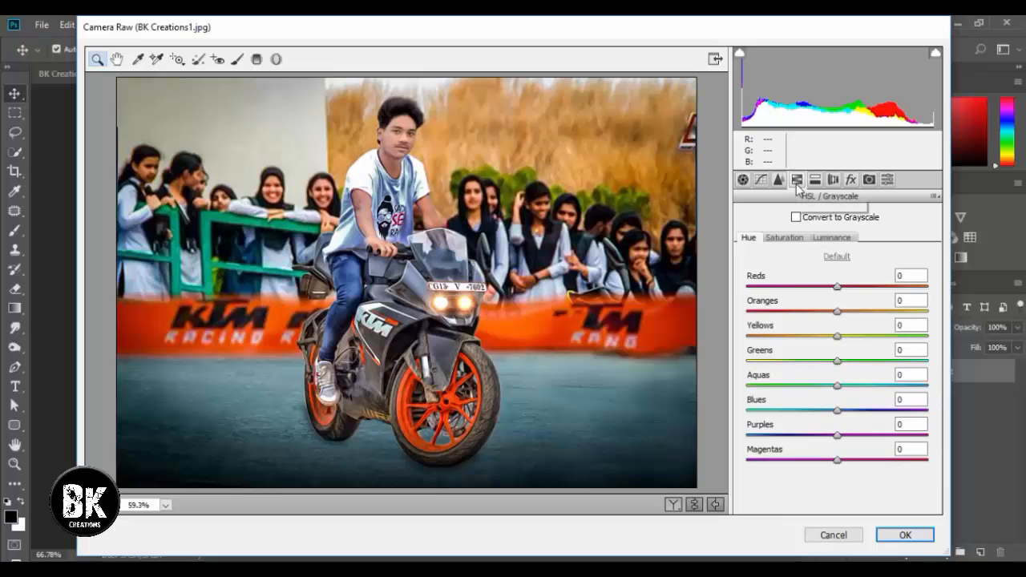
left_click(832, 238)
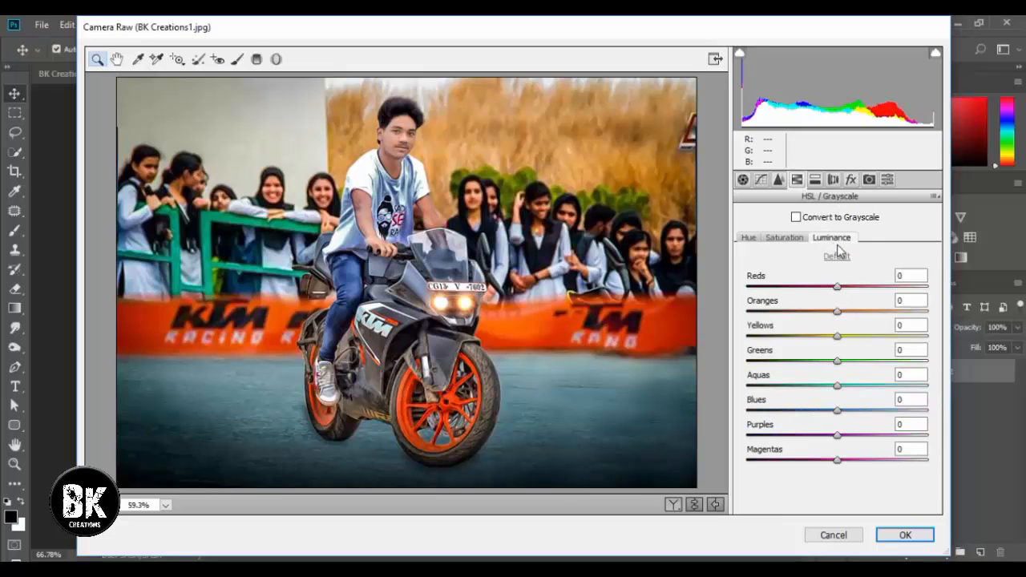
left_click_drag(838, 311, 852, 286)
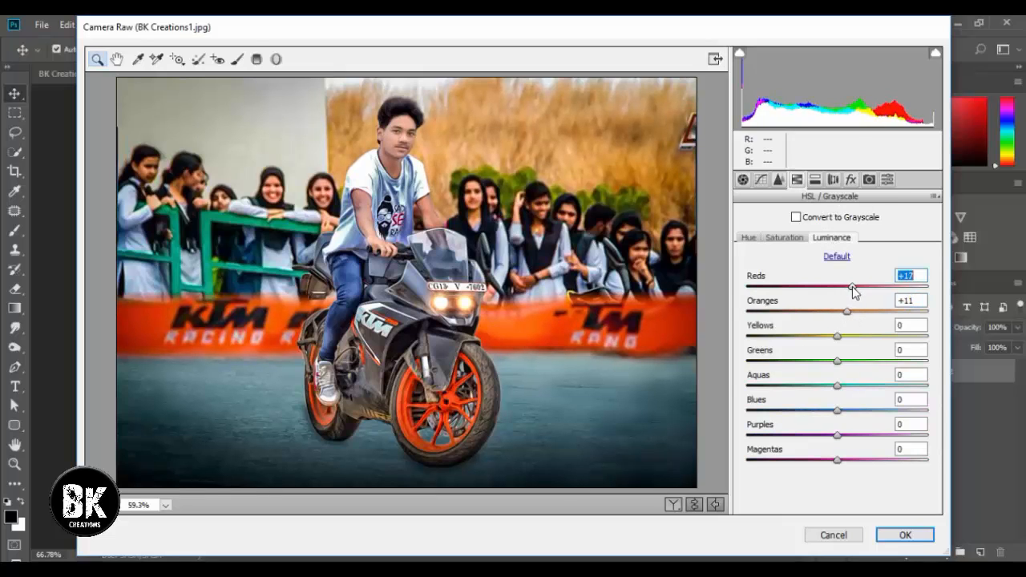
Add a Highlight Priority post-crop vignette with an amount of -14 and apply the Camera Raw filter
left_click(850, 179)
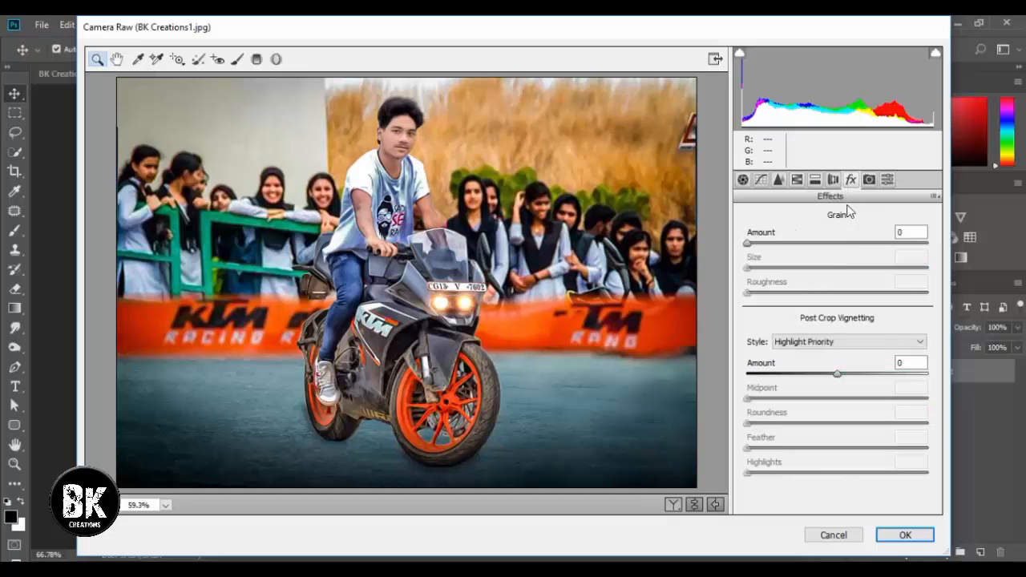
mouse_move(837, 374)
left_mouse_down()
mouse_move(804, 374)
mouse_move(825, 375)
left_mouse_up()
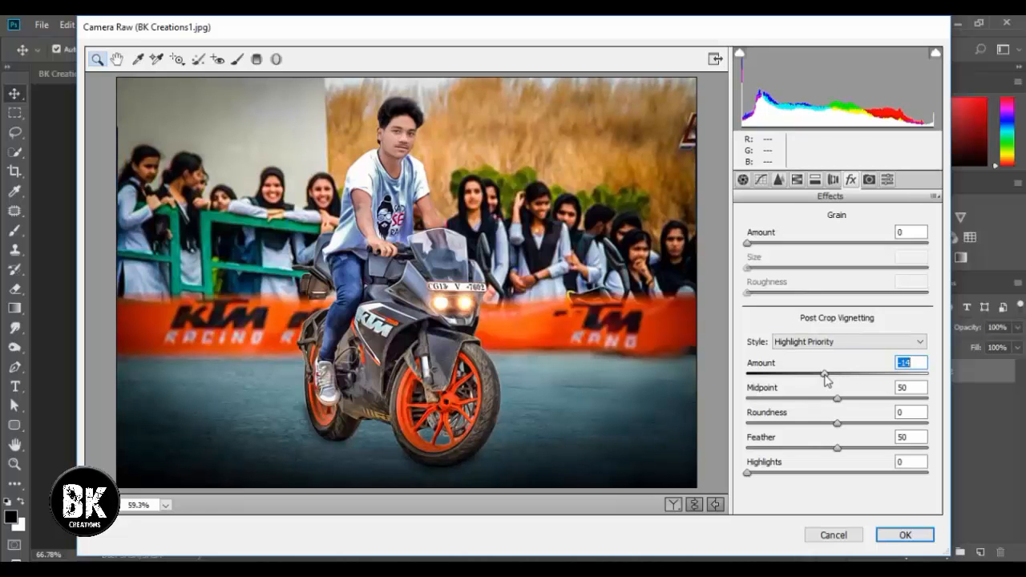
left_click(904, 534)
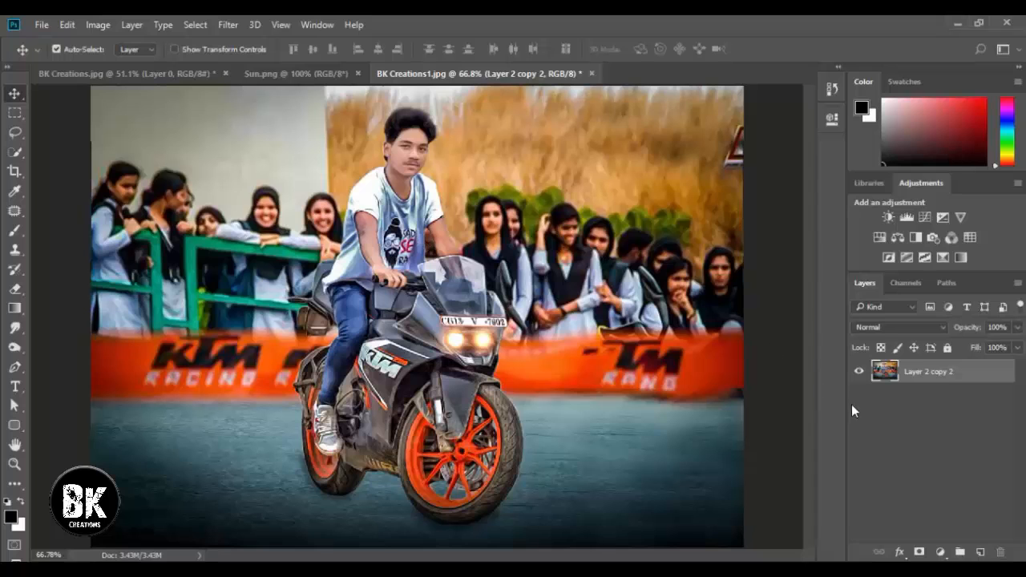
Apply a Color Balance adjustment that shifts the midtones toward cyan with a Cyan-Red level of -9
left_click(98, 25)
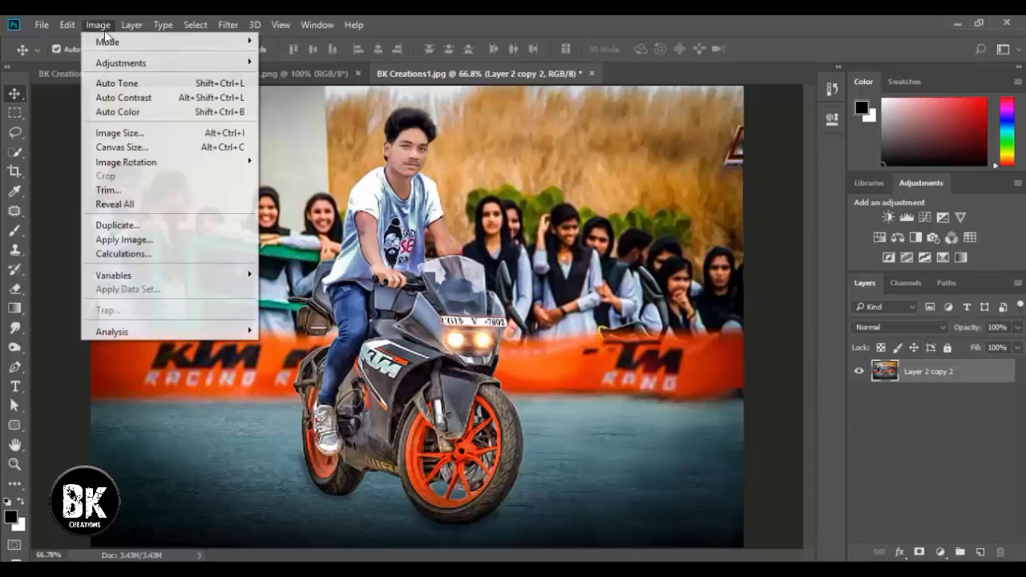
mouse_move(161, 63)
left_click(319, 154)
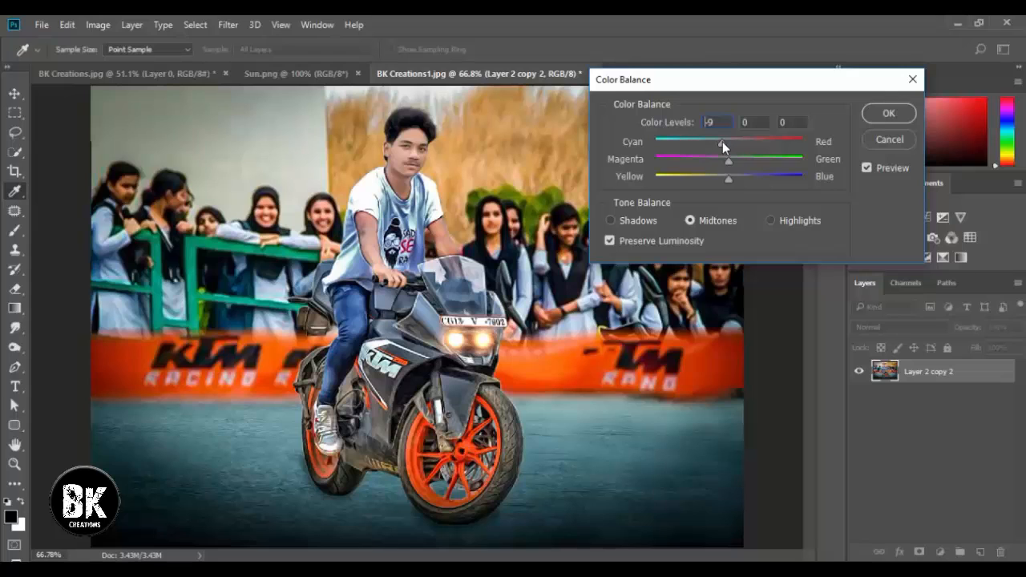
left_click(882, 117)
key("v")
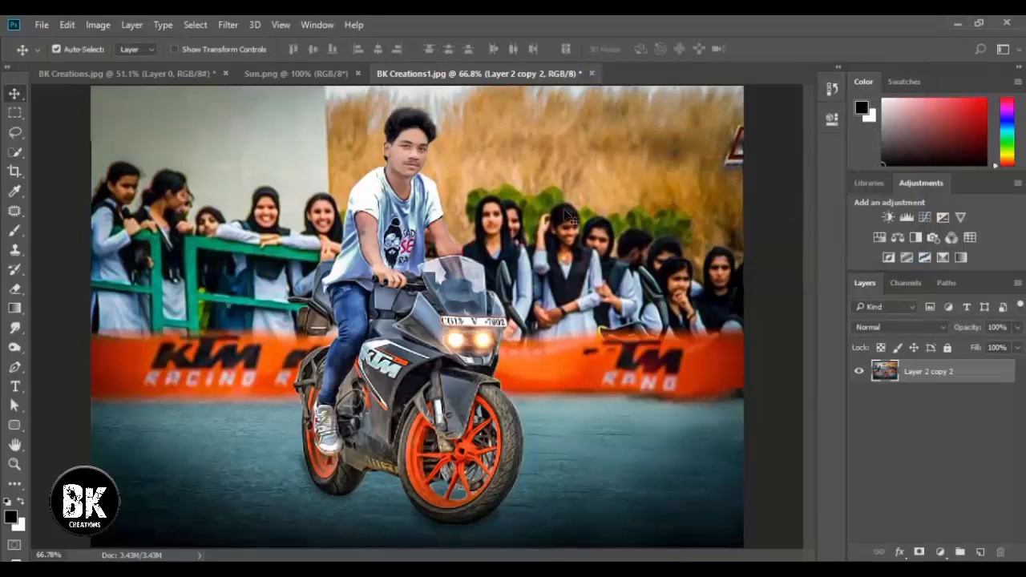
key("ctrl+minus")
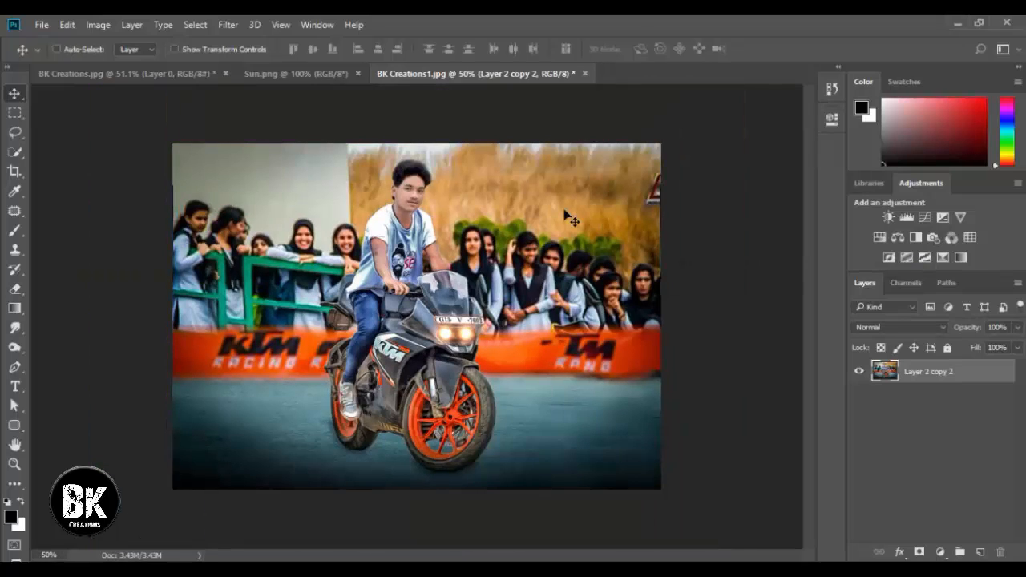
key("ctrl+plus")
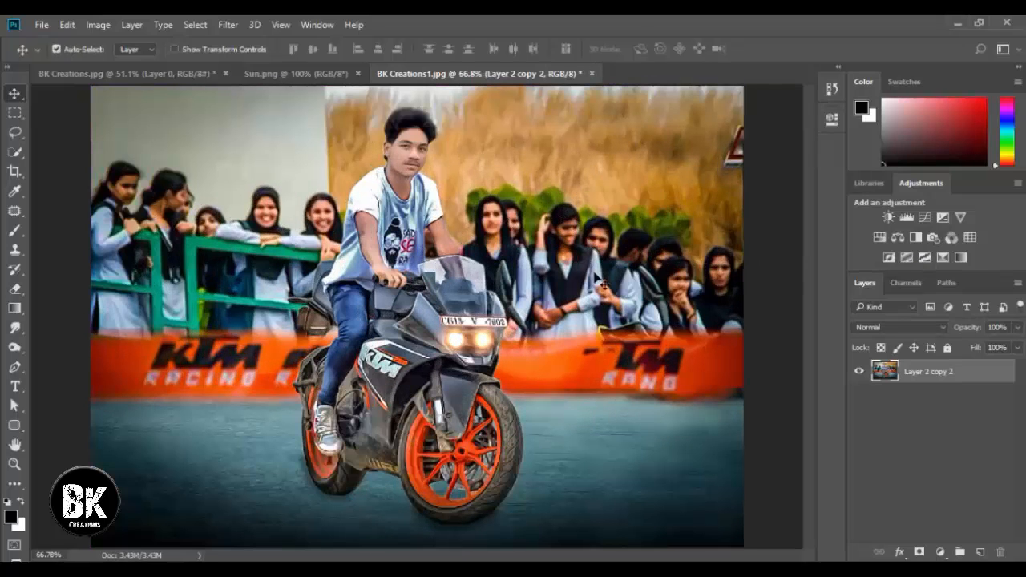